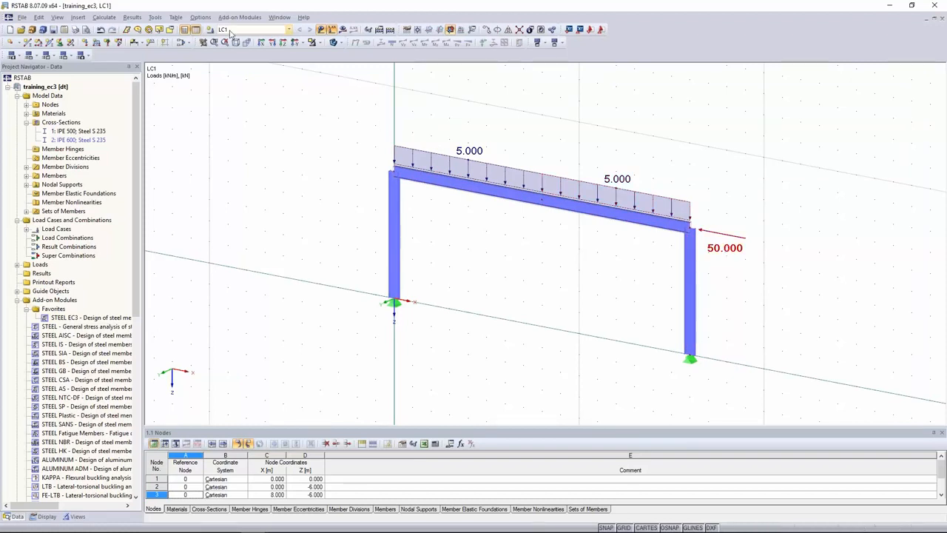
Collapse the cross-sections, check the defined sets of members in the project navigator, and narrow the navigator.
click(26, 122)
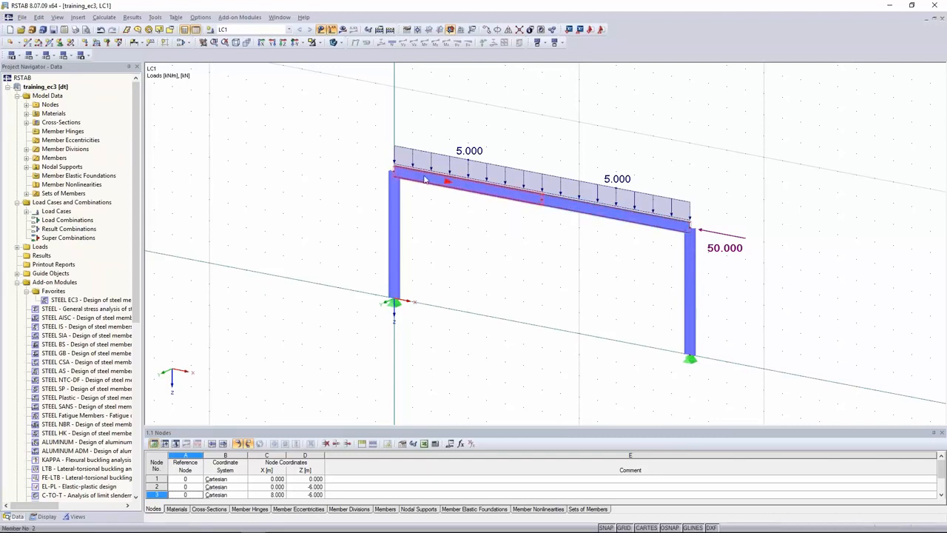
click(28, 193)
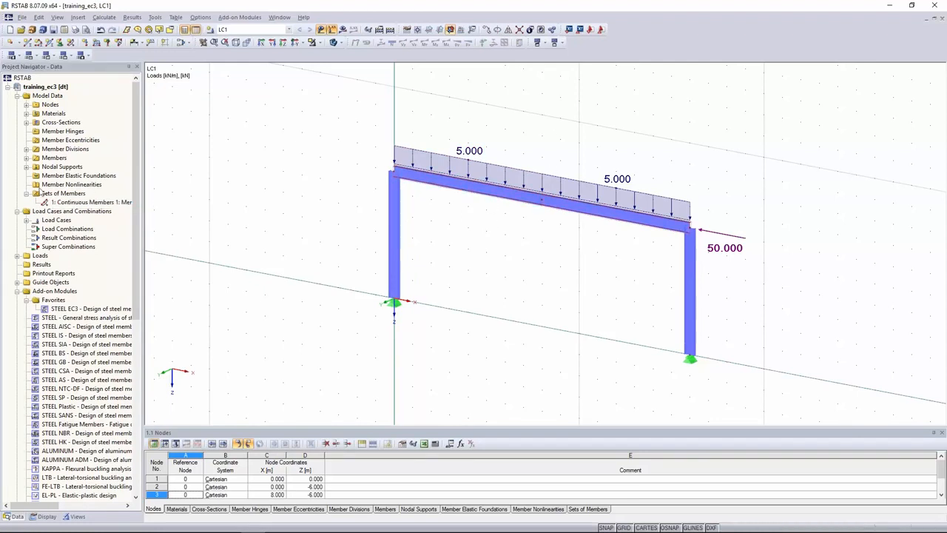
click(26, 194)
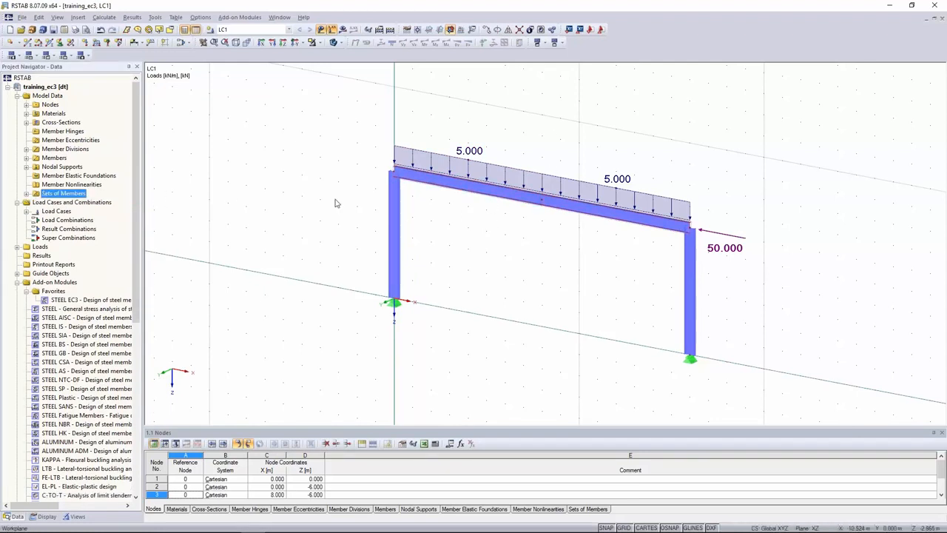
drag(122, 151, 110, 153)
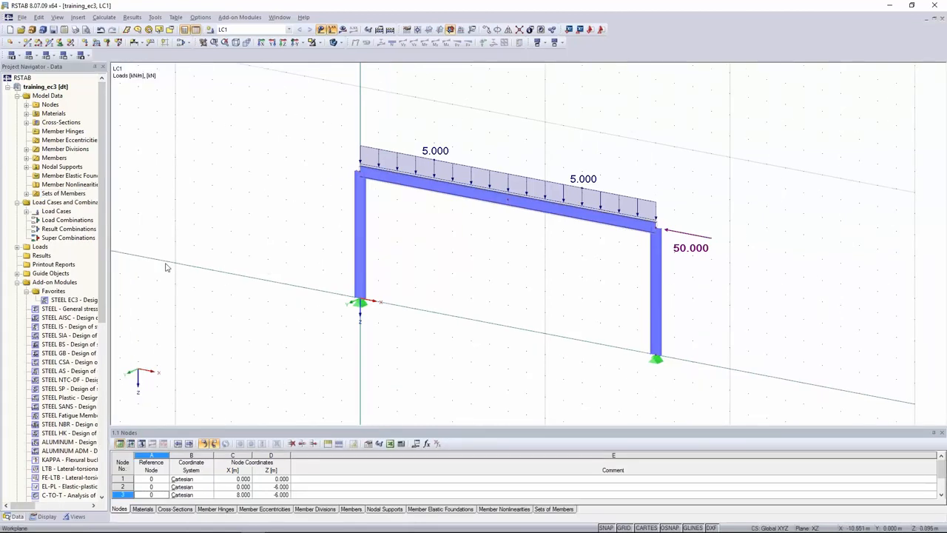
Open the STEEL EC3 add-on module and select load case LC1 for the ultimate limit state design.
double_click(72, 299)
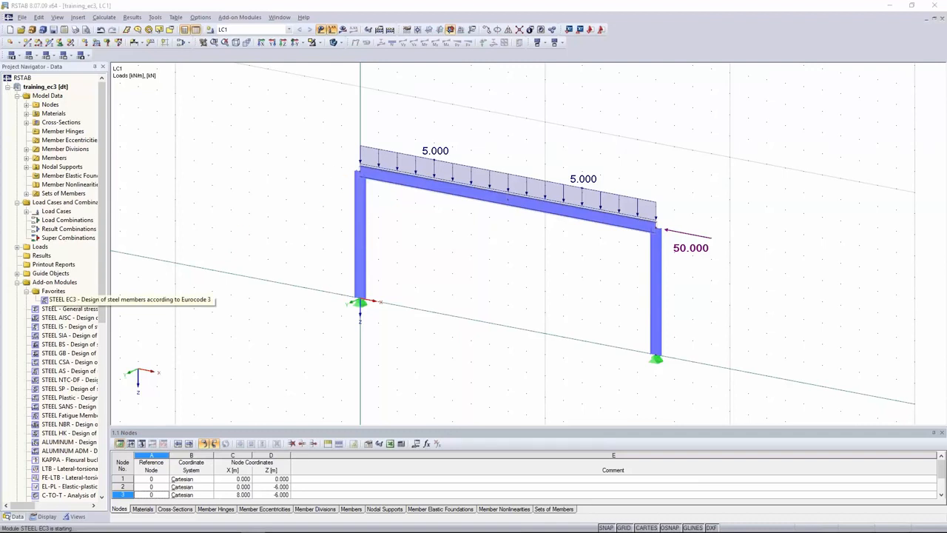
drag(376, 95, 278, 255)
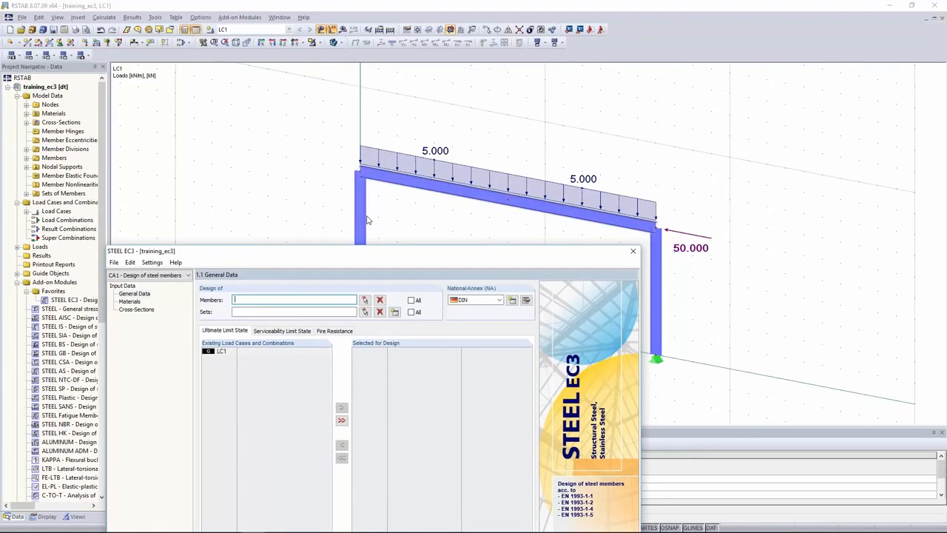
drag(318, 259, 331, 112)
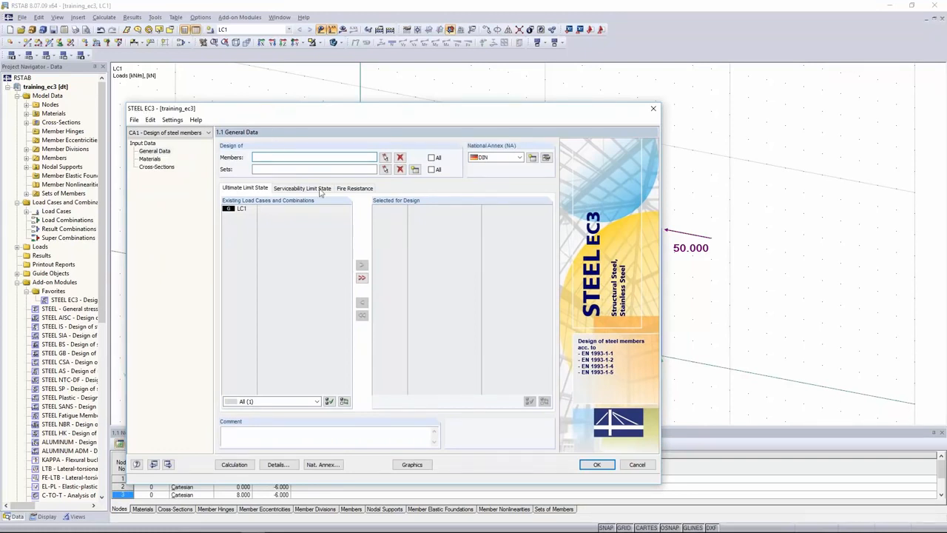
double_click(239, 210)
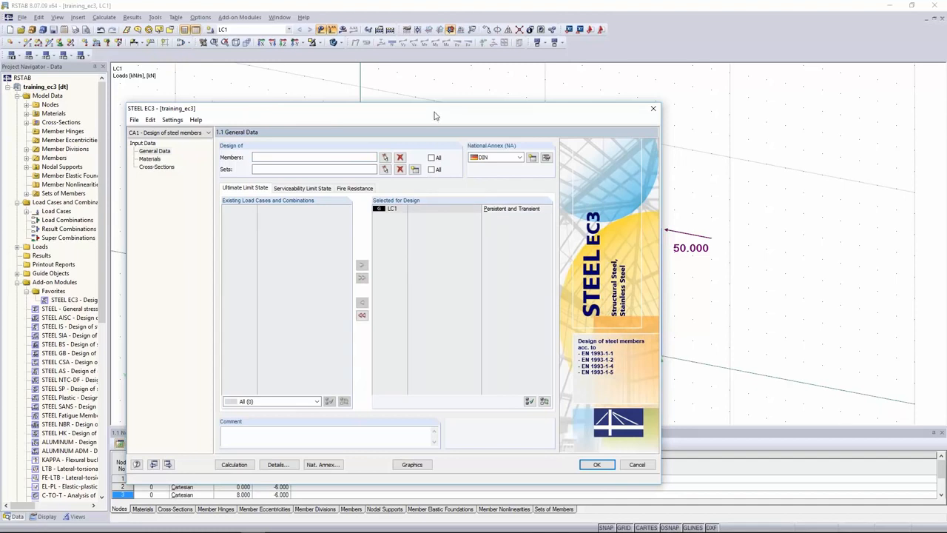
mouse_move(429, 117)
mouse_down()
mouse_move(338, 135)
mouse_move(418, 103)
mouse_up()
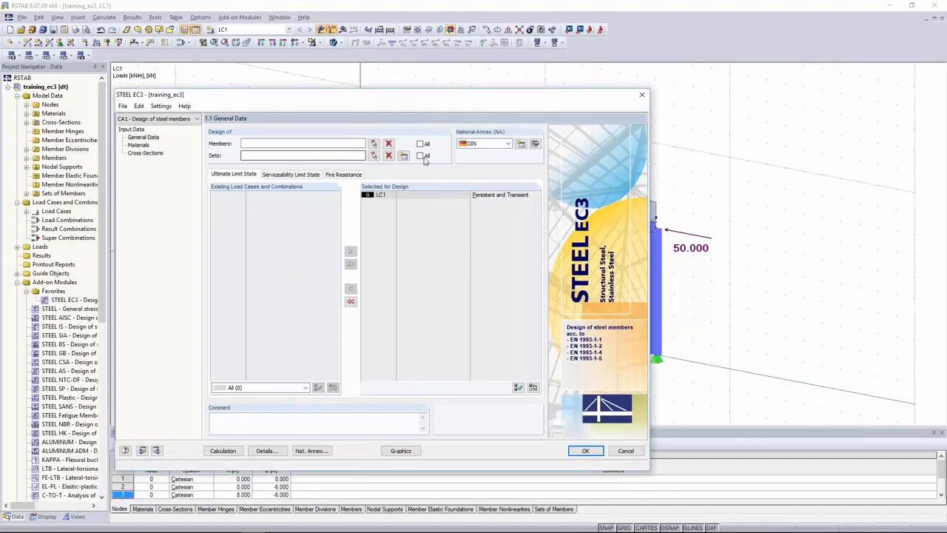
Include all sets of members in the design and set the National Annex to CEN.
click(421, 156)
click(473, 144)
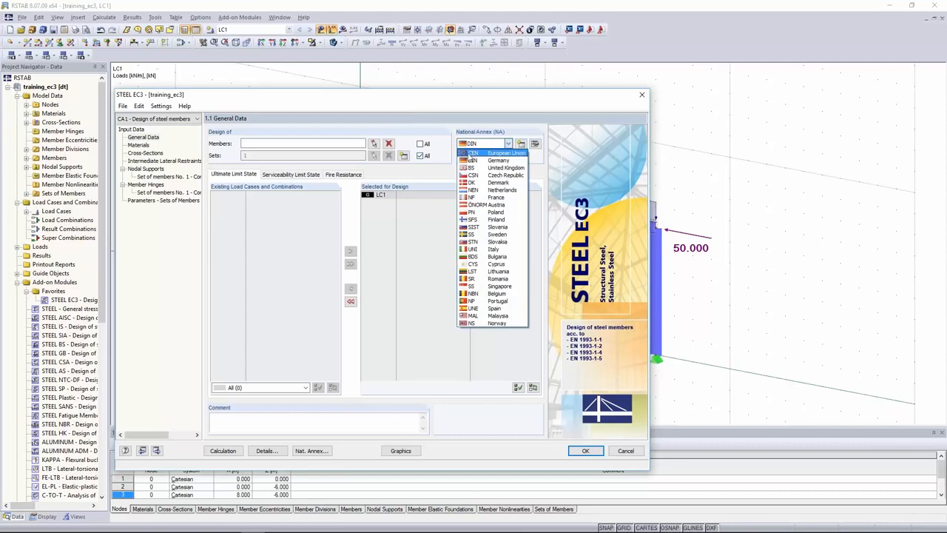
click(493, 155)
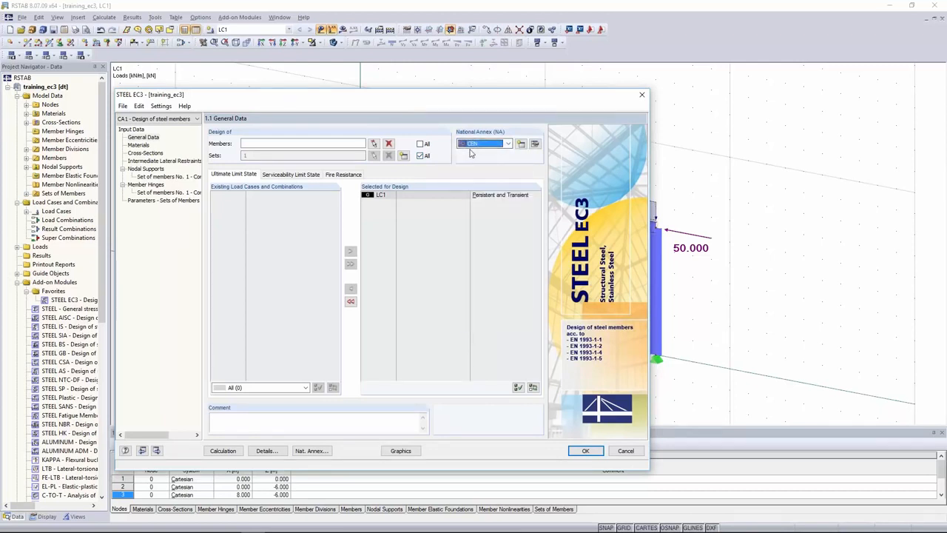
drag(485, 89, 497, 73)
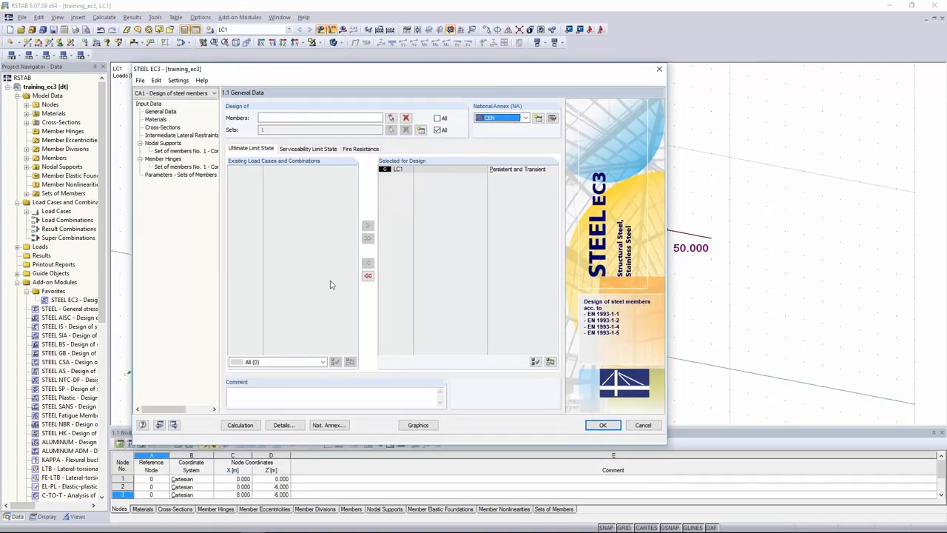
Set the stability analysis of sets of members to the equivalent member method acc. to 6.3.1 ... 6.3.3 in the design details.
click(284, 426)
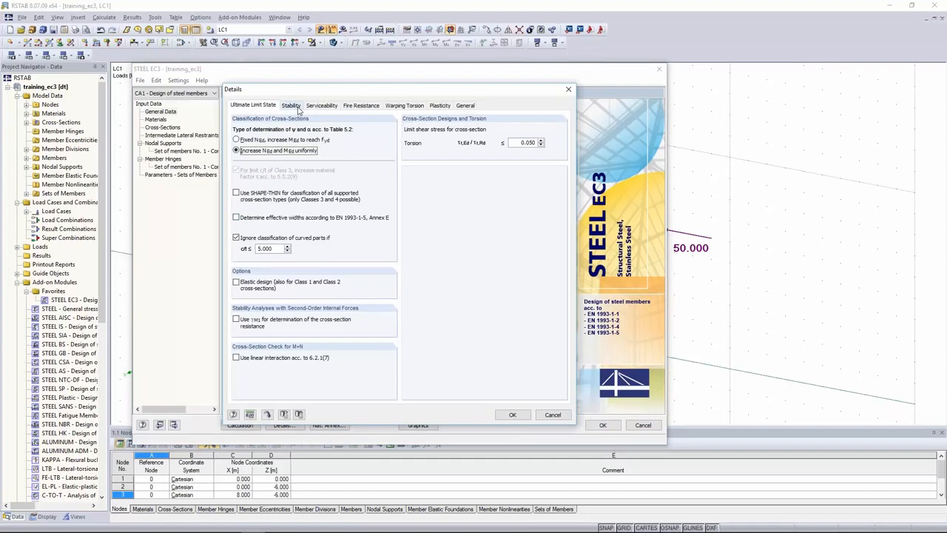
click(291, 105)
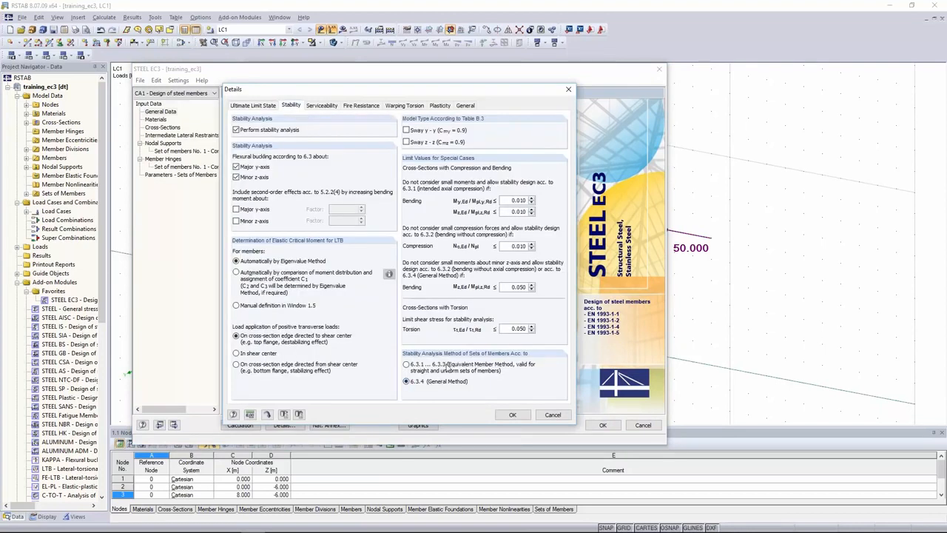
click(472, 371)
click(513, 415)
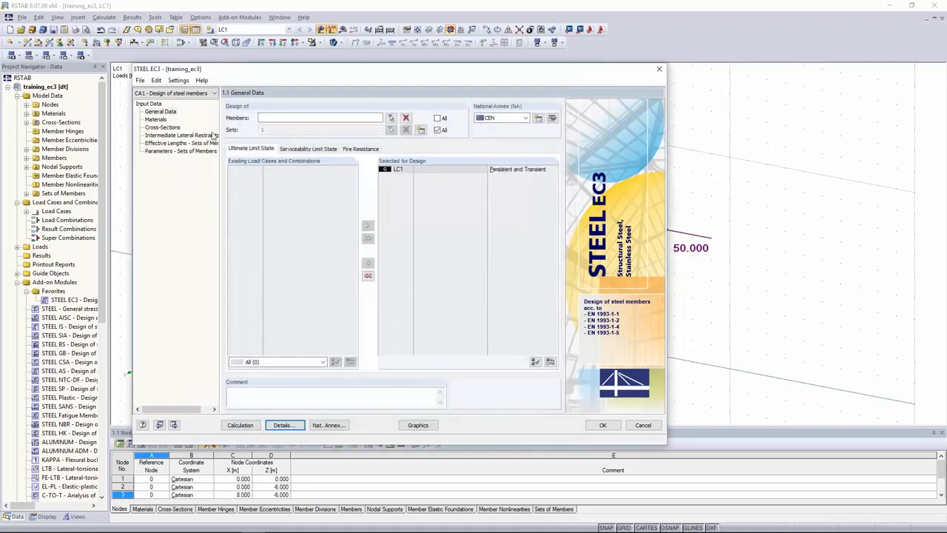
Review the input data for materials, cross-sections and intermediate lateral restraints.
click(157, 119)
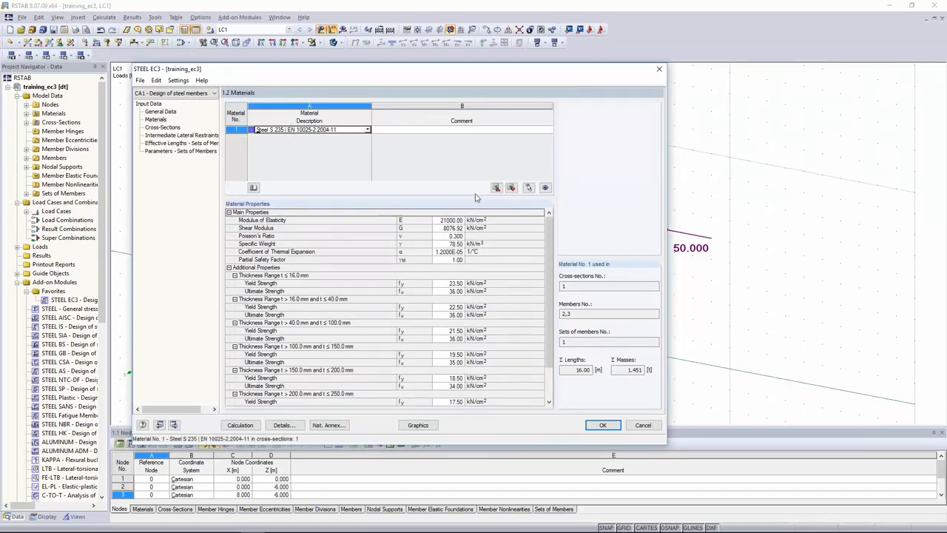
click(164, 128)
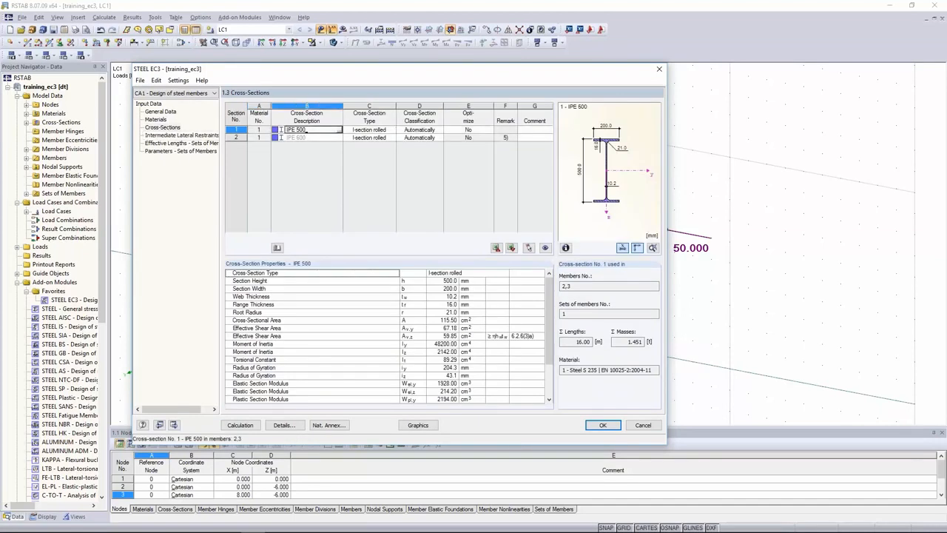
click(180, 136)
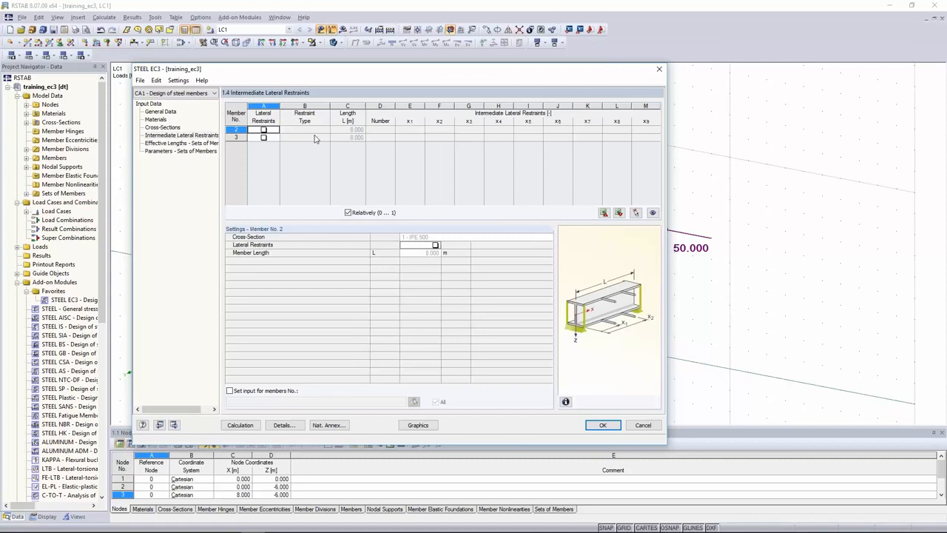
Try an intermediate lateral restraint on member 2 and remove it again.
drag(324, 70, 332, 275)
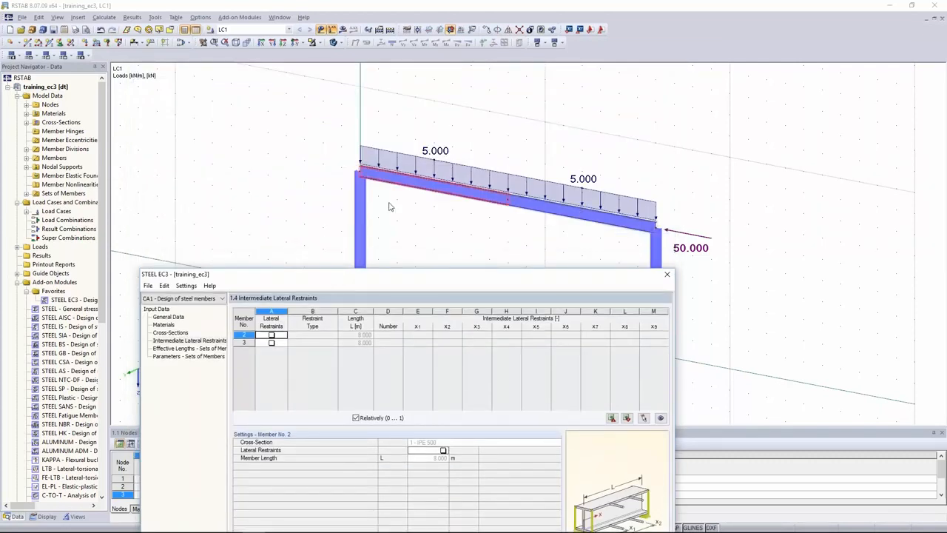
click(270, 335)
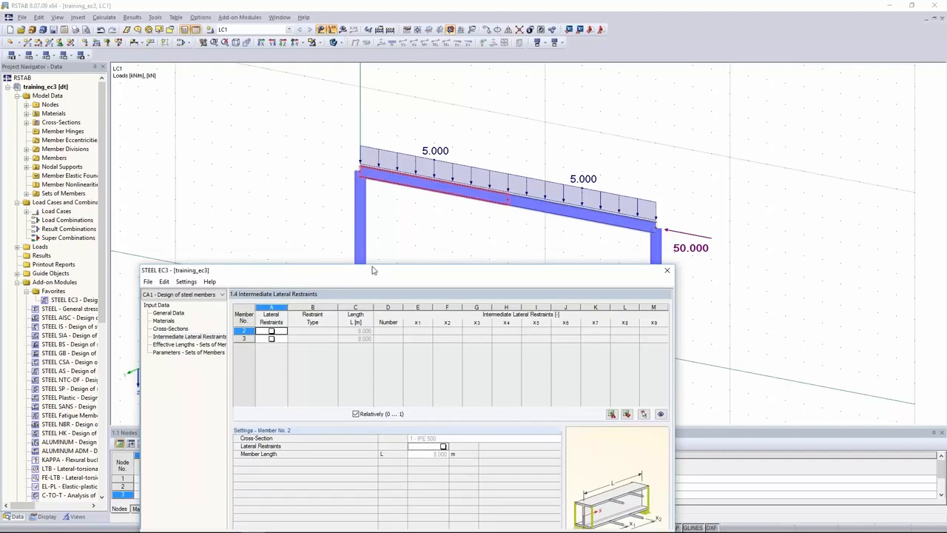
drag(325, 274, 334, 76)
click(331, 277)
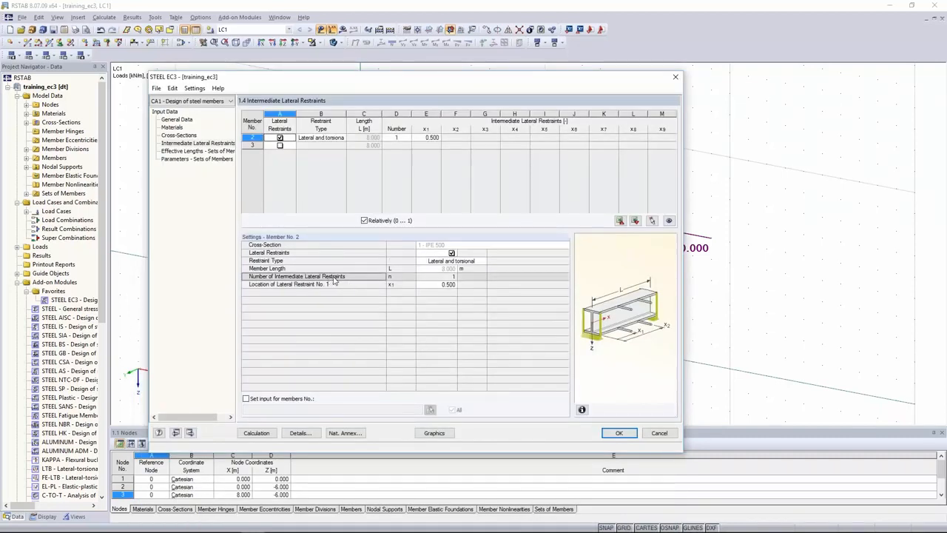
drag(459, 77, 450, 237)
click(271, 297)
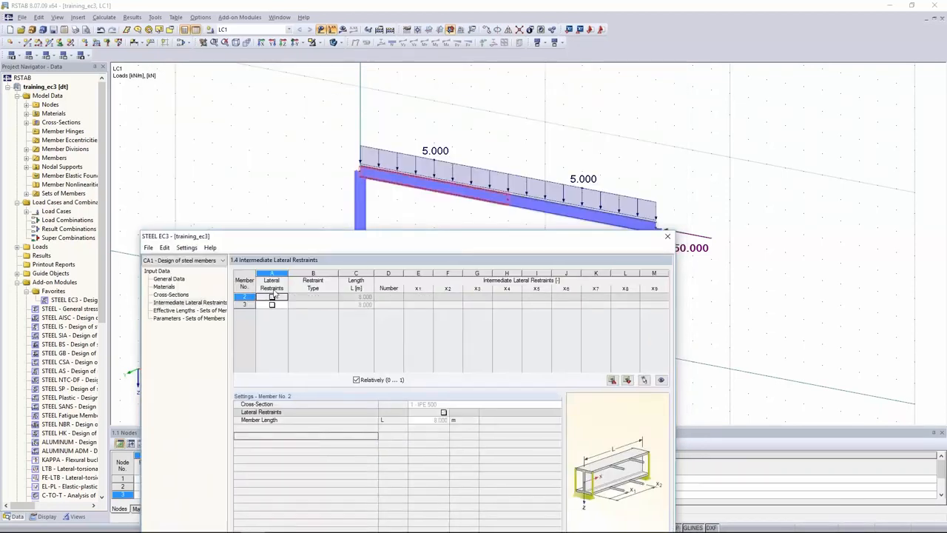
drag(280, 236, 313, 80)
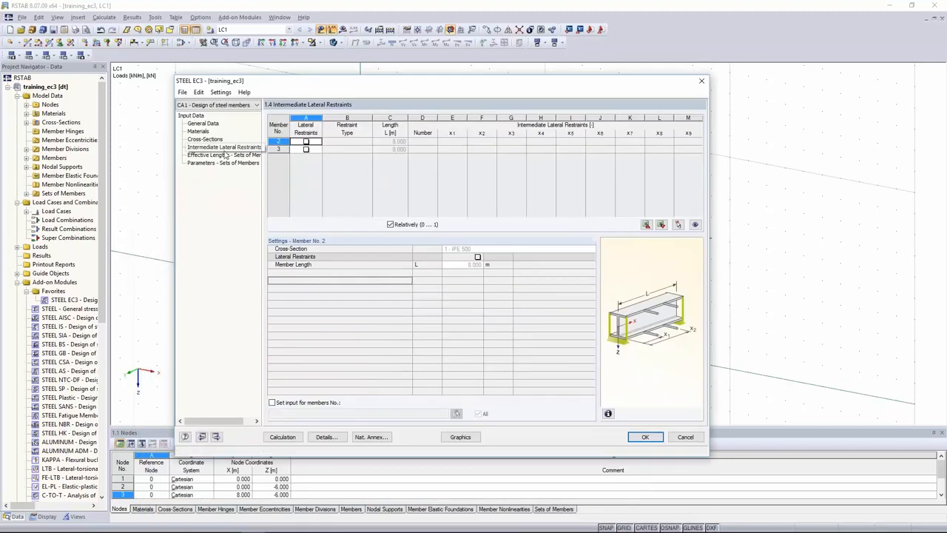
Examine the set of members' effective lengths and factors for buckling about axes y and z and for lateral-torsional buckling.
click(214, 155)
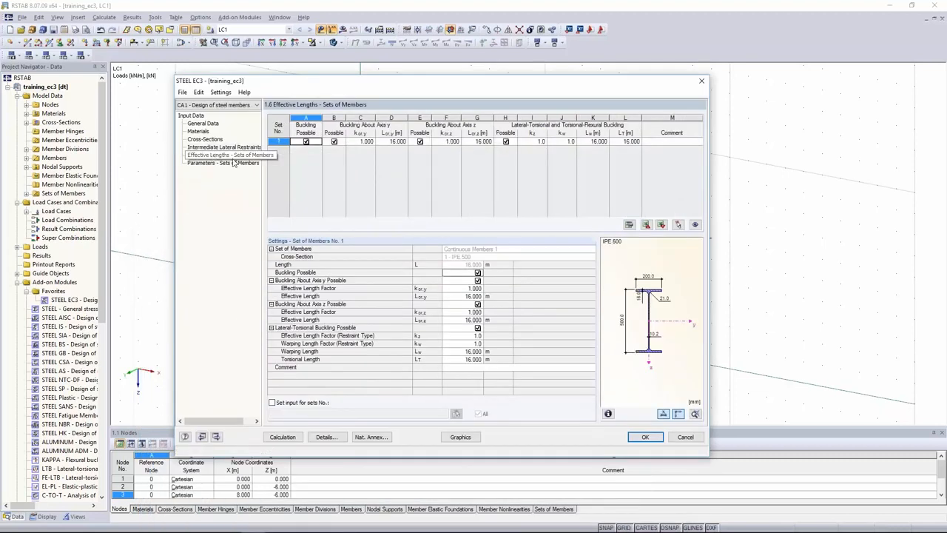
click(386, 141)
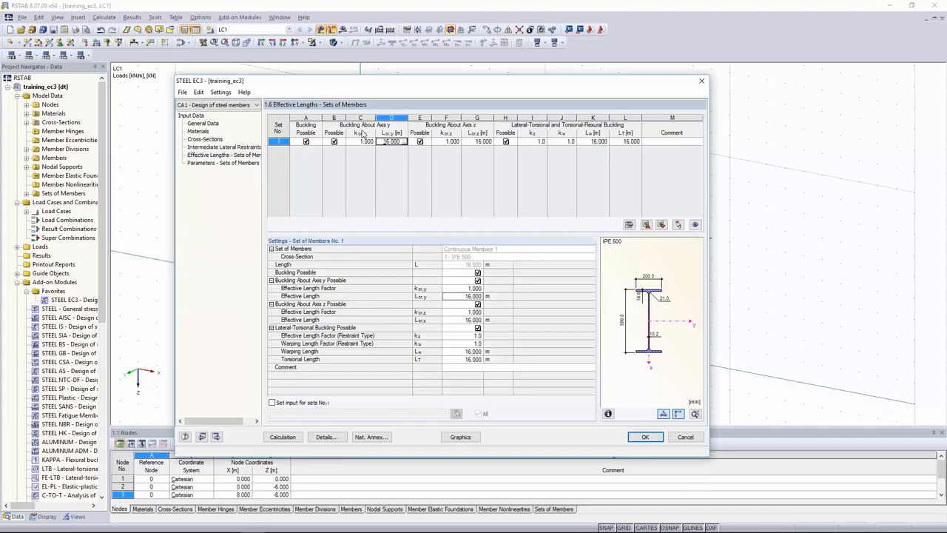
click(478, 141)
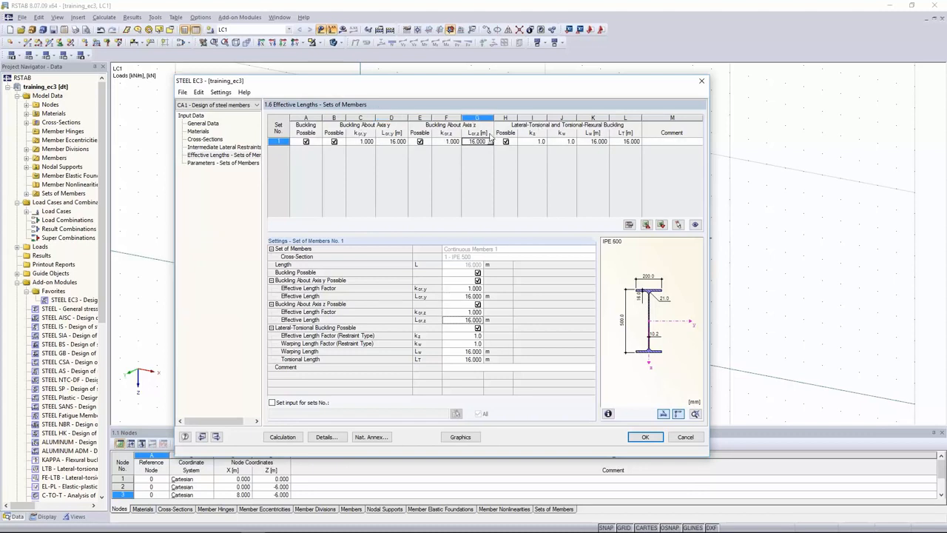
drag(602, 142, 511, 144)
drag(628, 143, 513, 148)
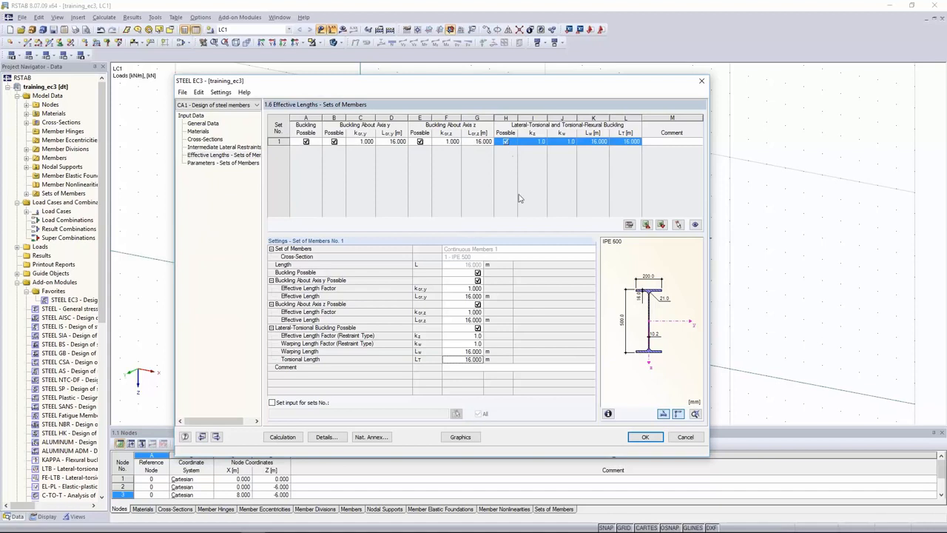
click(535, 142)
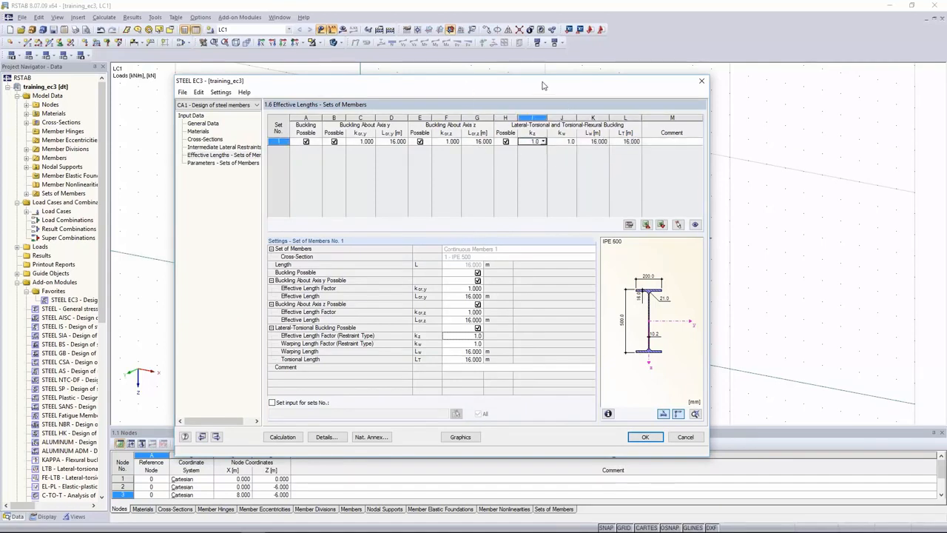
drag(542, 86, 539, 89)
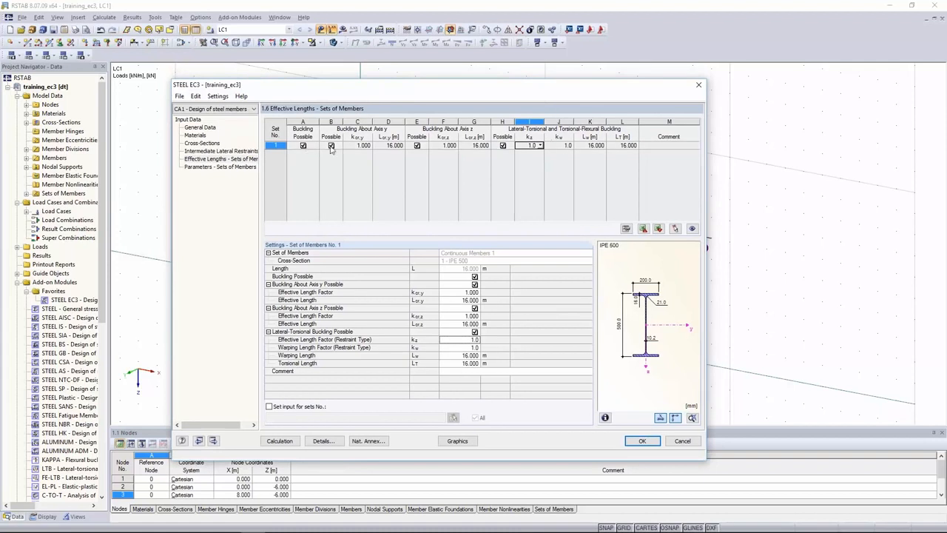
drag(358, 145, 483, 152)
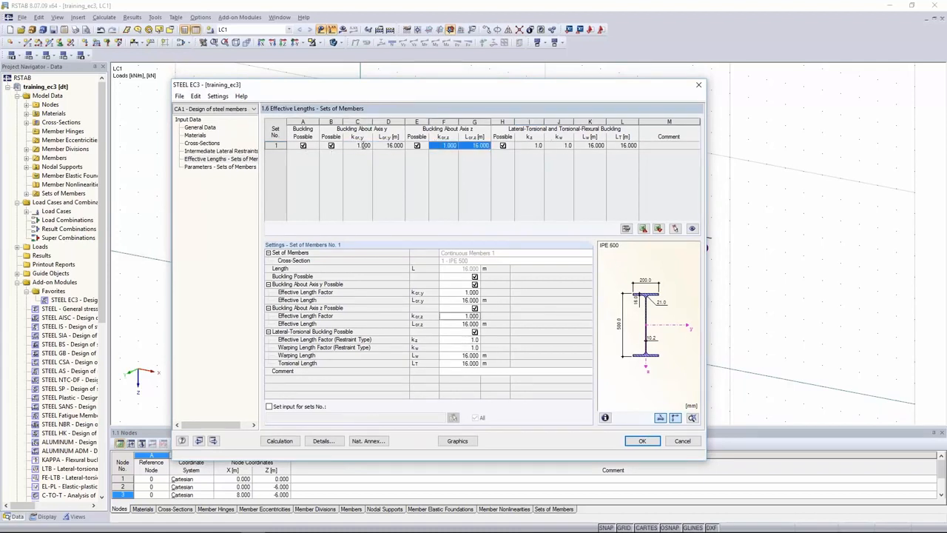
click(443, 145)
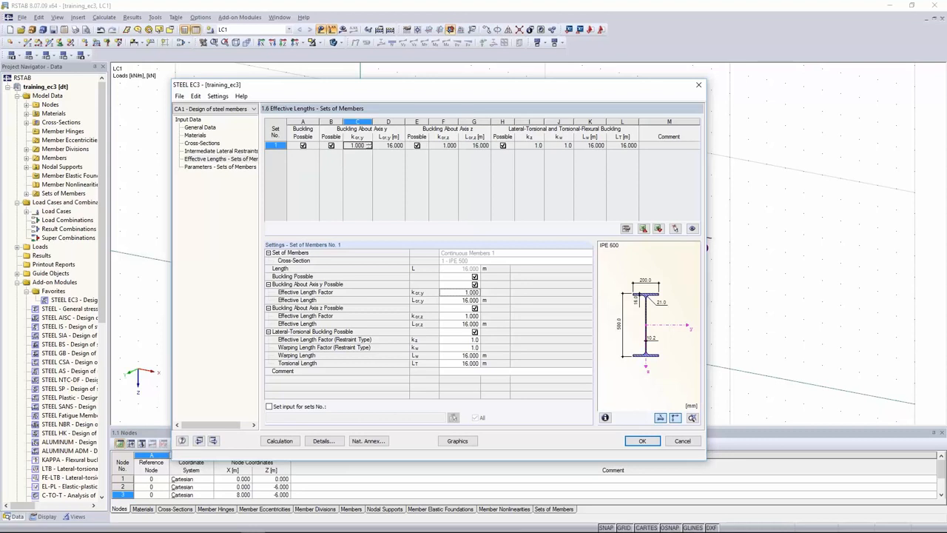
drag(520, 146, 562, 146)
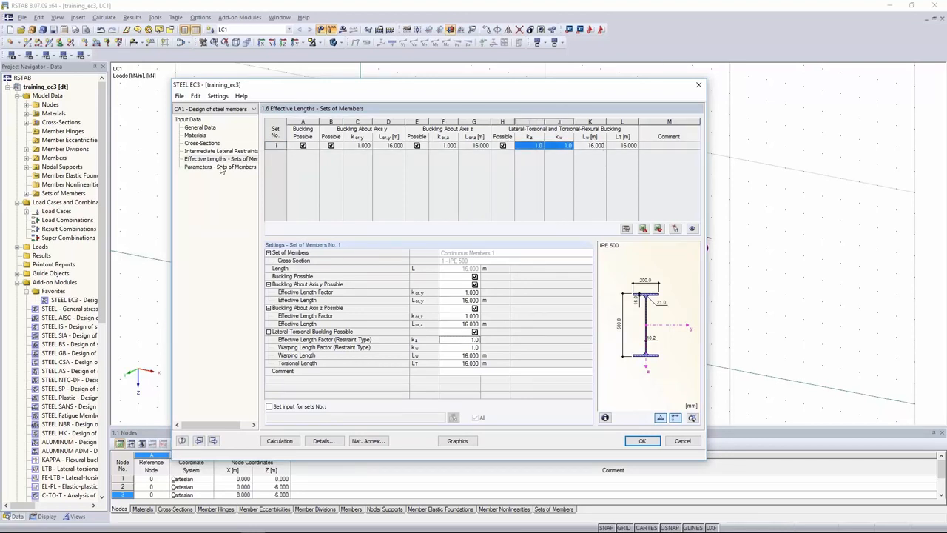
Run the STEEL EC3 calculation and examine the flange data in the cross-section classification details for LC1.
click(280, 441)
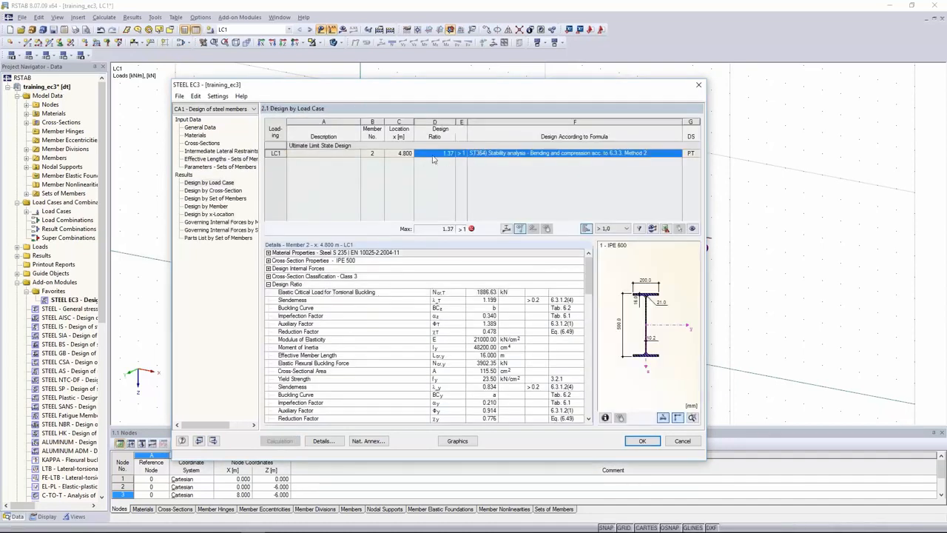
drag(452, 92, 474, 110)
click(270, 294)
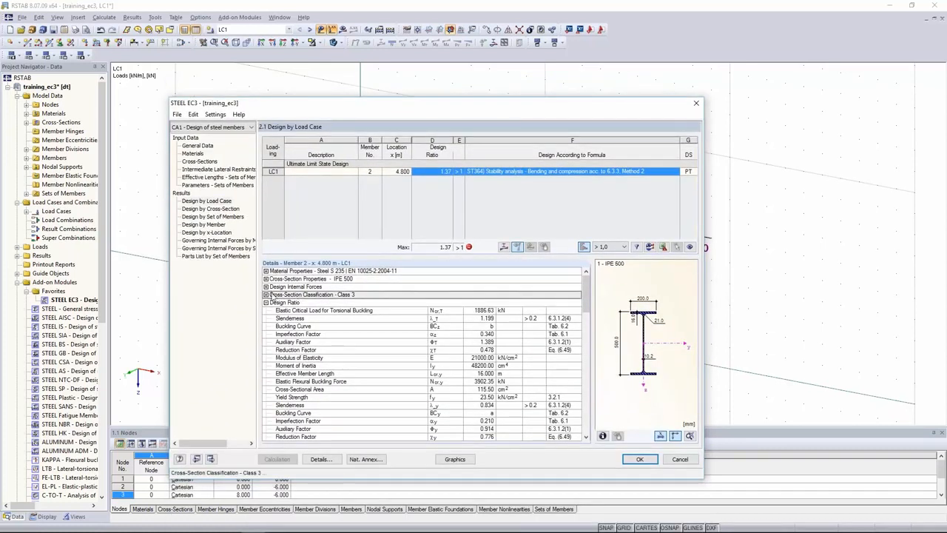
click(267, 296)
drag(317, 304, 351, 365)
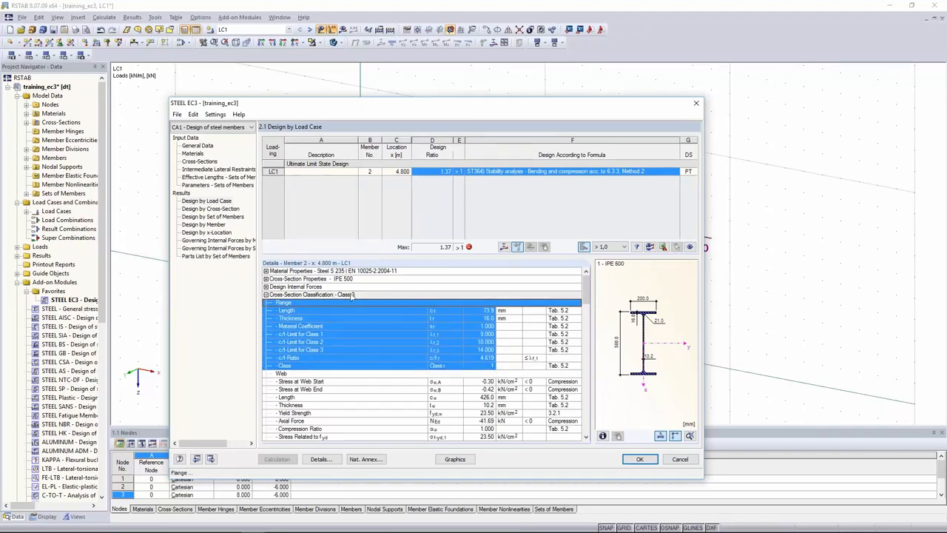
Examine the LC1 design ratio details for torsional, flexural and lateral-torsional buckling, including the elastic critical moment and moment factors.
click(291, 294)
mouse_move(587, 290)
mouse_down()
mouse_move(587, 314)
mouse_move(586, 287)
mouse_up()
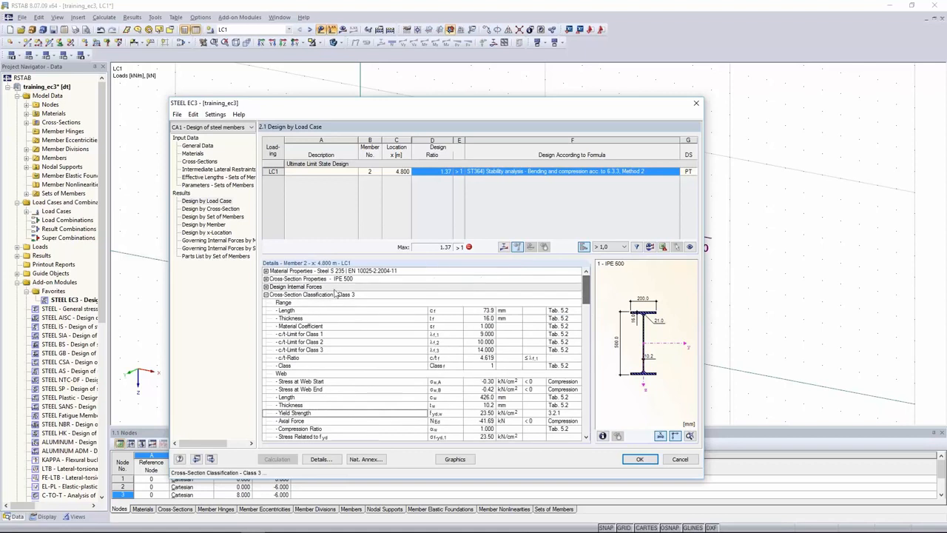
click(266, 294)
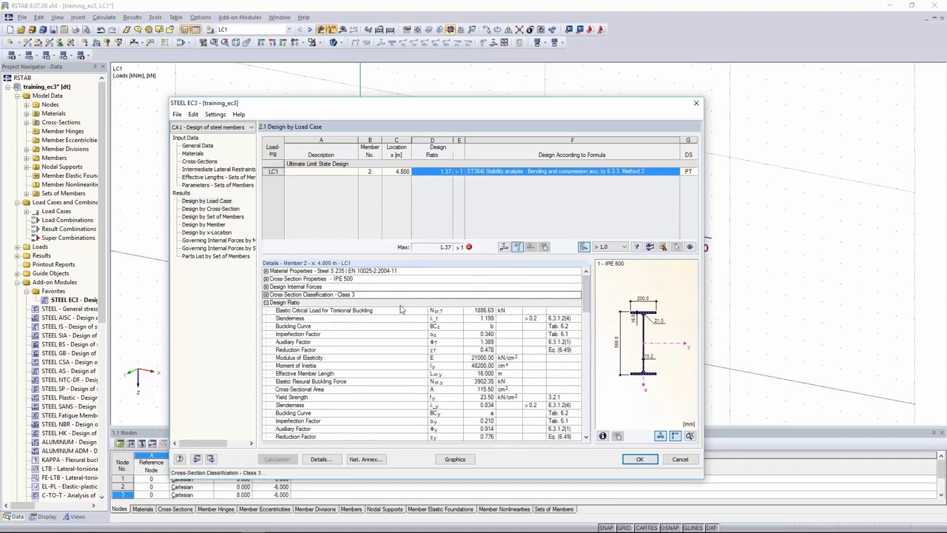
click(478, 311)
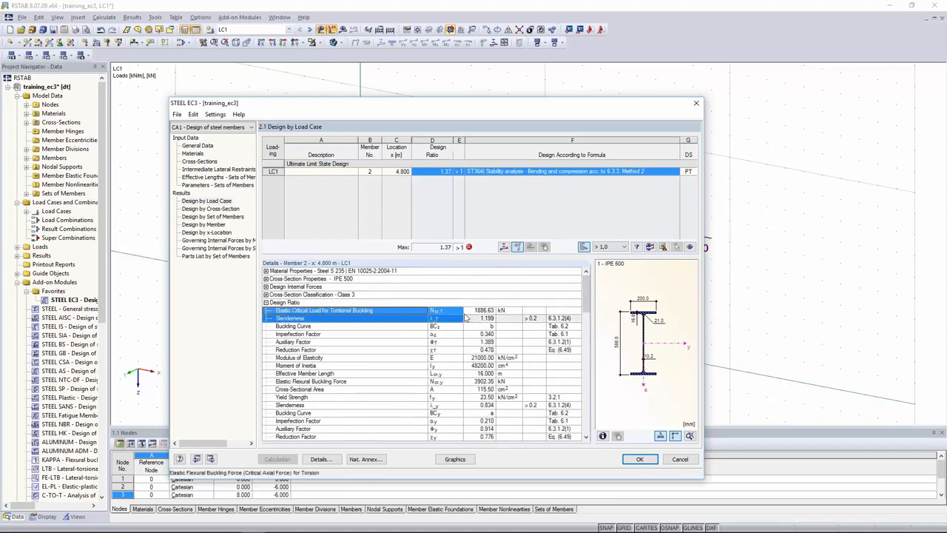
drag(480, 374, 369, 385)
drag(585, 293, 593, 354)
drag(469, 346, 352, 345)
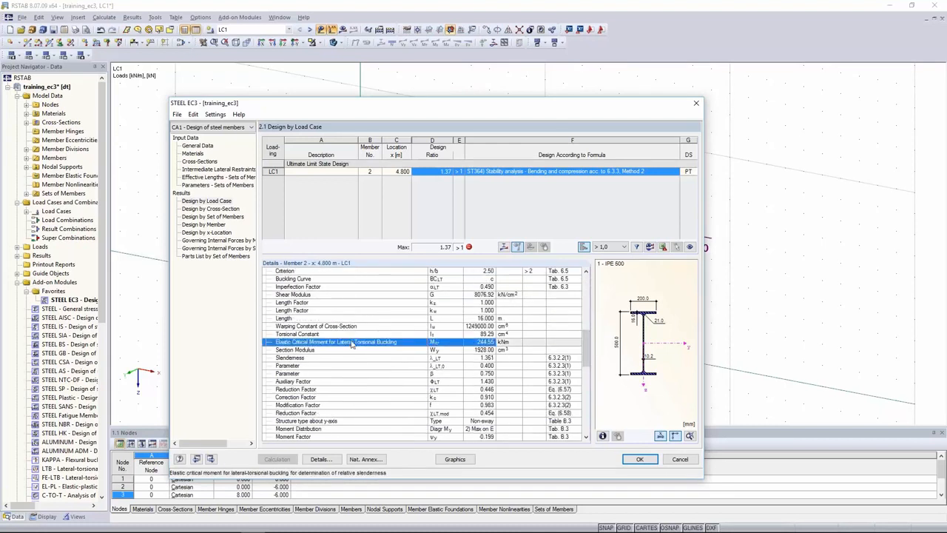
scroll(481, 347, down, 6)
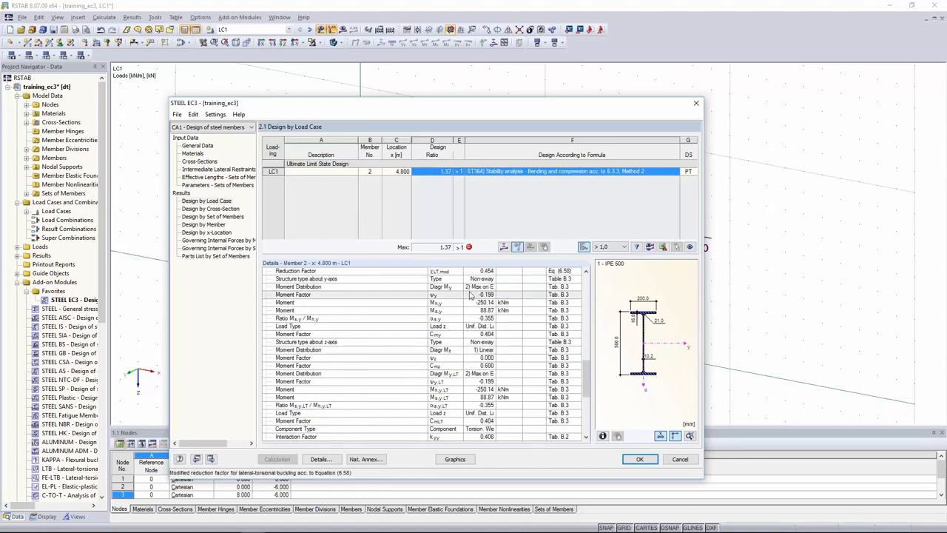
Show the STEEL EC3 results graphically on the frame and display the cross-section classification.
click(456, 460)
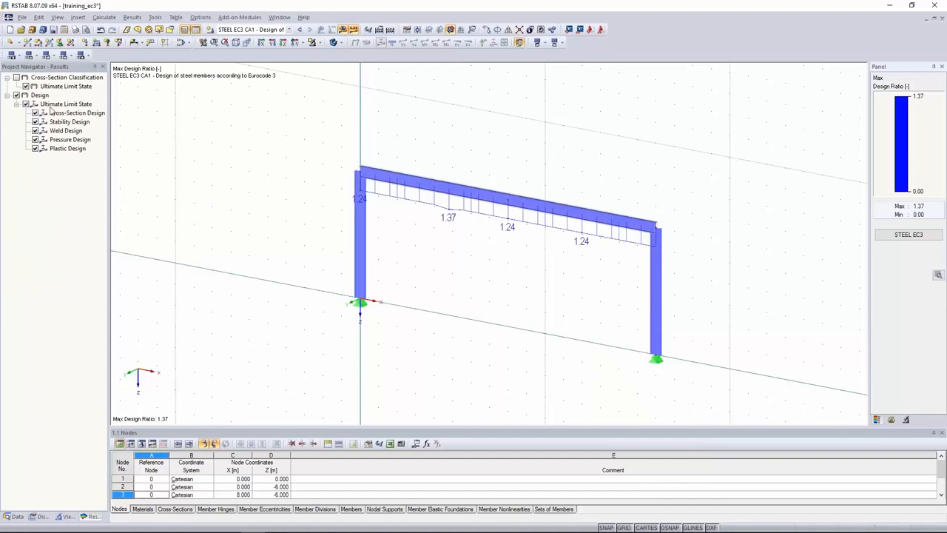
click(16, 78)
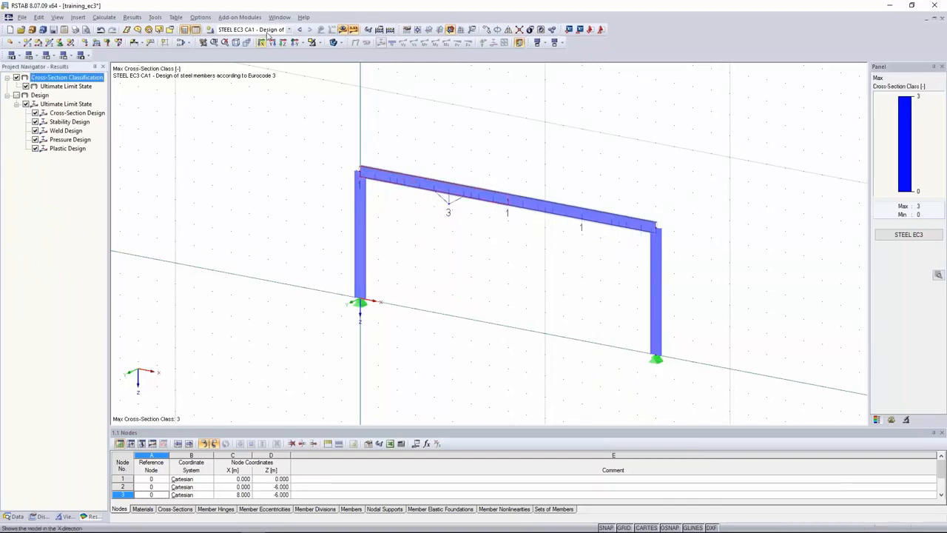
Switch the graphic to load case LC1 and view the bending moments My and the axial forces N.
click(268, 30)
click(268, 30)
click(268, 39)
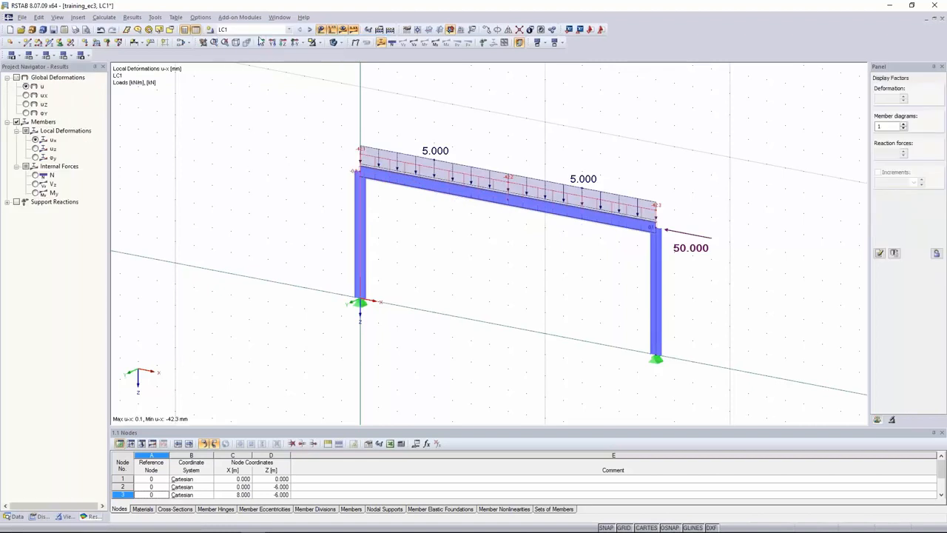
click(36, 193)
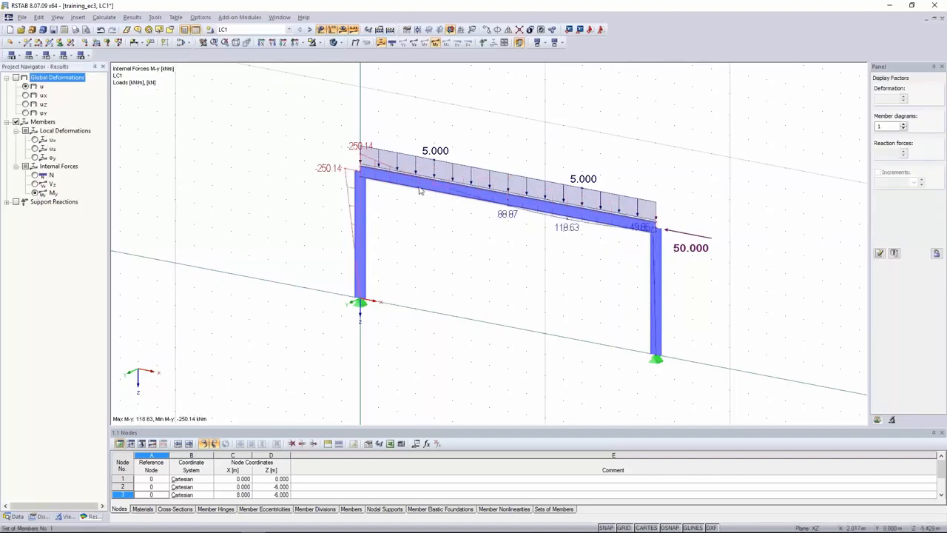
click(35, 176)
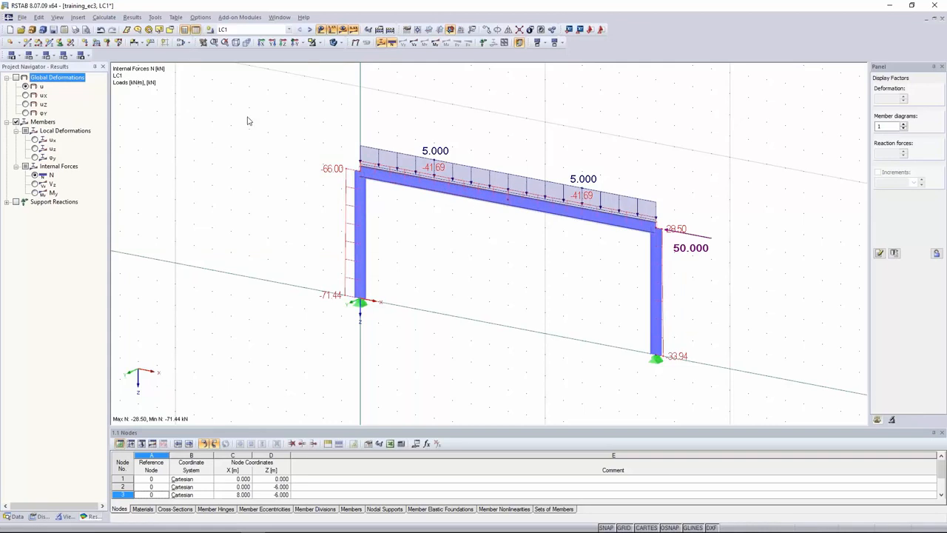
Return the graphic to the STEEL EC3 CA1 results and reopen the current add-on module.
click(283, 30)
click(283, 37)
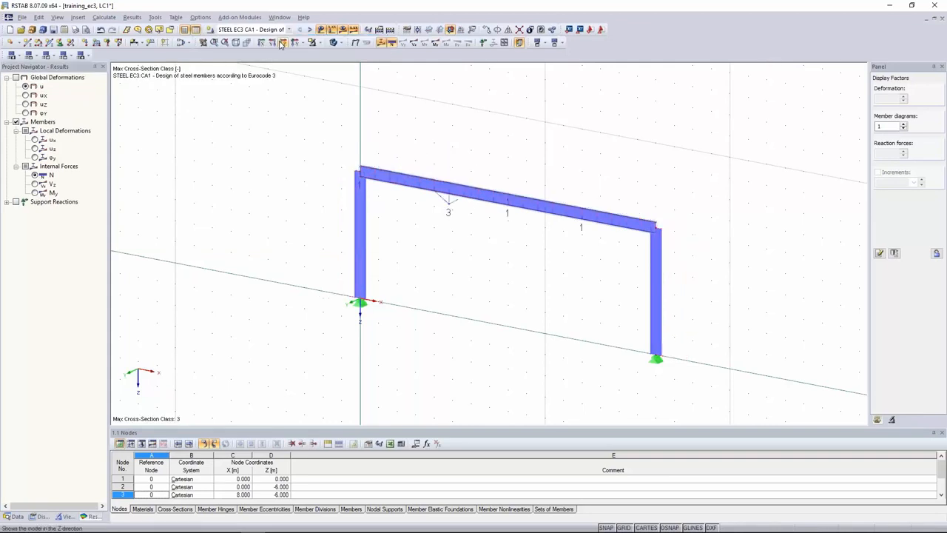
click(239, 17)
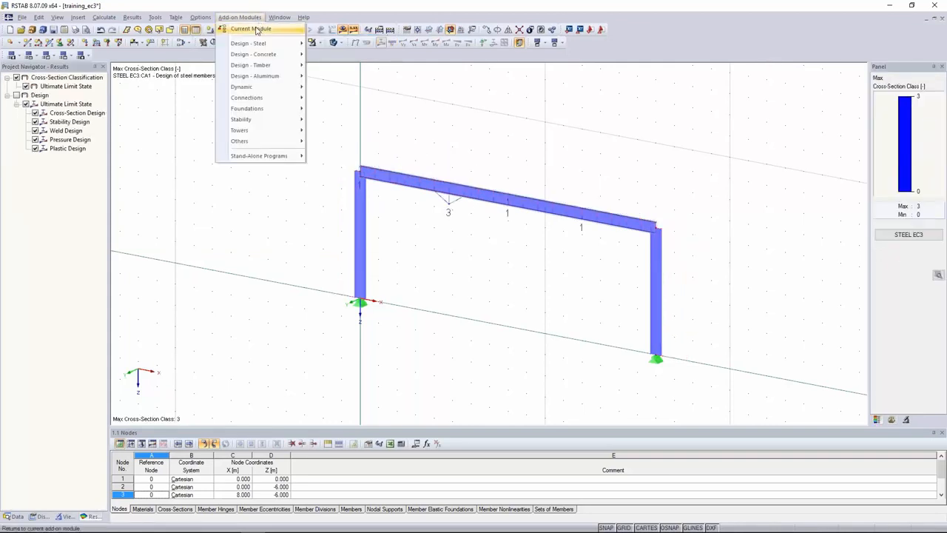
click(257, 30)
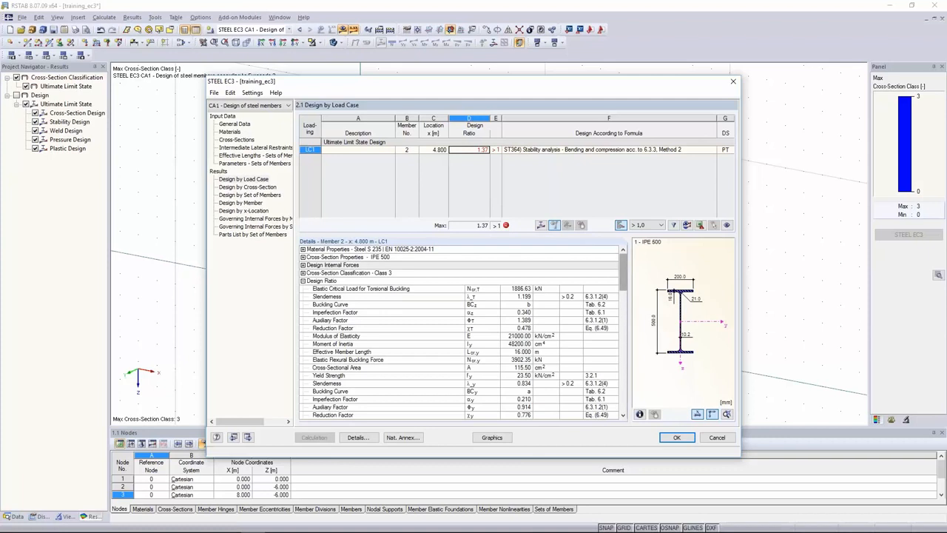
View the mode shape for the elastic critical moment for lateral-torsional buckling from different angles, adjusting its display factor.
drag(625, 271, 627, 330)
click(486, 313)
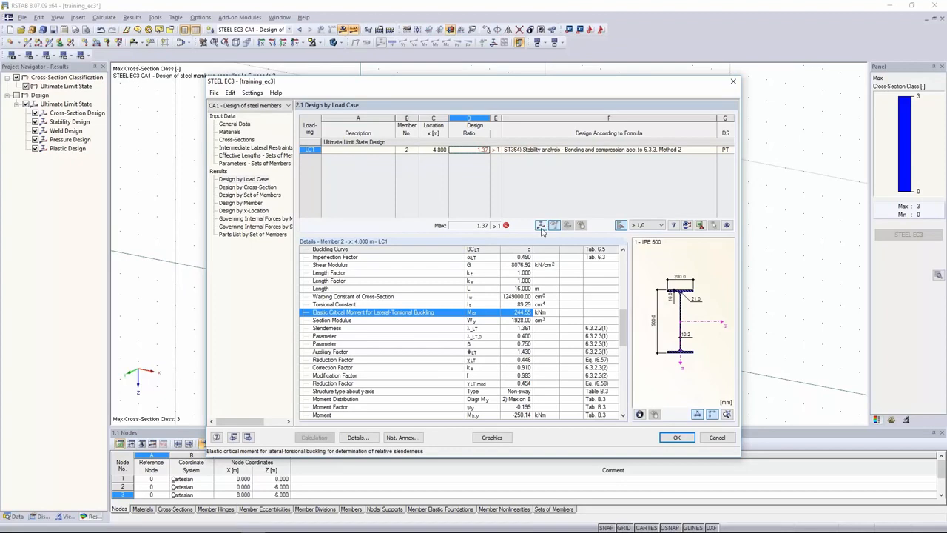
click(542, 227)
ctrl+middle_drag(564, 192, 425, 167)
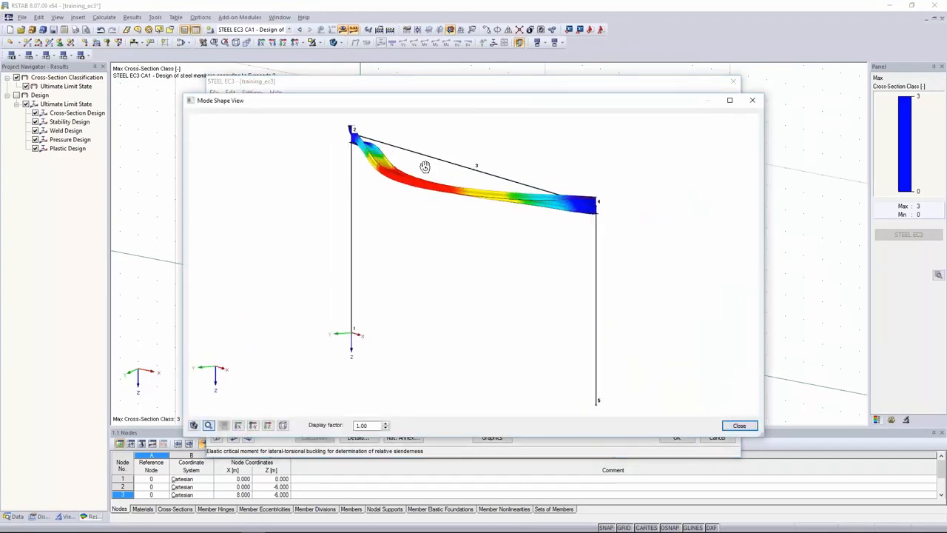
click(385, 427)
click(385, 427)
mouse_move(560, 256)
ctrl+middle_down()
mouse_move(421, 226)
mouse_move(451, 201)
mouse_move(505, 249)
mouse_move(575, 258)
ctrl+middle_up()
click(739, 426)
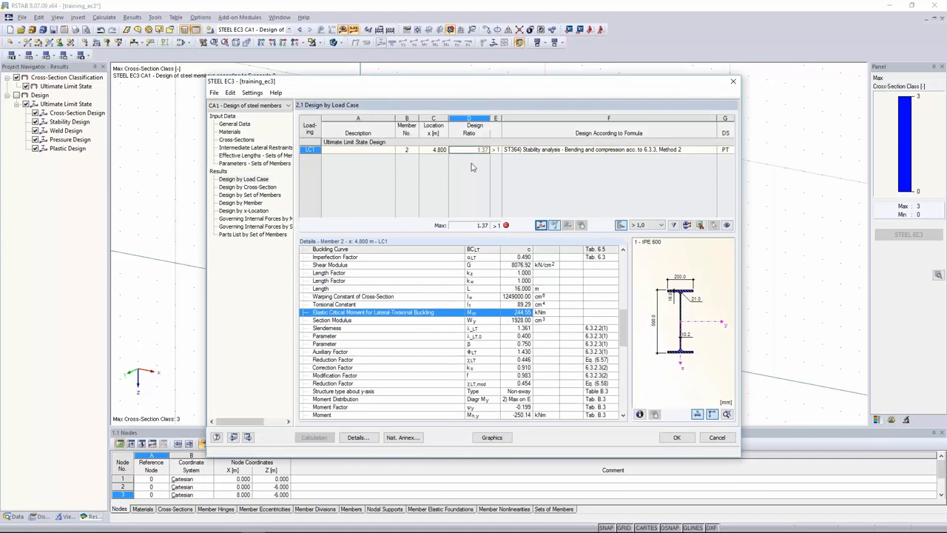
Activate a rotational restraint in the parameters of set of members 1.
click(378, 151)
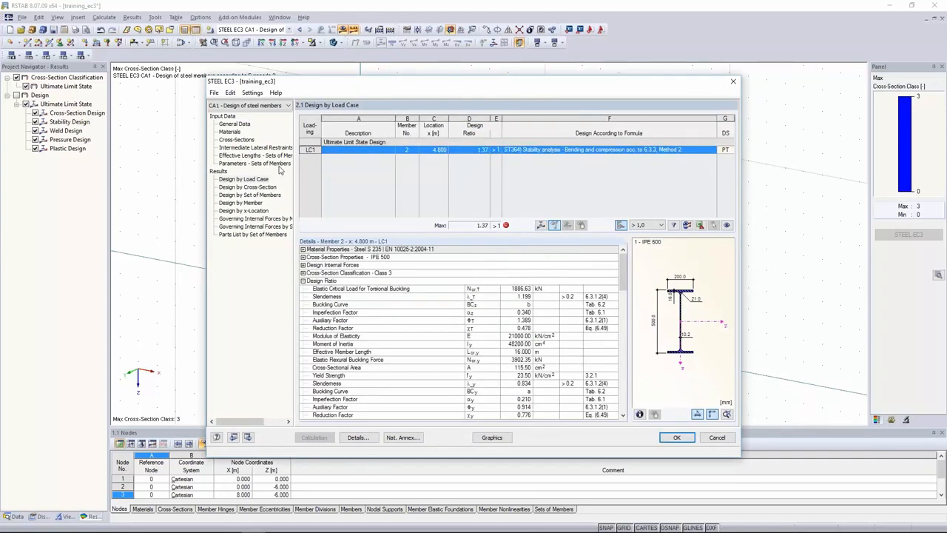
click(240, 148)
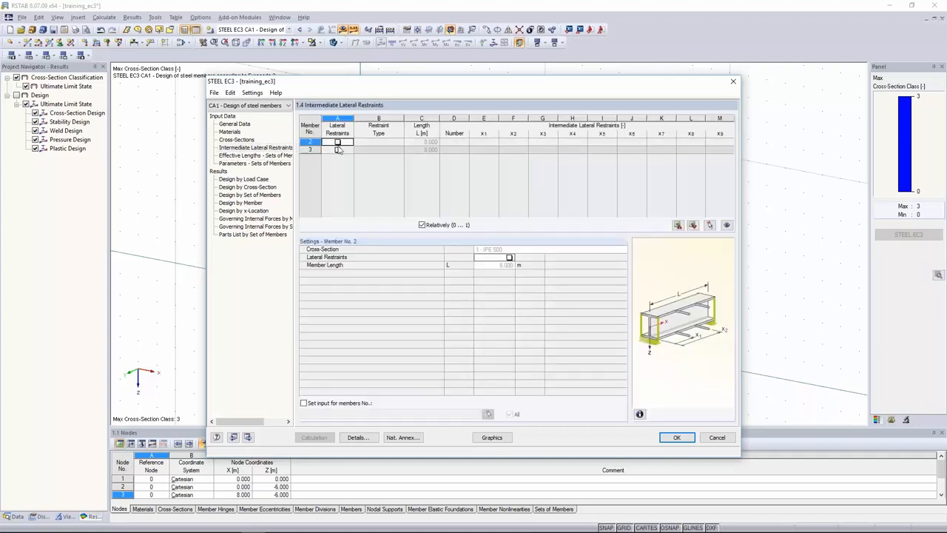
click(259, 163)
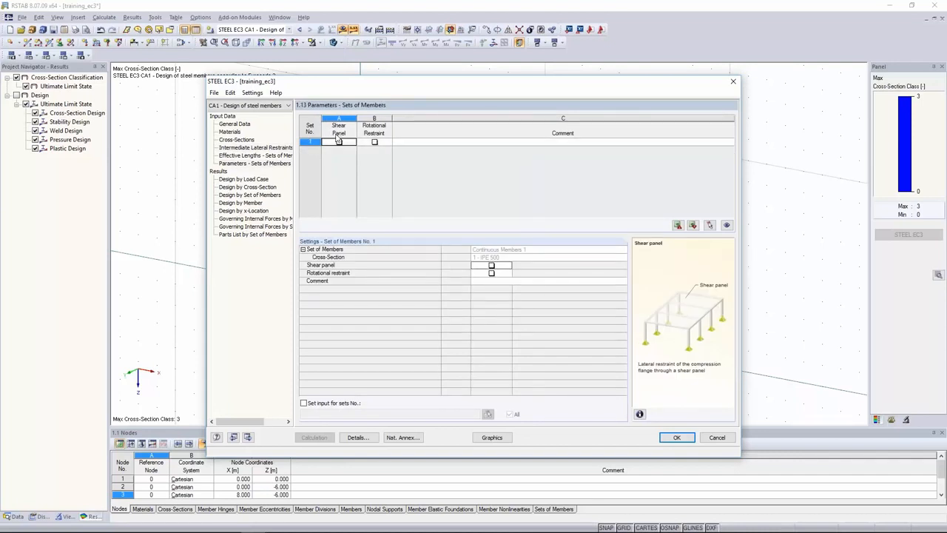
click(375, 142)
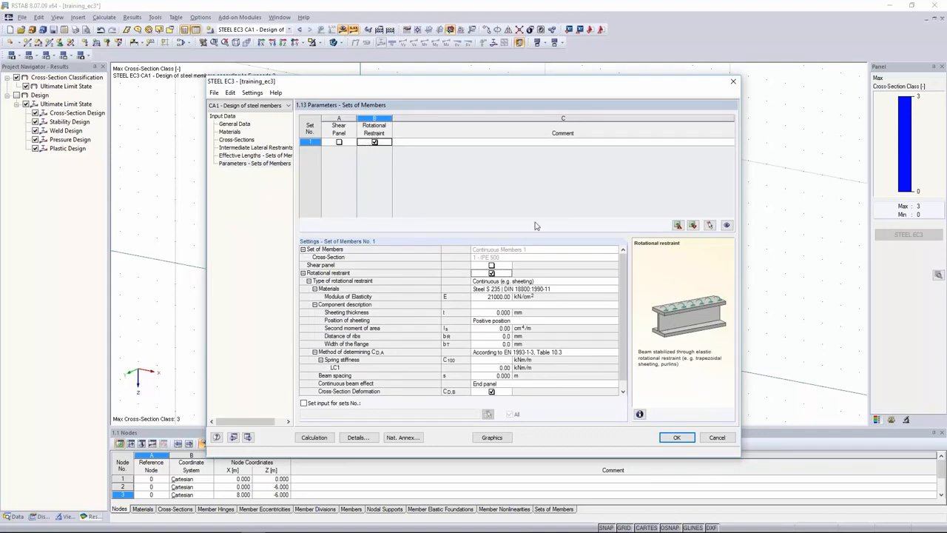
Assign the Fischer corrugated sheet FI + 85/280 - 1.25 as the component of the rotational restraint.
click(516, 305)
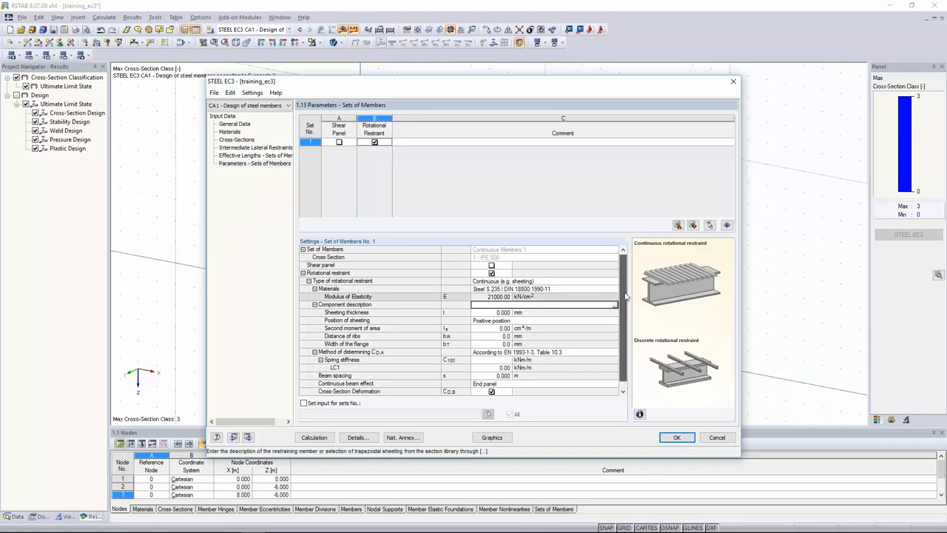
scroll(622, 318, down, 1)
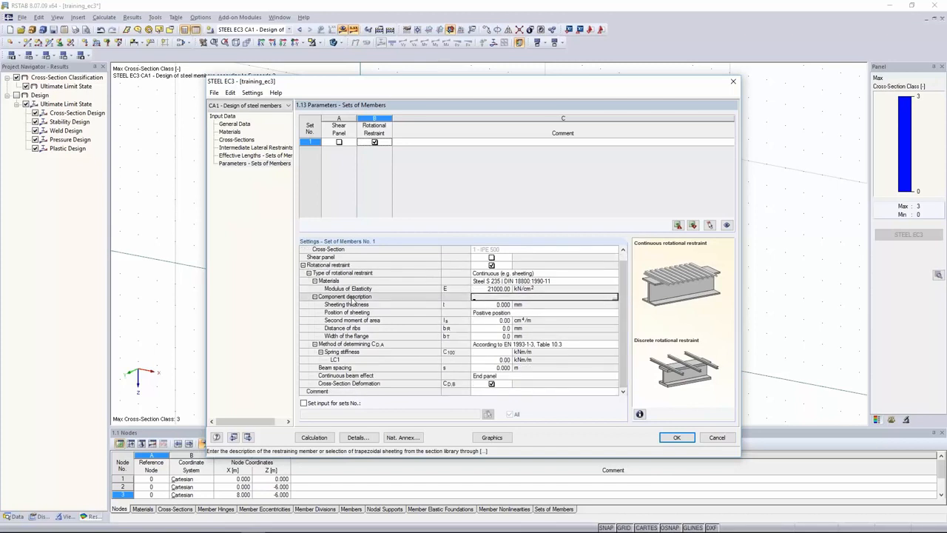
click(614, 298)
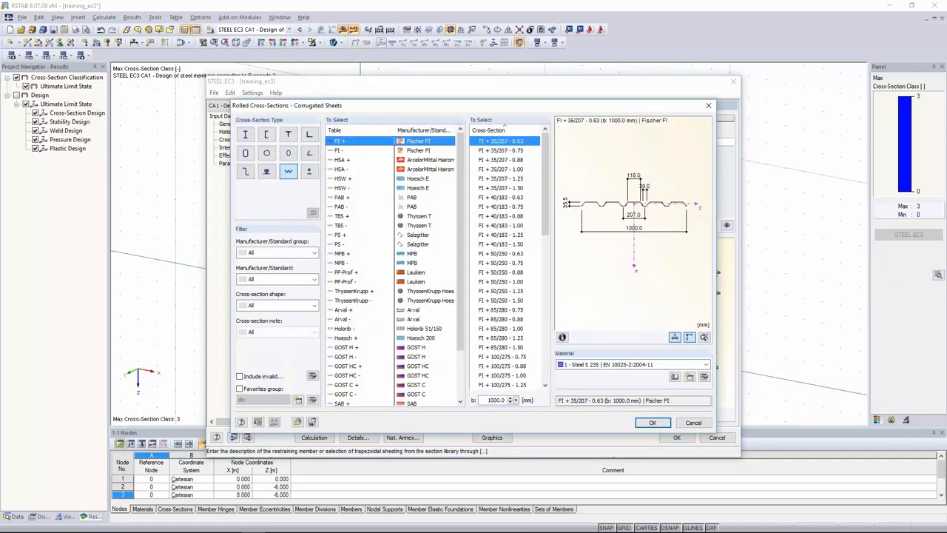
click(506, 329)
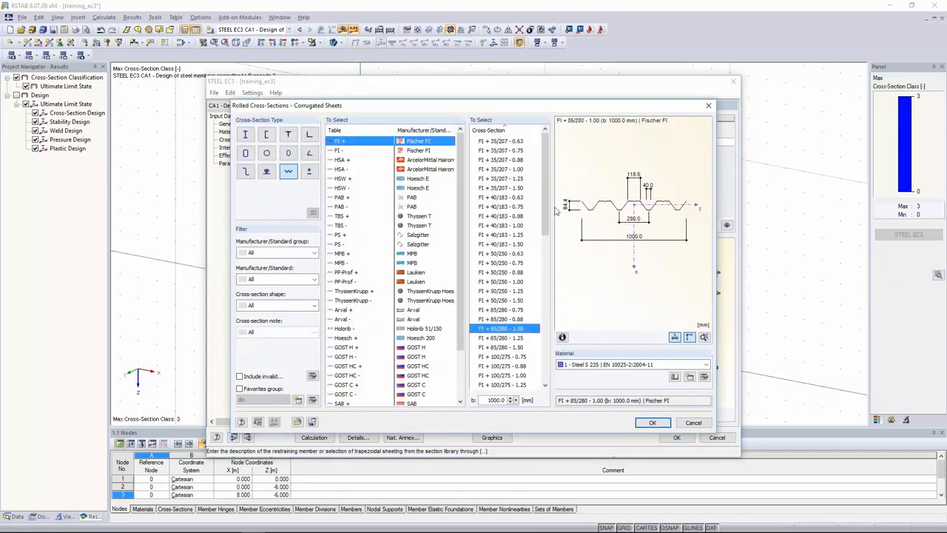
click(492, 338)
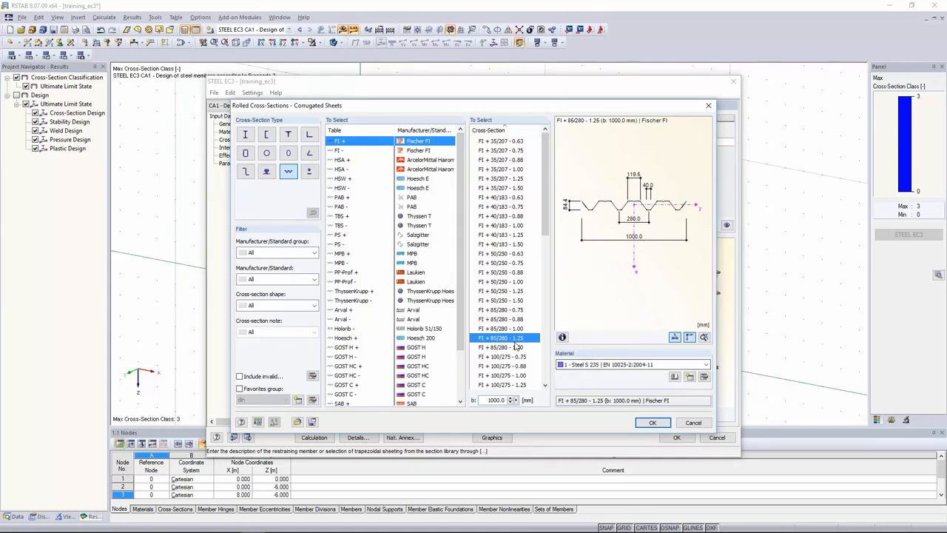
click(662, 424)
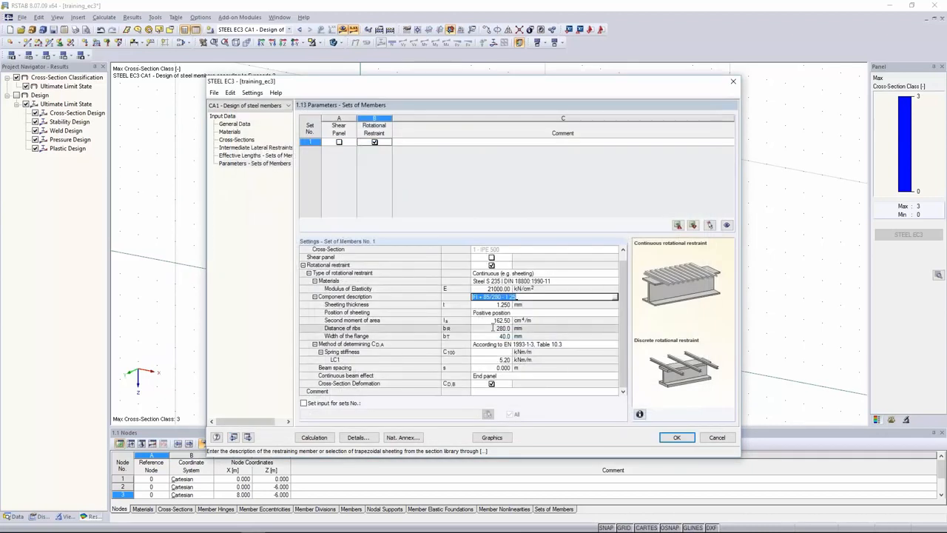
Import the spring stiffness C100 of 5.2 kNm/m from Table 10.3 and set the beam spacing to 5 m.
click(495, 367)
double_click(494, 368)
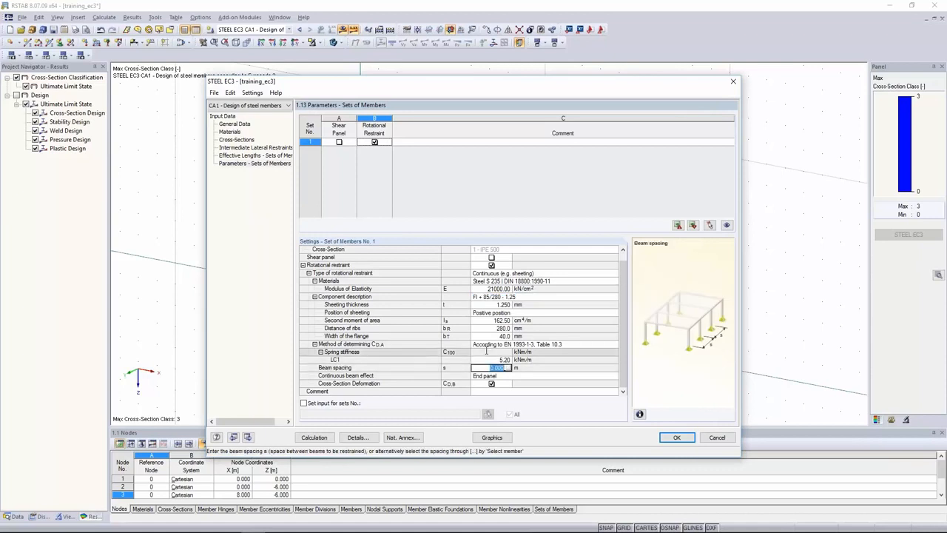
click(486, 351)
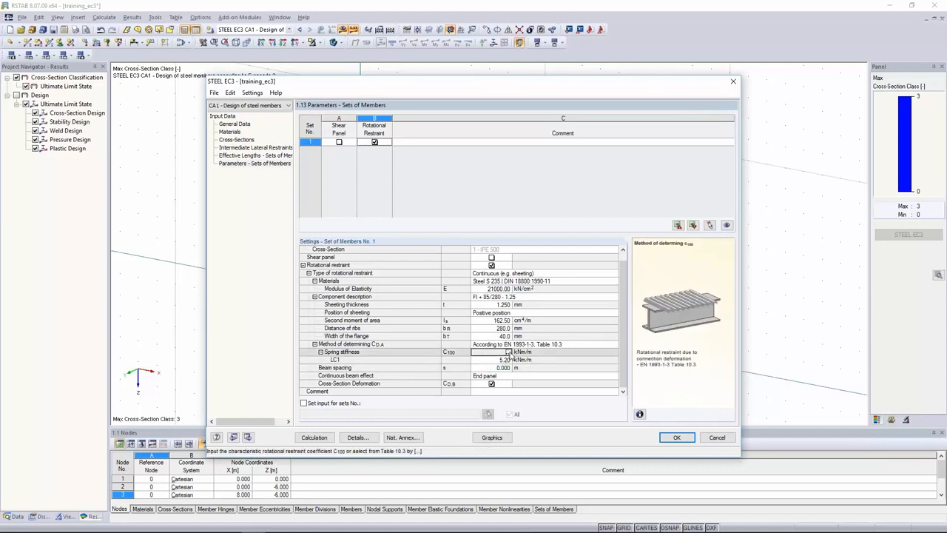
click(509, 353)
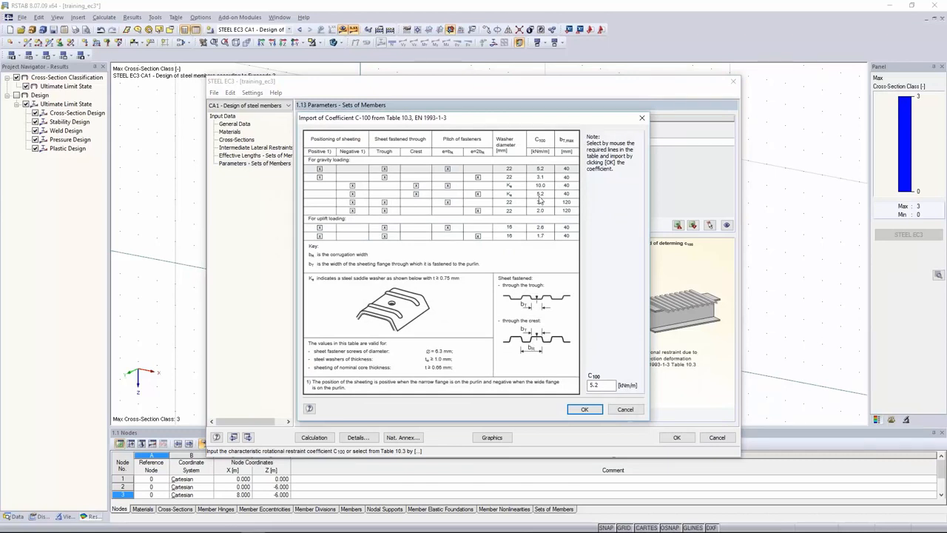
click(586, 410)
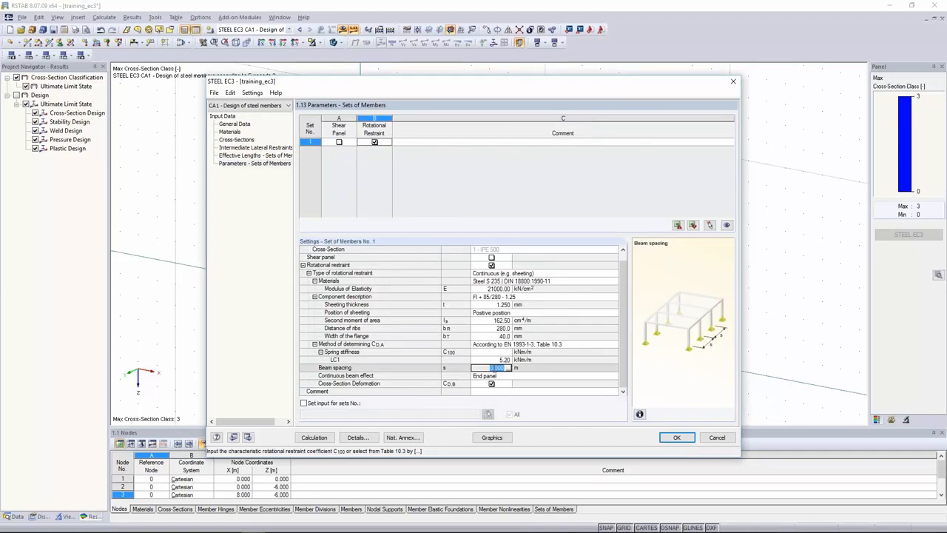
text(5)
key(Return)
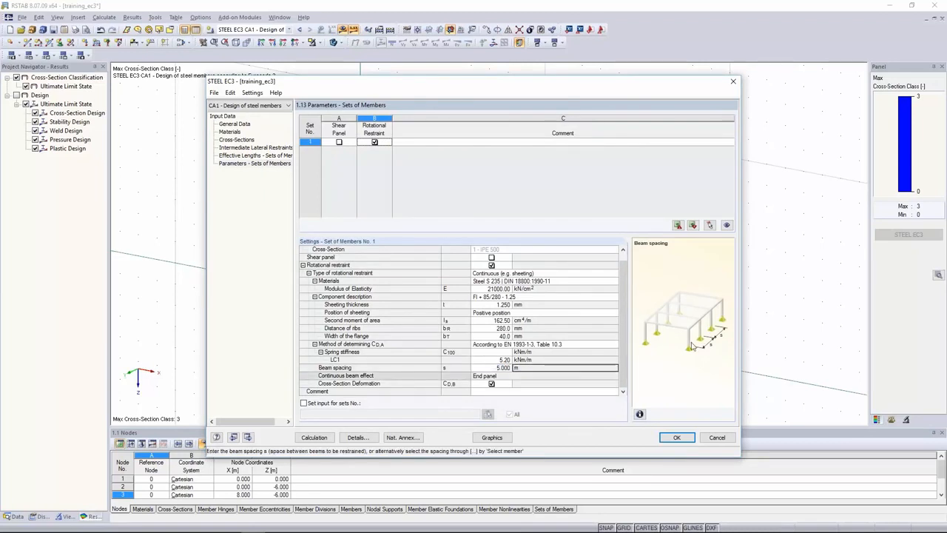
Recalculate the design and examine the rotational spring stiffness parameters to EN 1993-1-3 in the LC1 details.
click(313, 437)
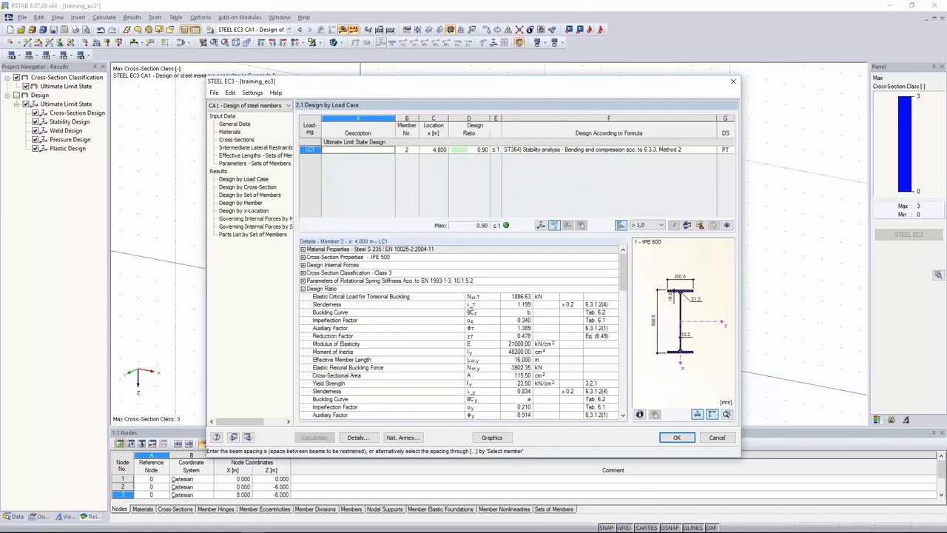
click(508, 152)
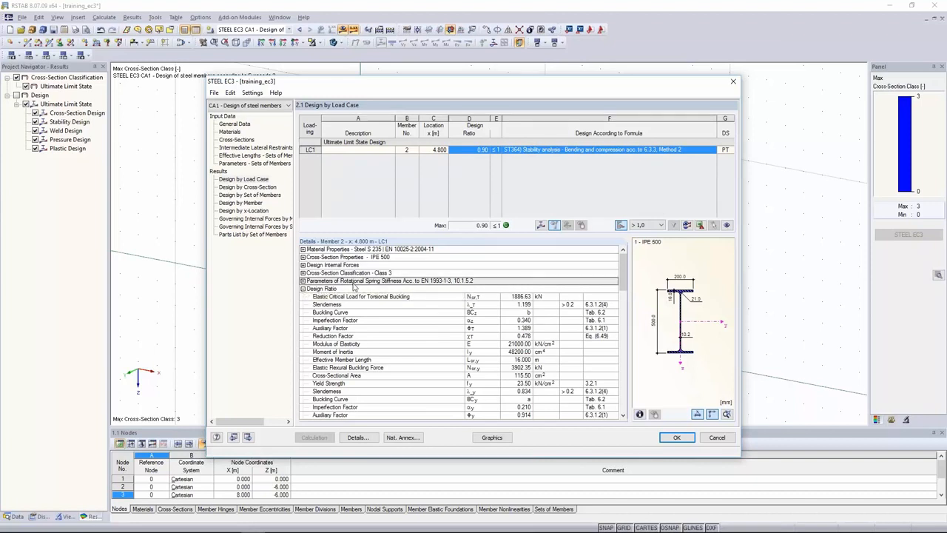
click(303, 281)
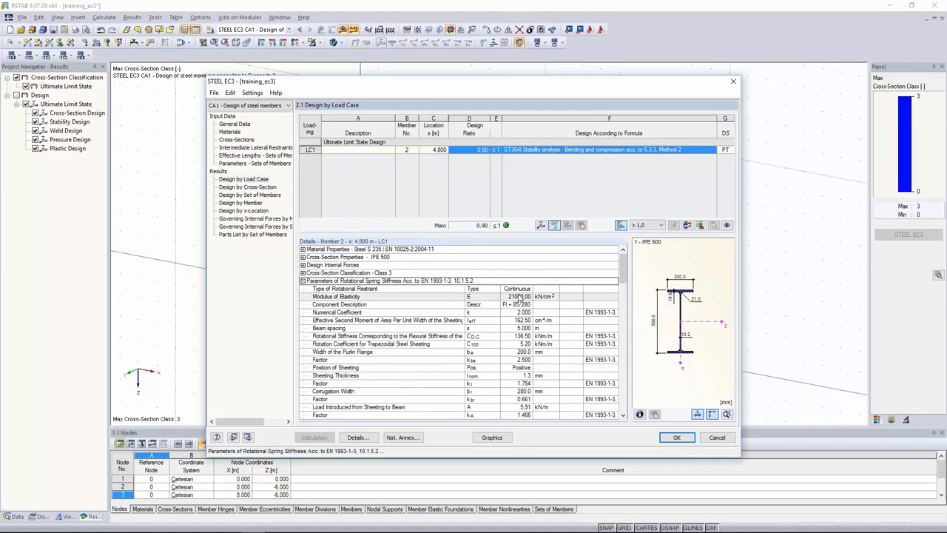
drag(518, 289, 521, 414)
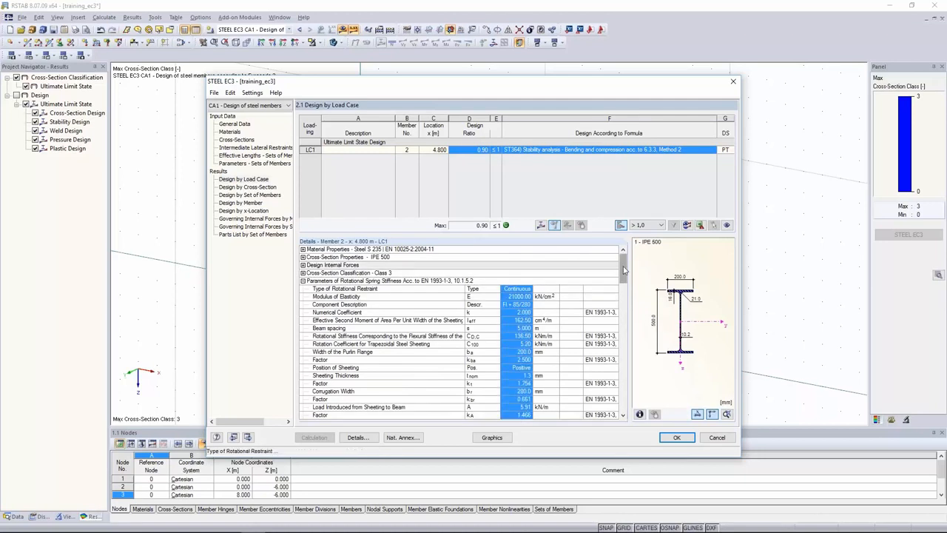
Examine the total rotational spring stiffness in the LC1 details, and close the module and hide the results on the frame.
scroll(623, 280, down, 1)
scroll(624, 279, down, 4)
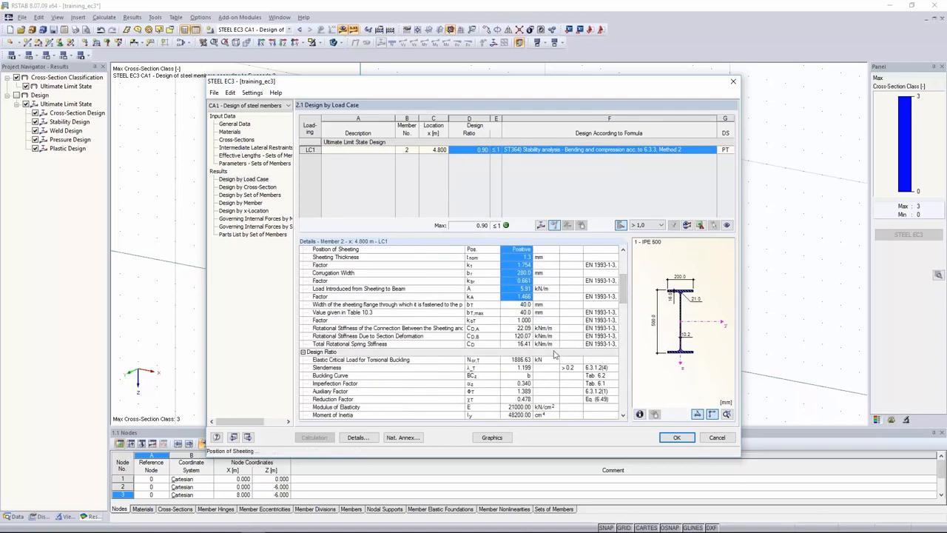
drag(529, 345, 437, 345)
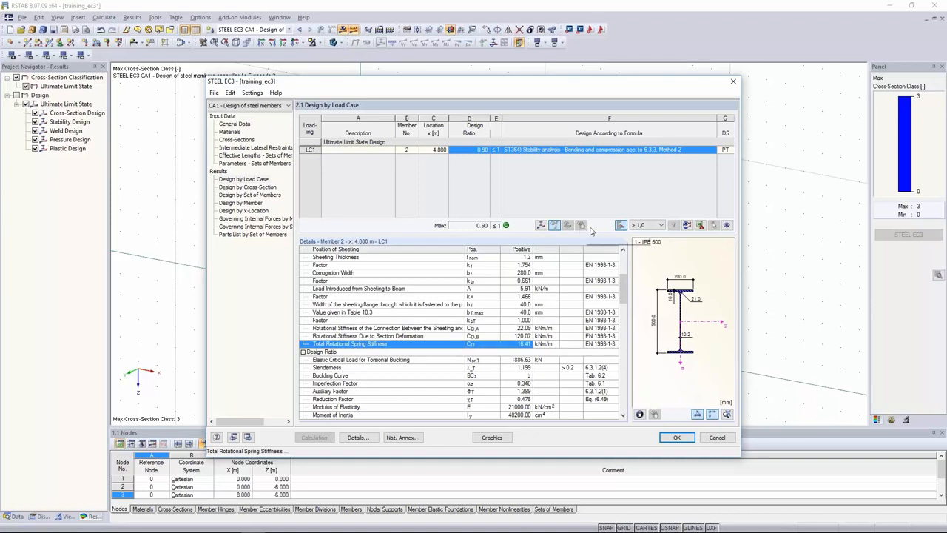
click(675, 438)
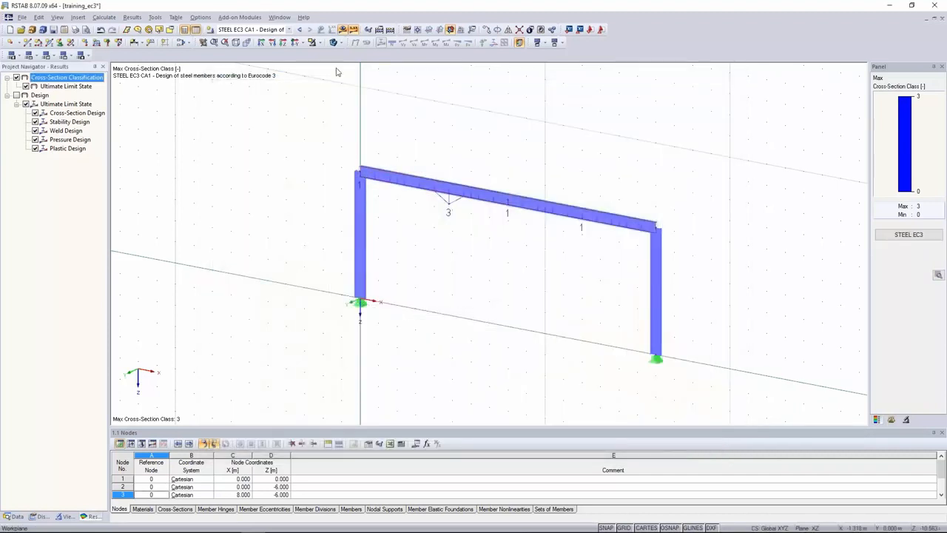
click(344, 29)
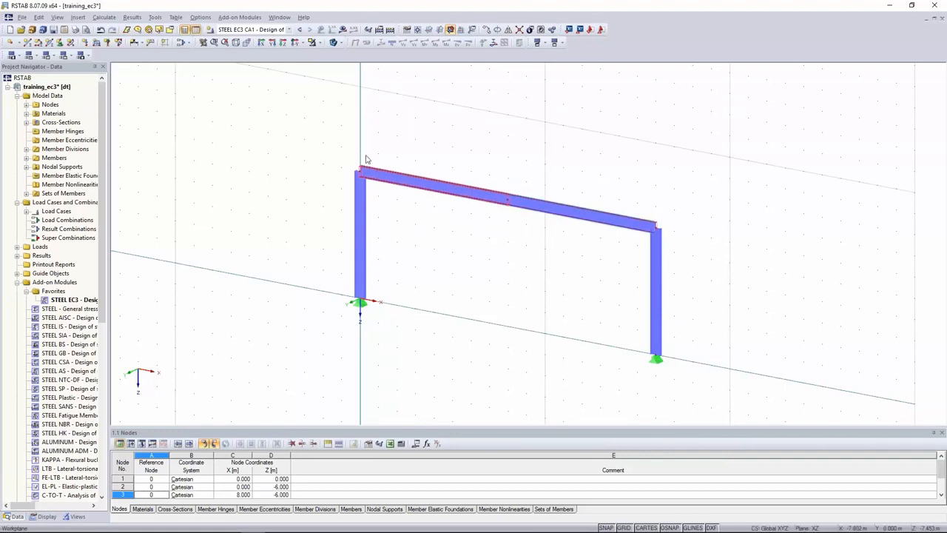
right_click(459, 194)
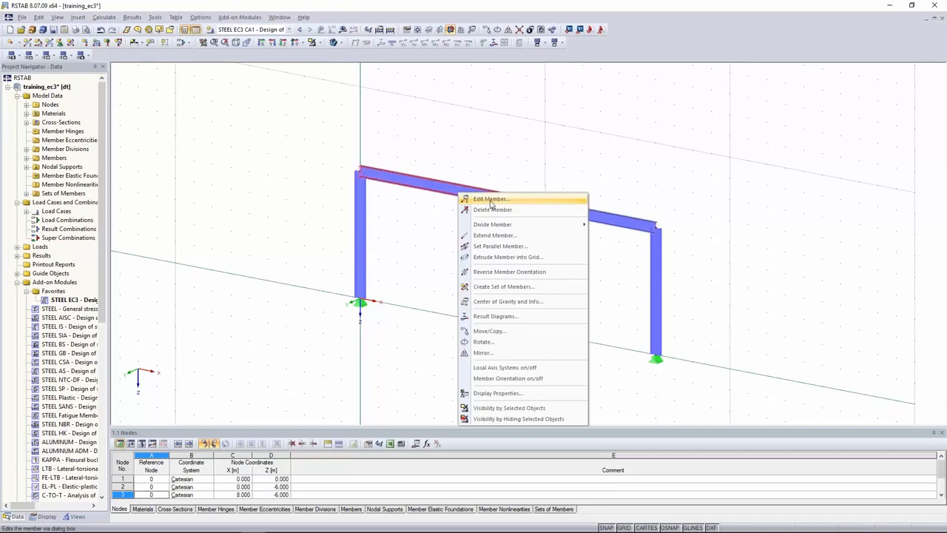
click(490, 199)
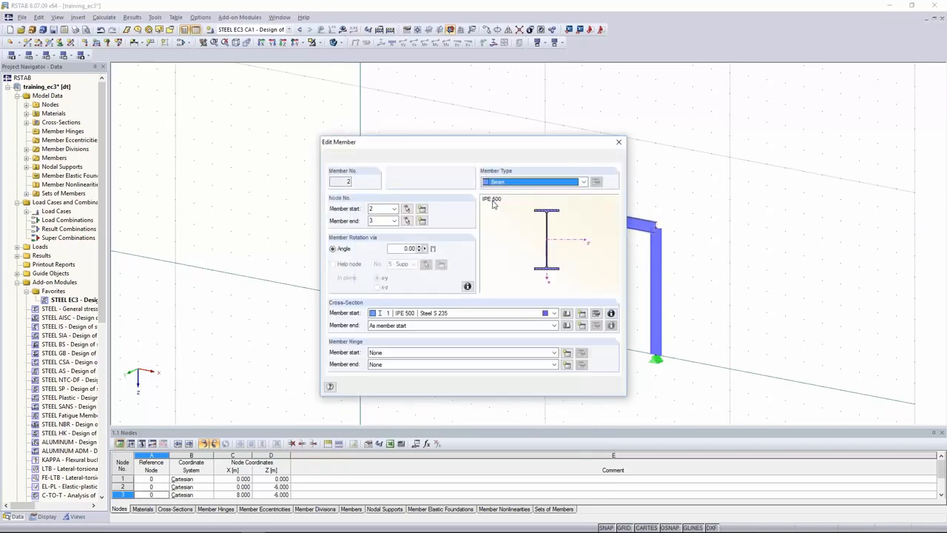
click(622, 145)
Divide beam member 2 by distance at 1 m from its start.
right_click(412, 183)
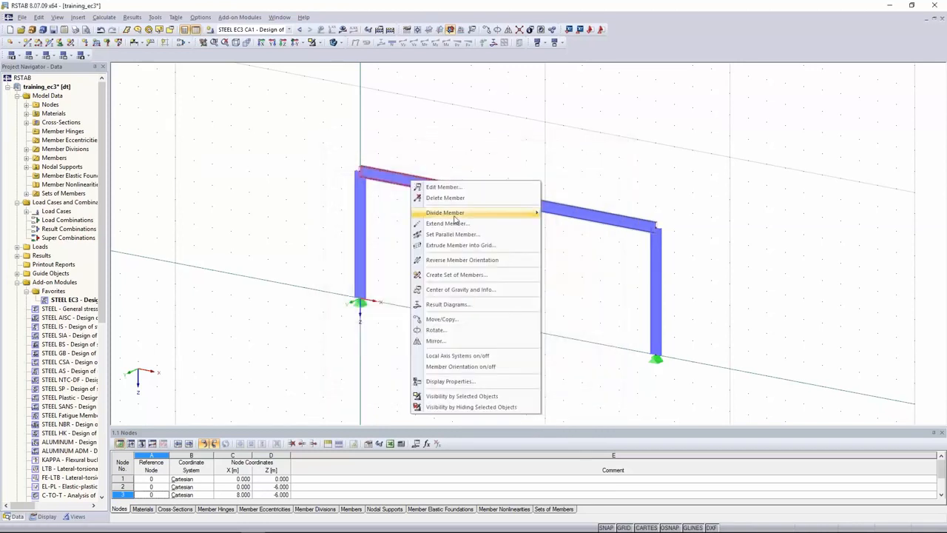
mouse_move(457, 214)
click(570, 235)
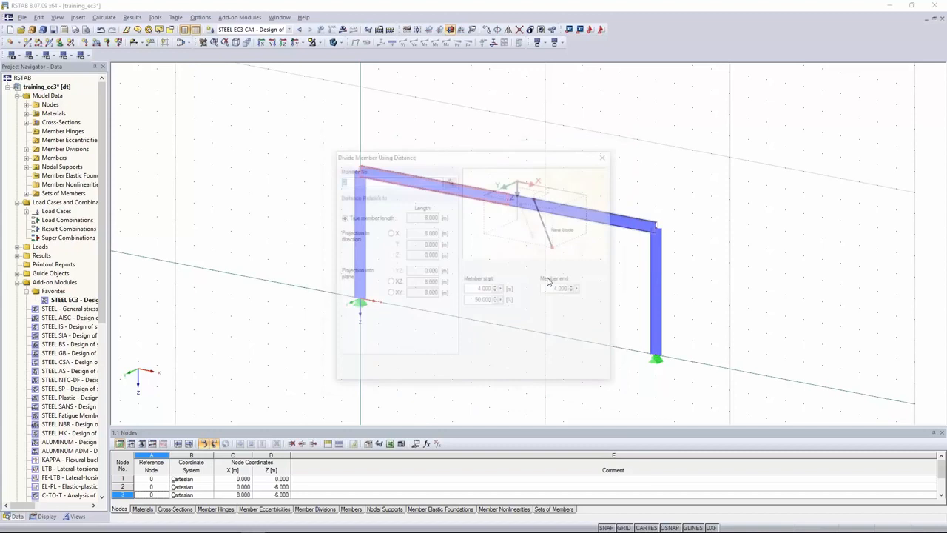
drag(479, 289, 505, 289)
click(551, 373)
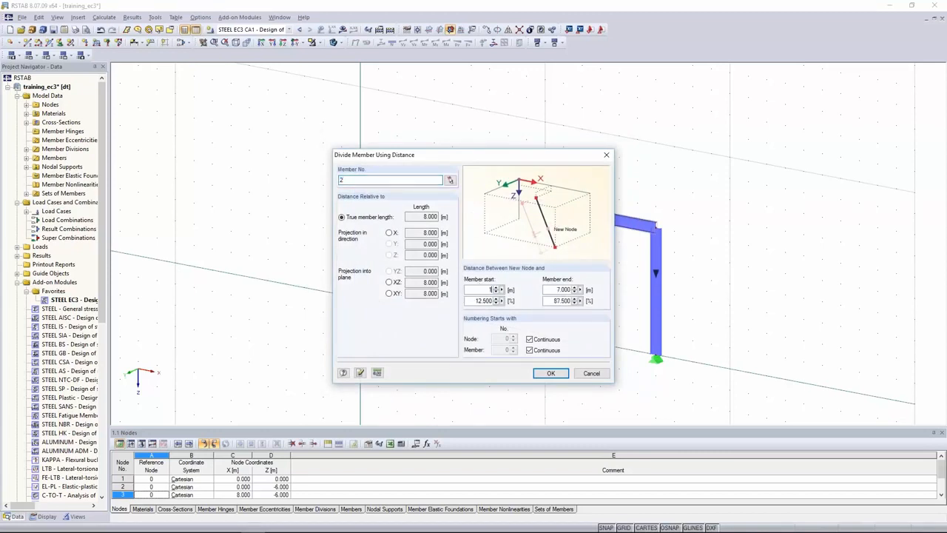
Divide beam member 3 by distance at 1 m from its end.
right_click(628, 225)
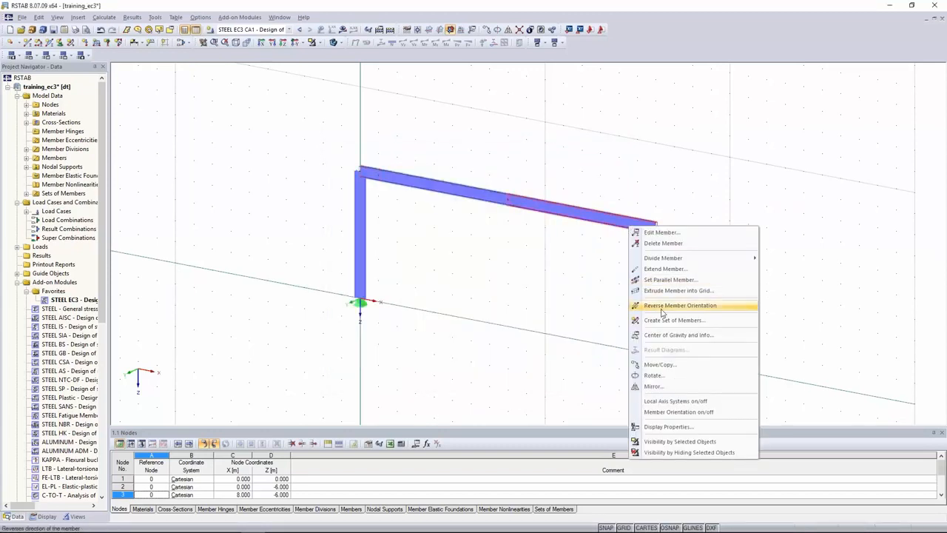
mouse_move(656, 259)
click(792, 284)
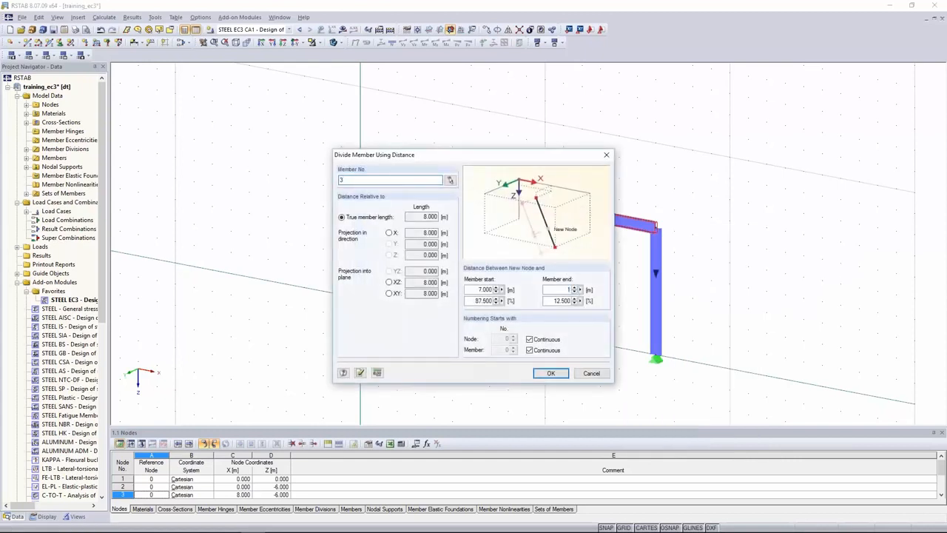
click(551, 373)
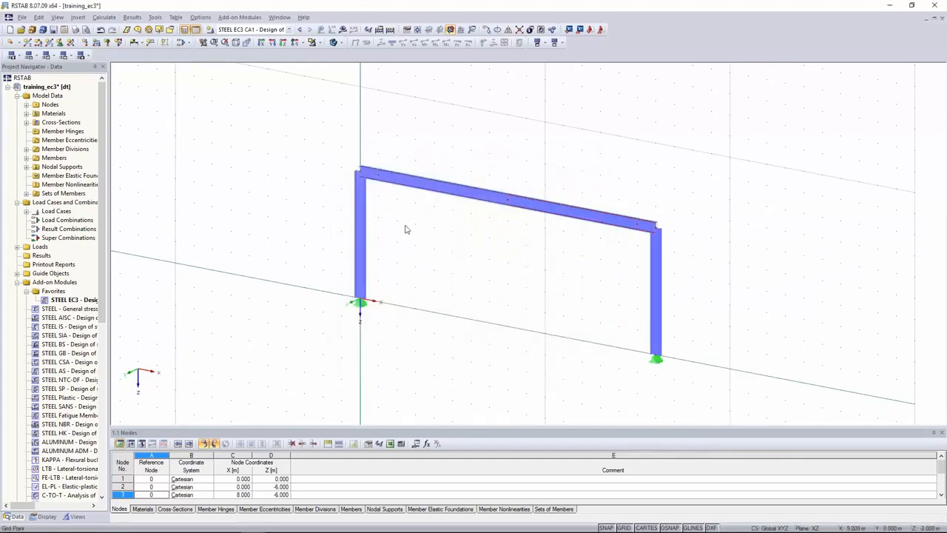
Taper the short end member 2 by assigning IPE 600 at its start and IPE 500 at its end.
double_click(373, 177)
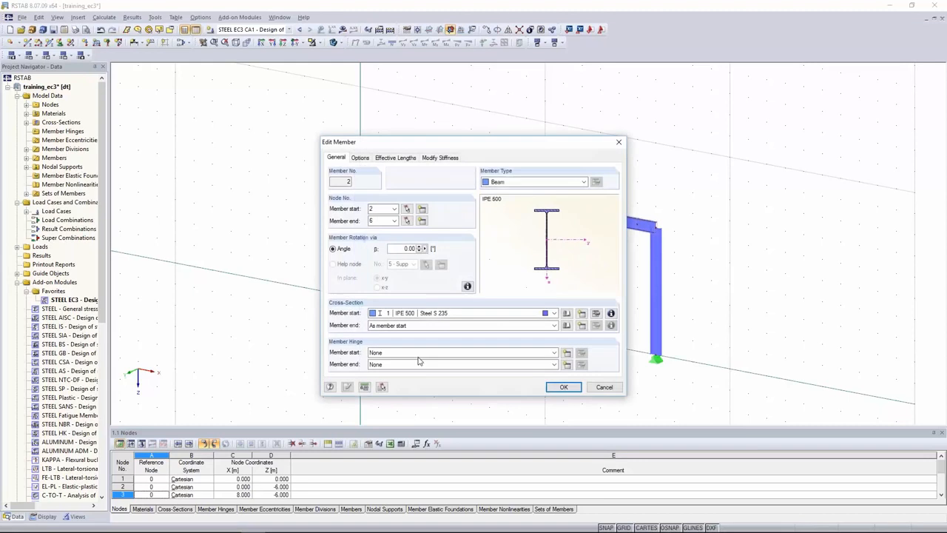
click(384, 316)
click(398, 330)
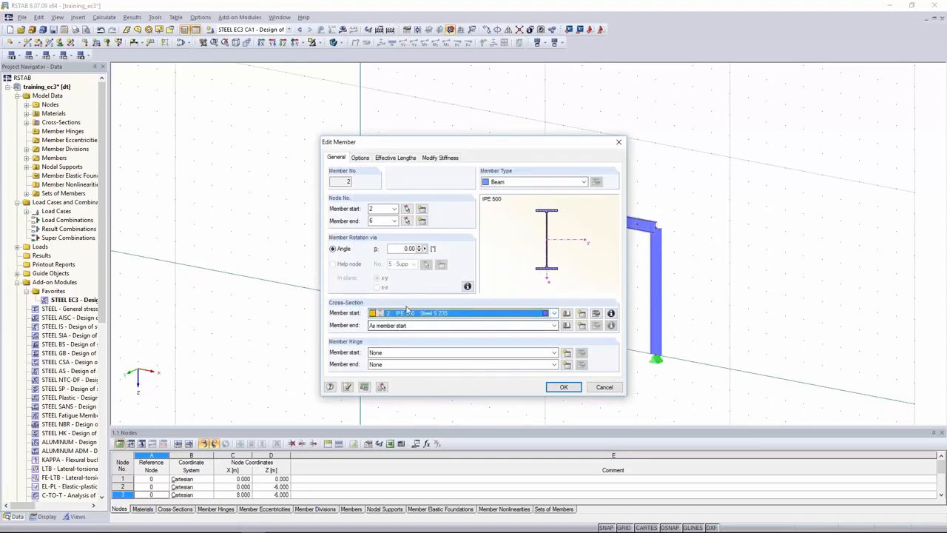
click(415, 325)
click(410, 343)
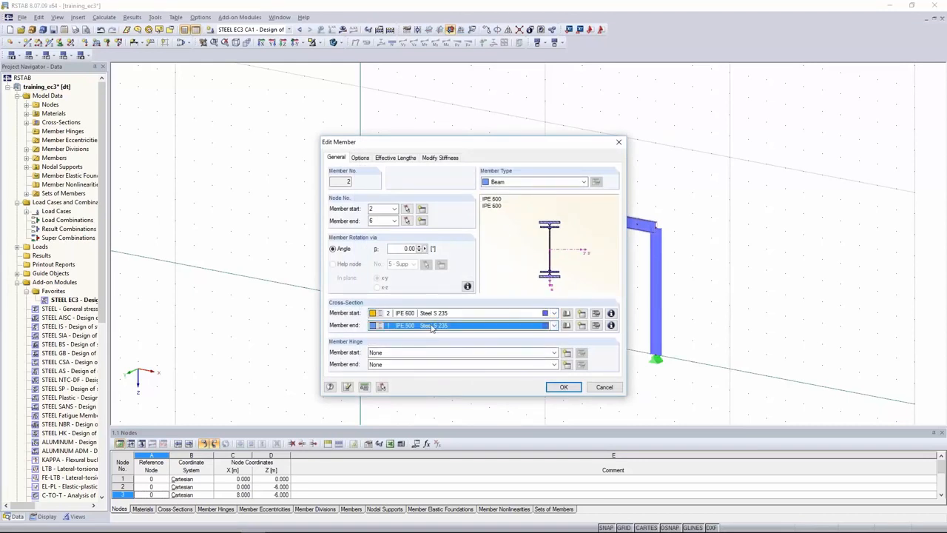
click(580, 387)
scroll(384, 198, up, 5)
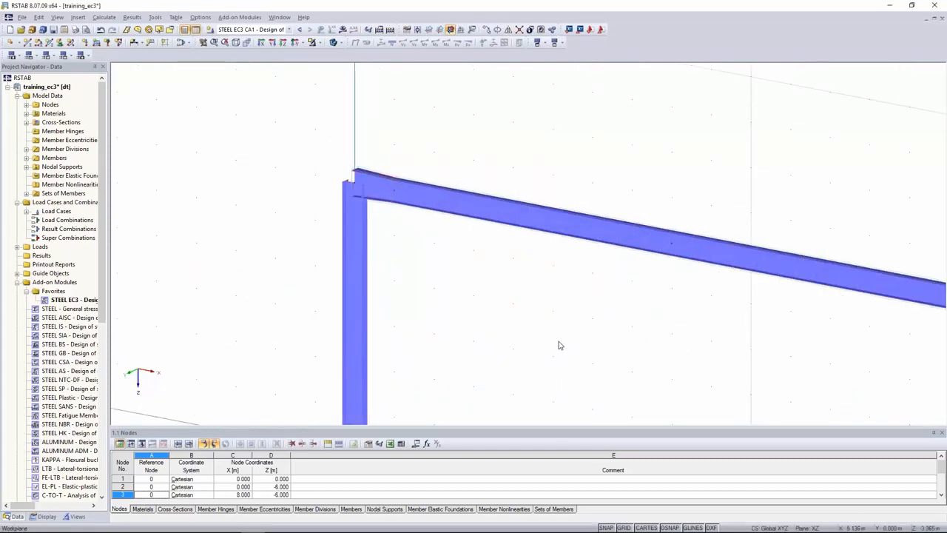
scroll(556, 344, down, 5)
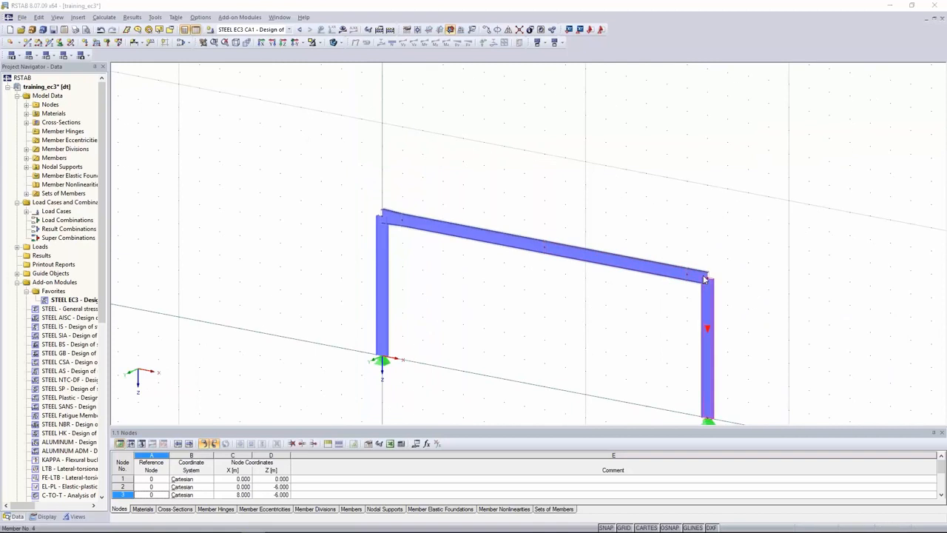
Taper the short member 6 at the beam's far end by assigning IPE 600 as its end cross-section.
double_click(707, 319)
click(620, 143)
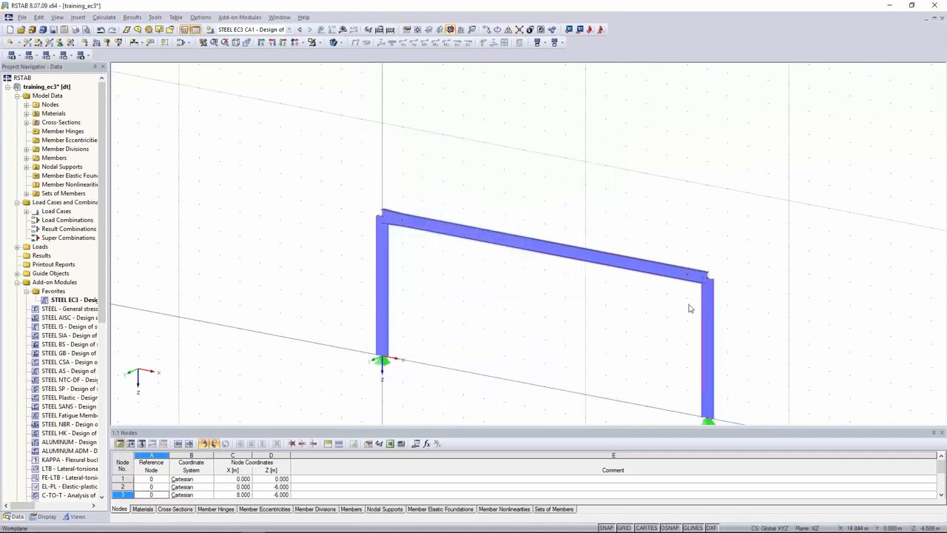
double_click(635, 273)
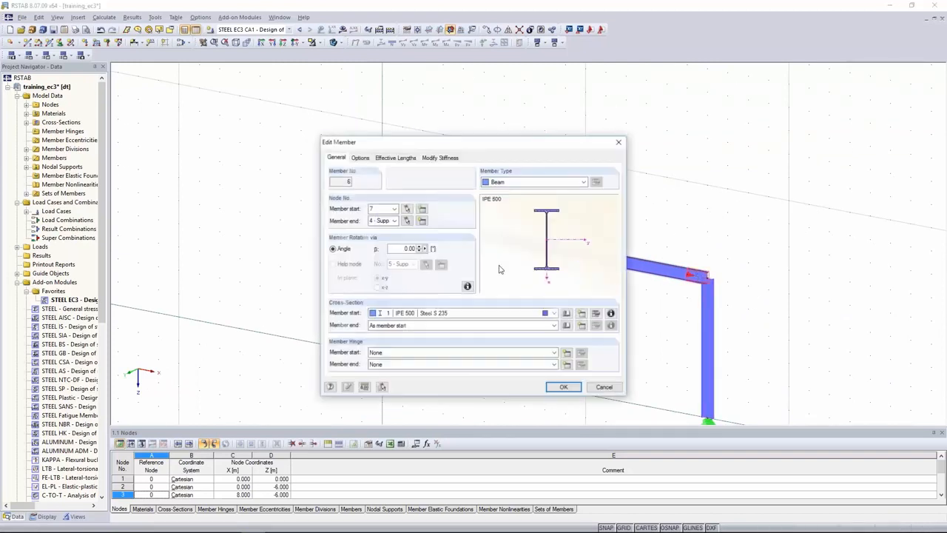
click(423, 326)
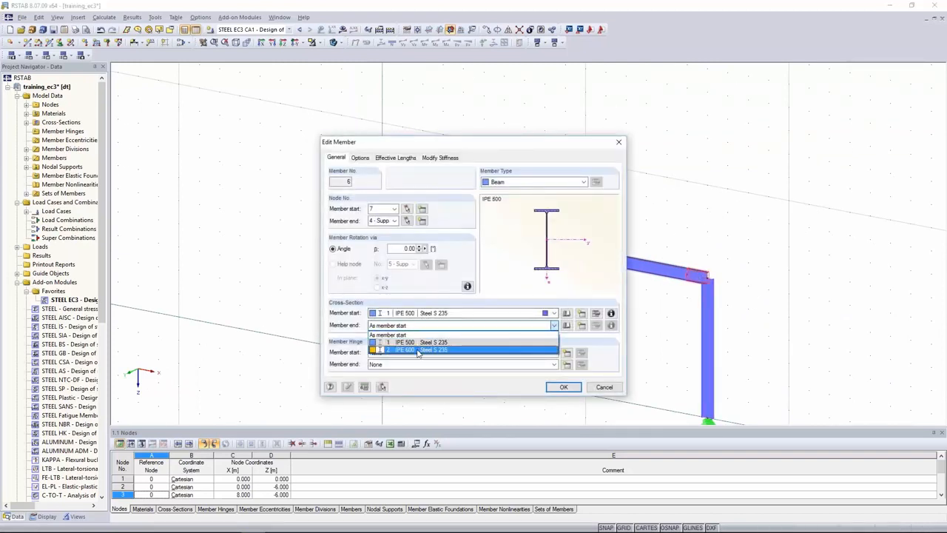
click(418, 349)
click(563, 388)
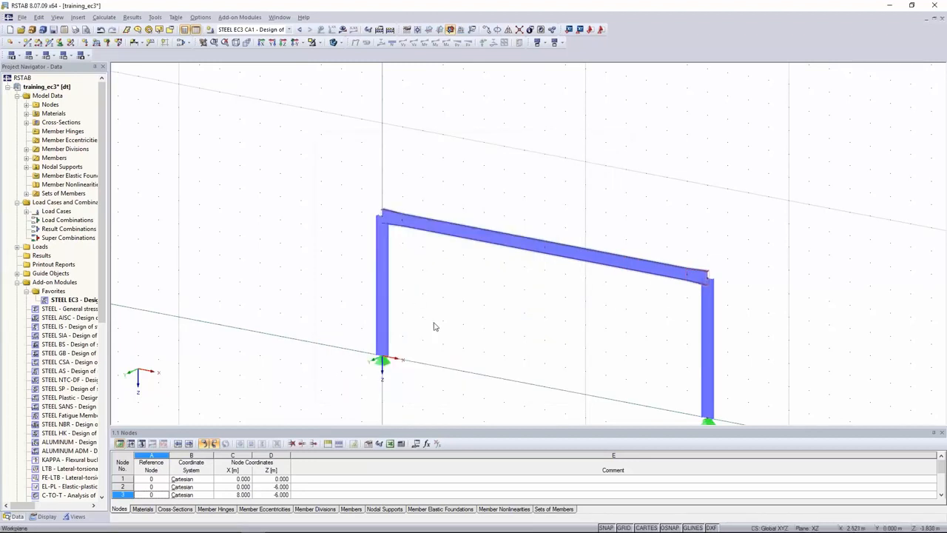
In the STEEL EC3 stability details, set the analysis method for sets of members to 6.3.4 (General Method).
double_click(68, 299)
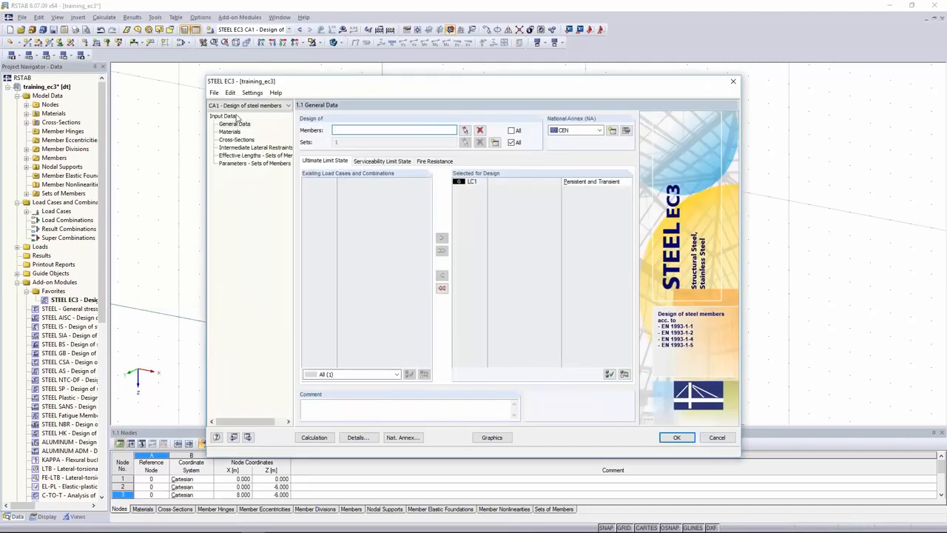
click(369, 440)
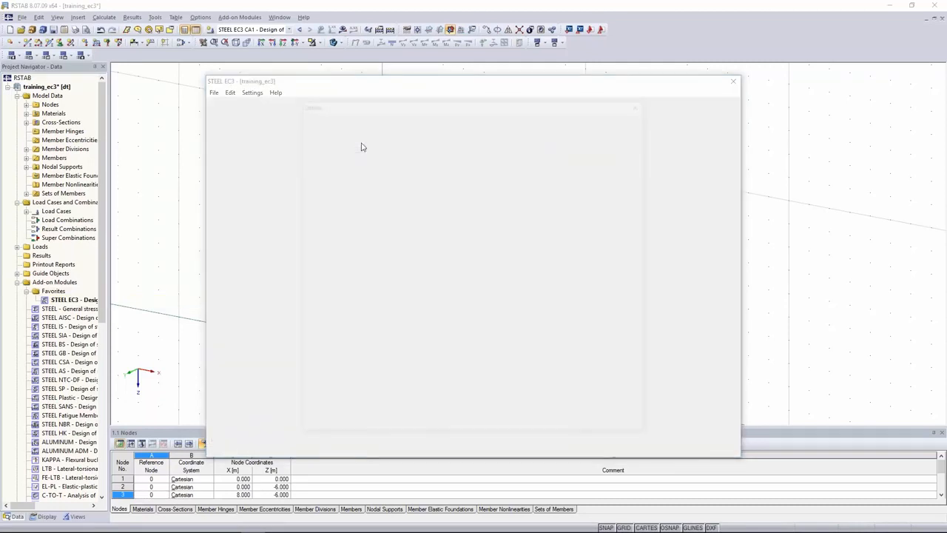
click(370, 118)
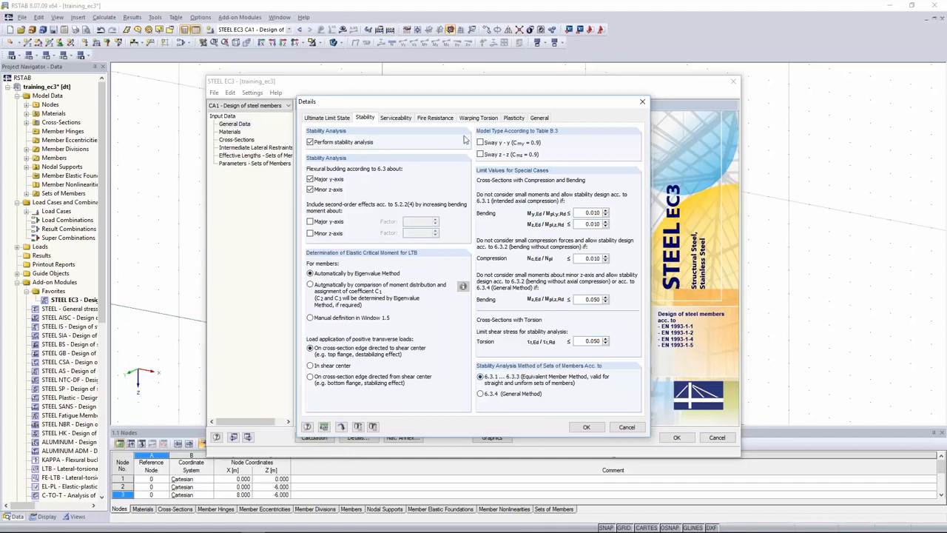
click(499, 396)
click(586, 428)
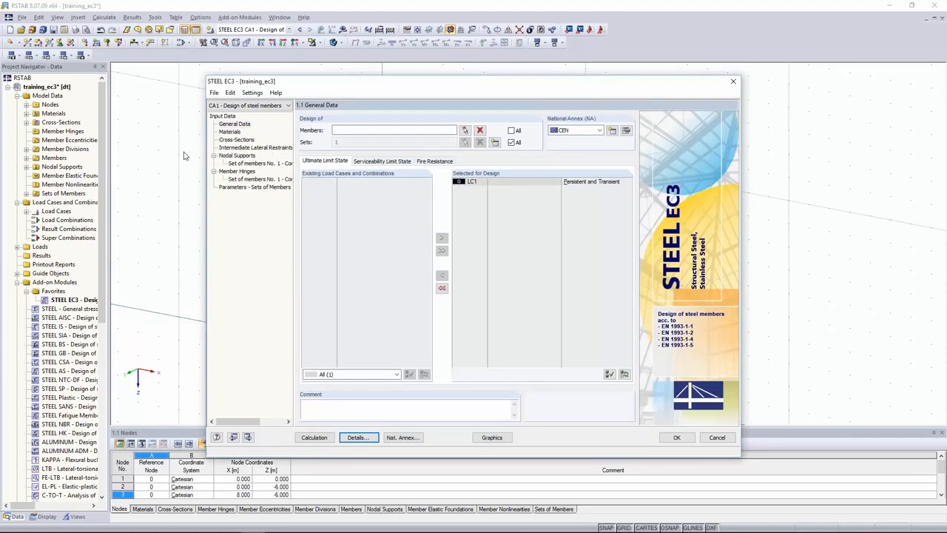
Display only the set of members in its nodal supports and examine the lateral, rotational and warping restraints at nodes 2 and 4.
click(227, 162)
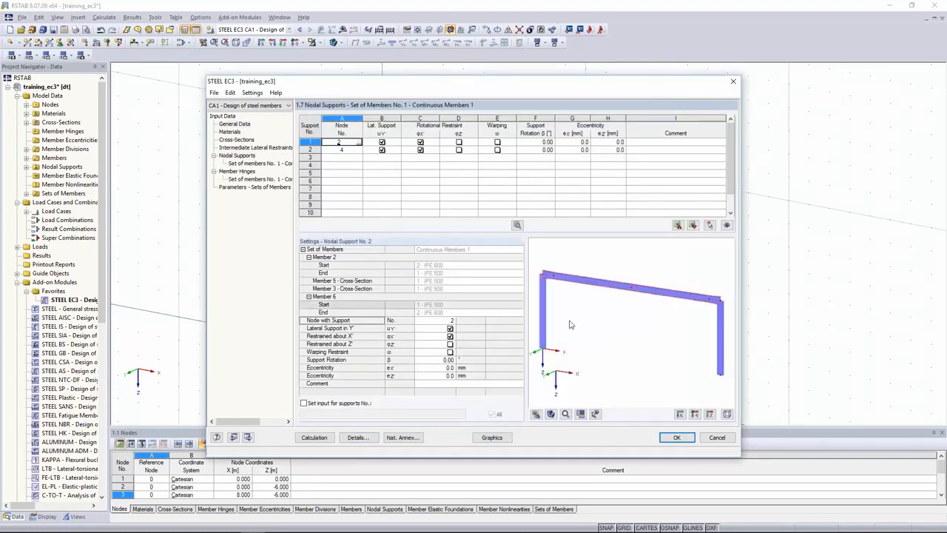
click(595, 414)
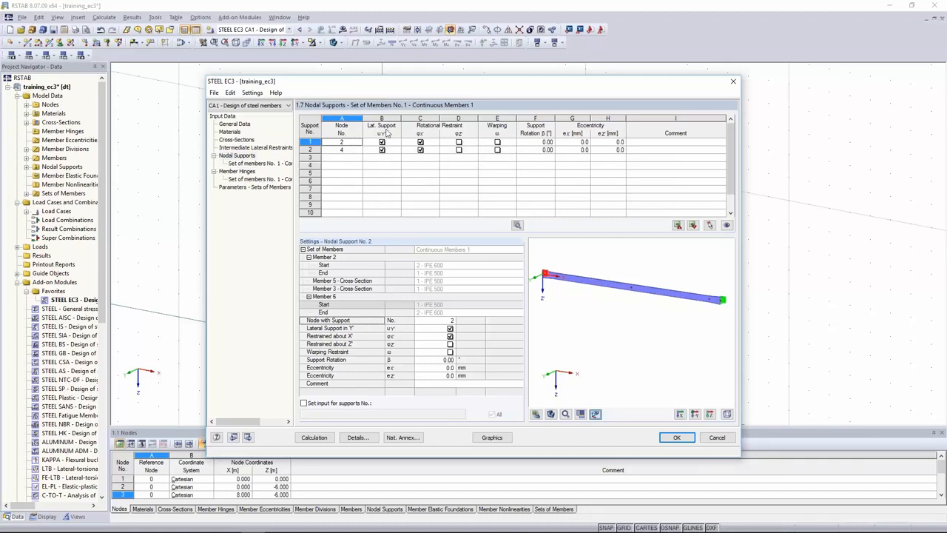
scroll(536, 278, up, 5)
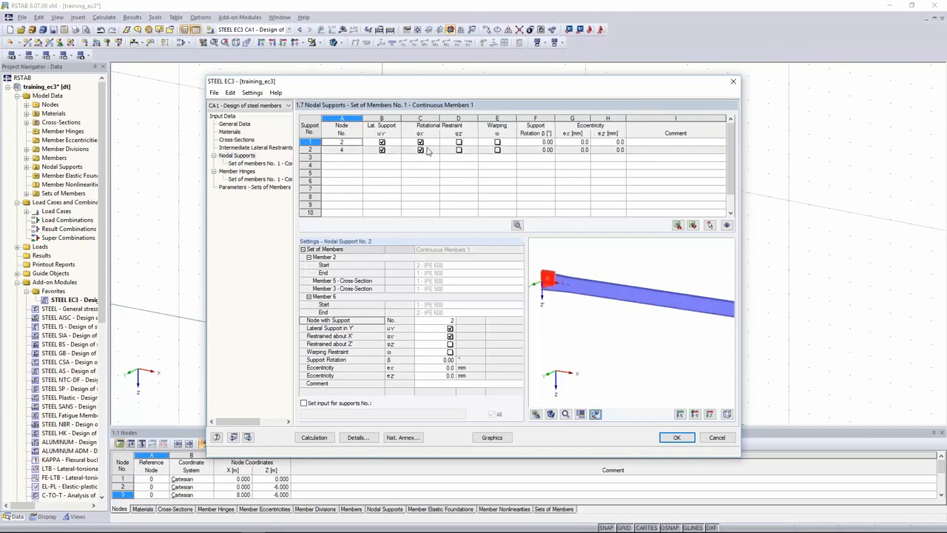
drag(390, 143, 446, 152)
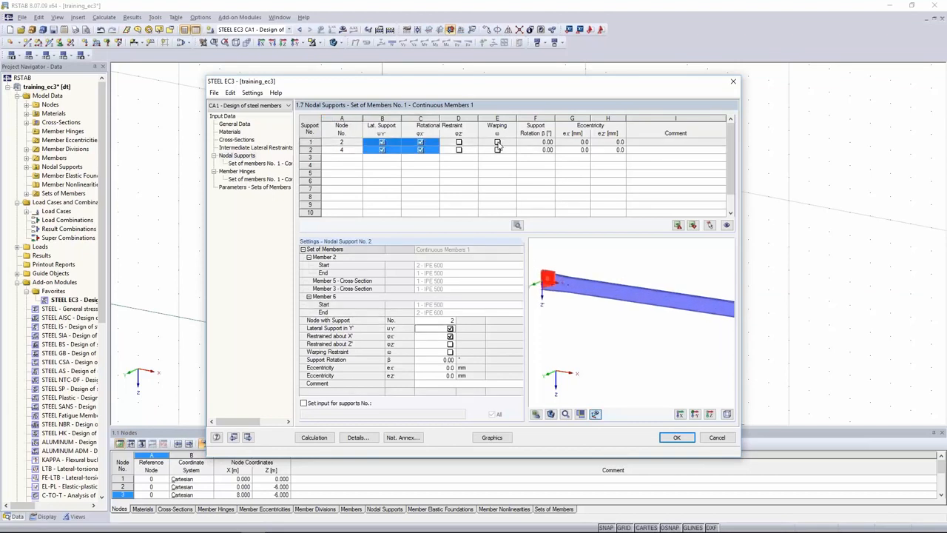
drag(509, 145, 396, 152)
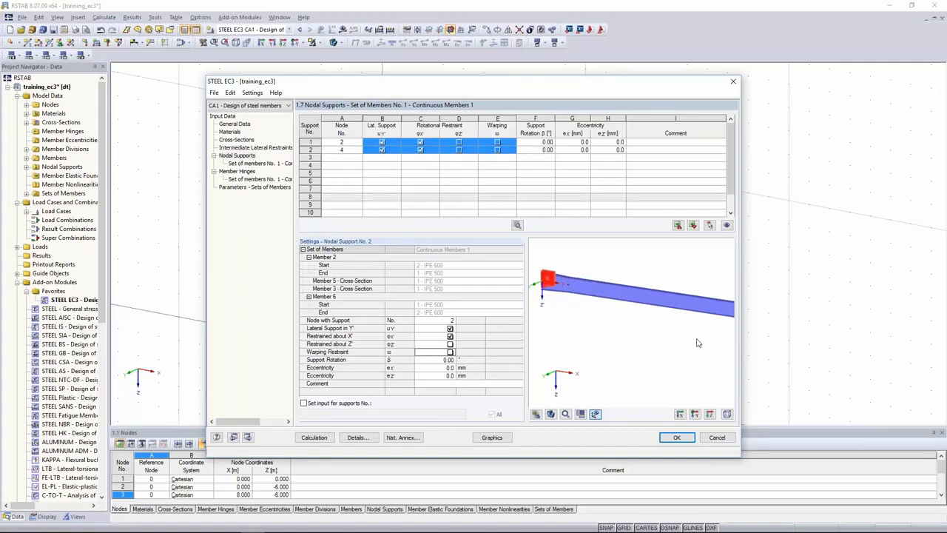
click(395, 139)
drag(395, 146, 427, 150)
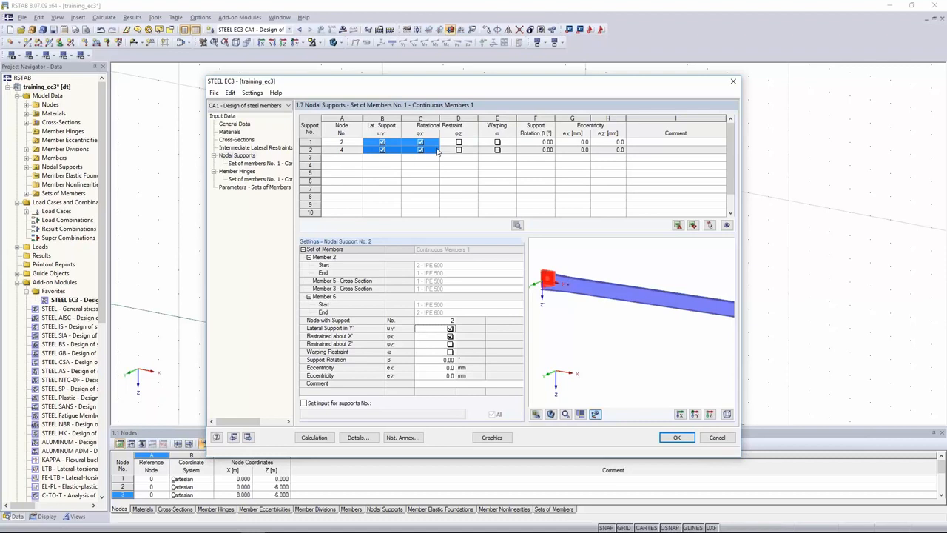
Compare the whole-frame view with the isolated set of members and inspect the support at node 2 up close.
click(597, 417)
scroll(599, 345, down, 4)
middle_drag(627, 357, 609, 313)
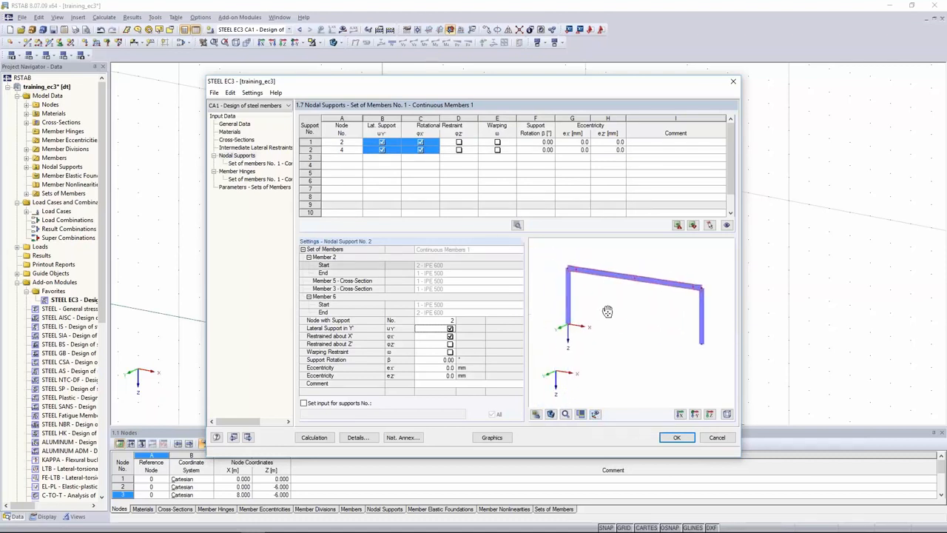
click(596, 416)
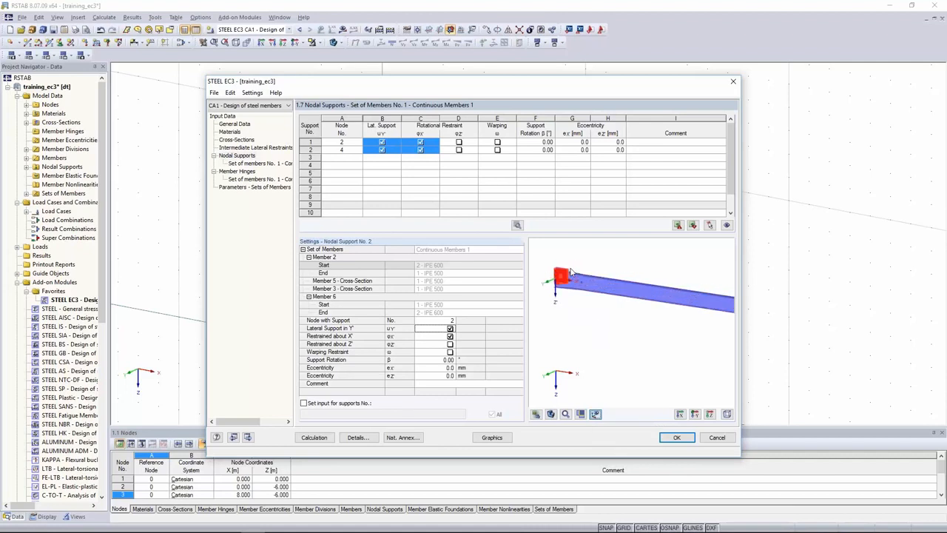
ctrl+middle_drag(635, 281, 592, 294)
scroll(586, 261, up, 3)
scroll(595, 260, down, 1)
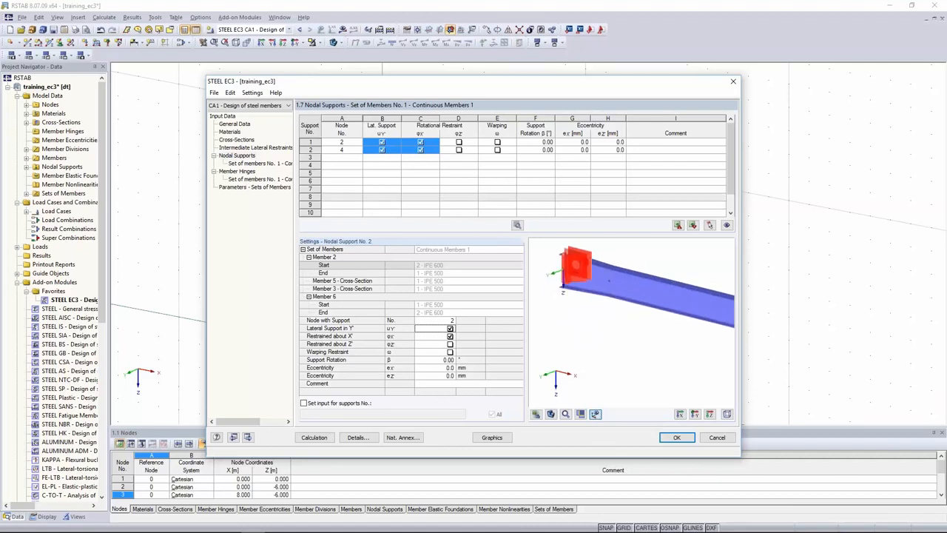
Select the lateral support entry of node 4 and inspect that support at the beam's end in the model graphic.
click(396, 151)
scroll(627, 361, down, 2)
middle_drag(655, 362, 584, 312)
scroll(590, 313, down, 3)
middle_drag(665, 330, 618, 309)
scroll(691, 291, up, 2)
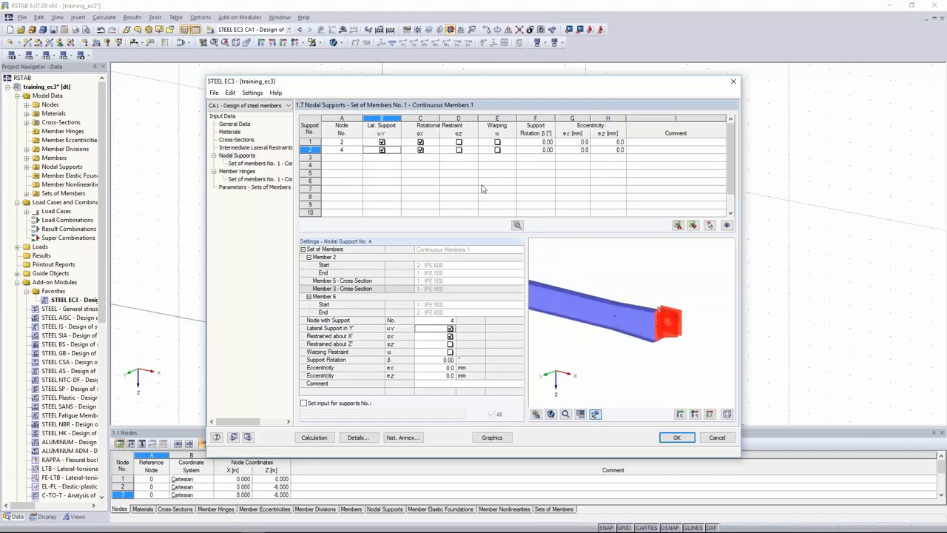
Check the lateral supports of nodes 2 and 4, and run the design calculation for the set of members.
click(384, 142)
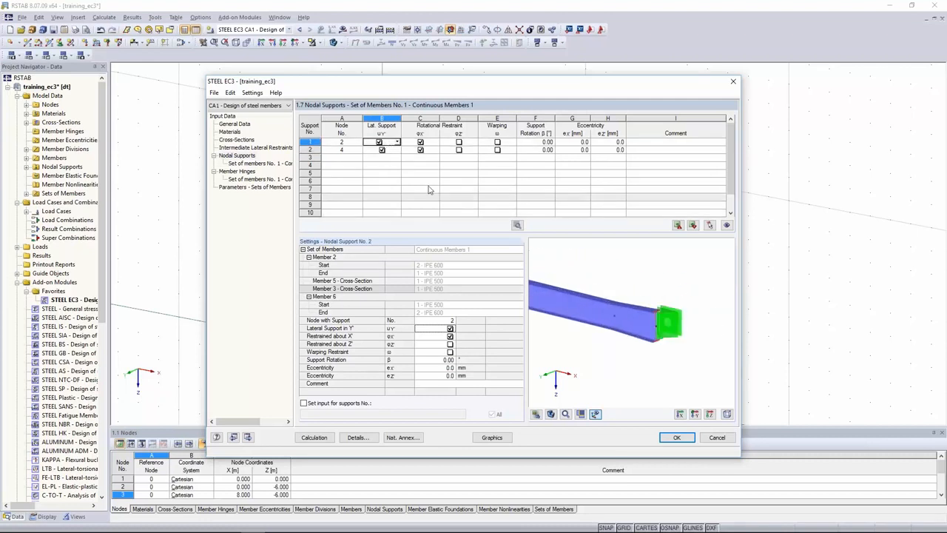
key(Down)
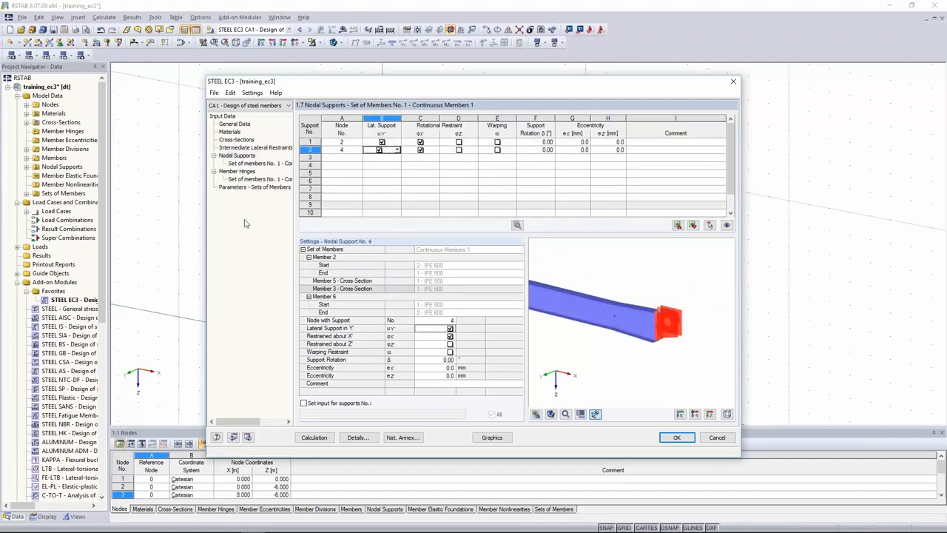
click(322, 438)
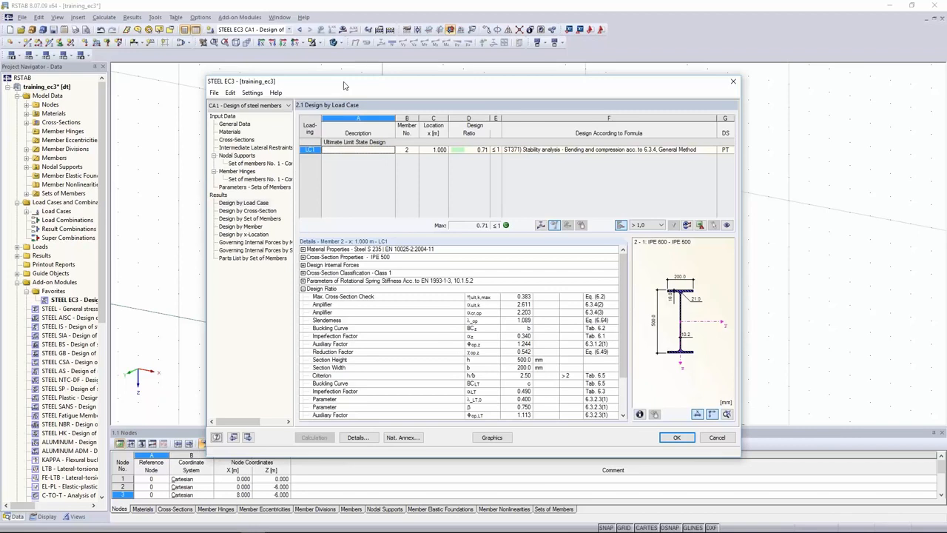
Review the LC1 stability check according to the 6.3.4 General Method and view its mode shape.
drag(343, 86, 376, 74)
click(548, 157)
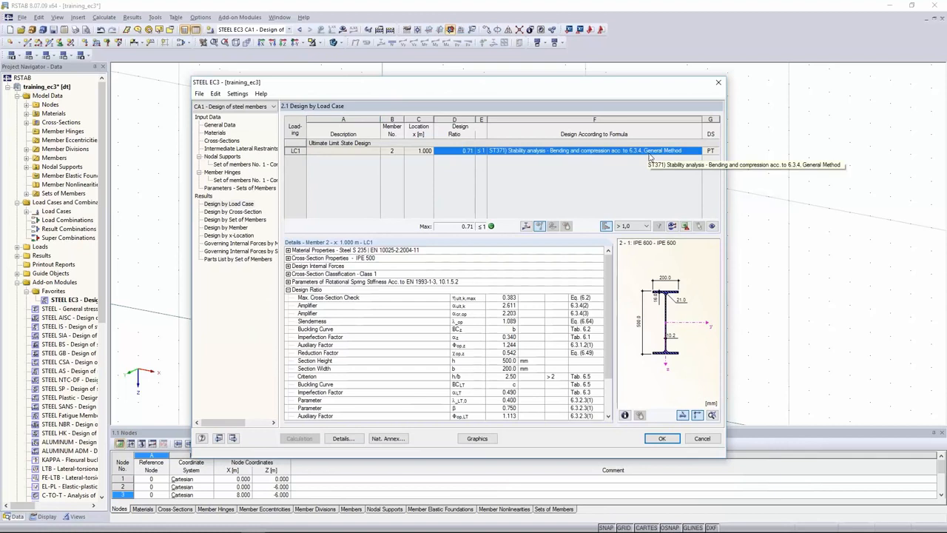
drag(611, 270, 612, 299)
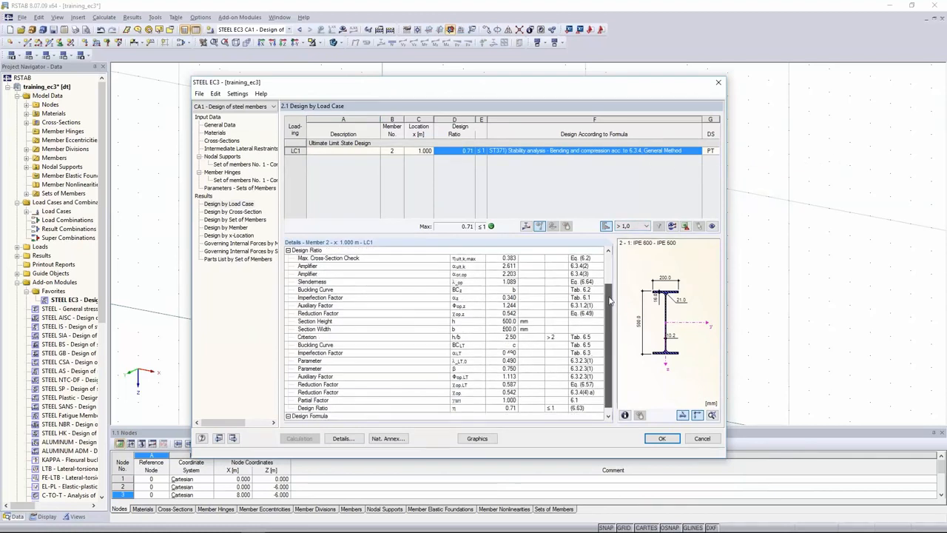
click(526, 226)
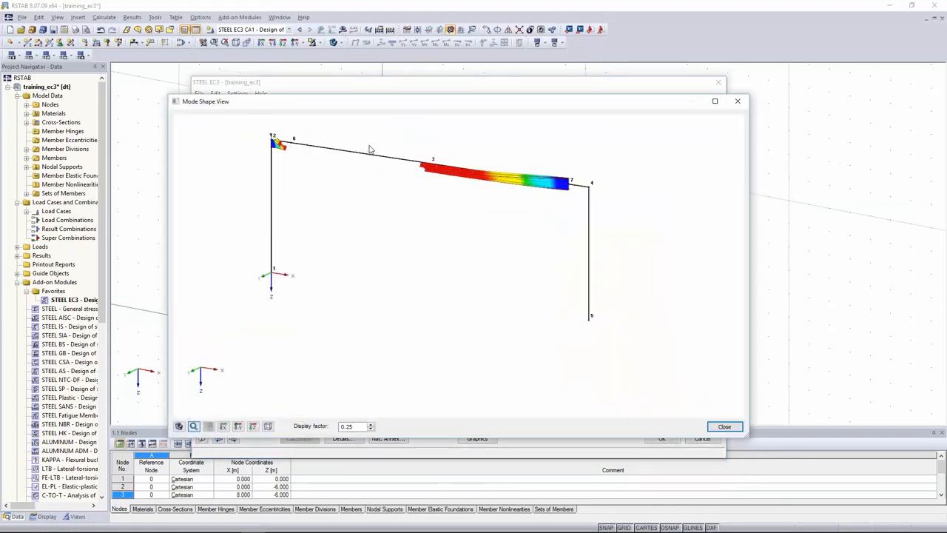
click(729, 428)
Examine the maximum cross-section check, amplifiers and reduction factors in the design ratio details of member 2.
scroll(533, 279, up, 5)
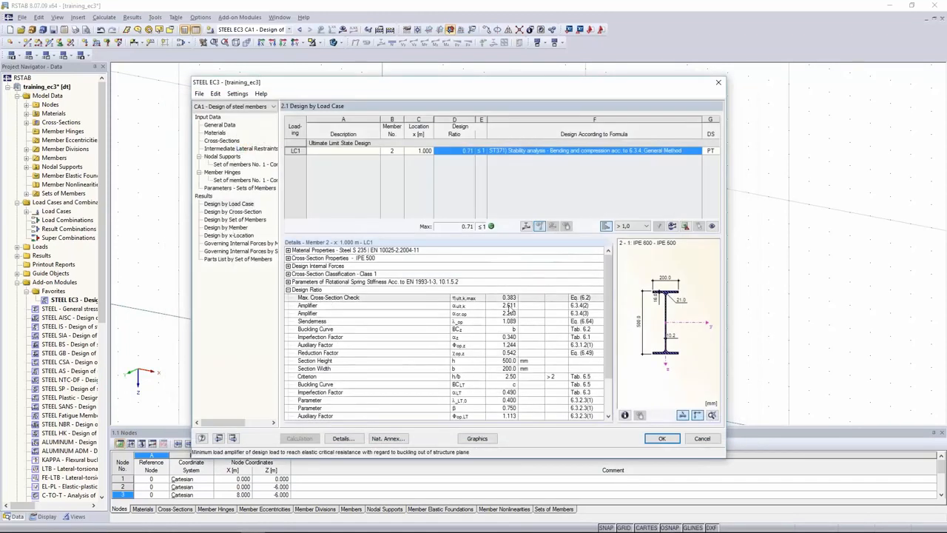
drag(509, 298, 509, 384)
click(510, 299)
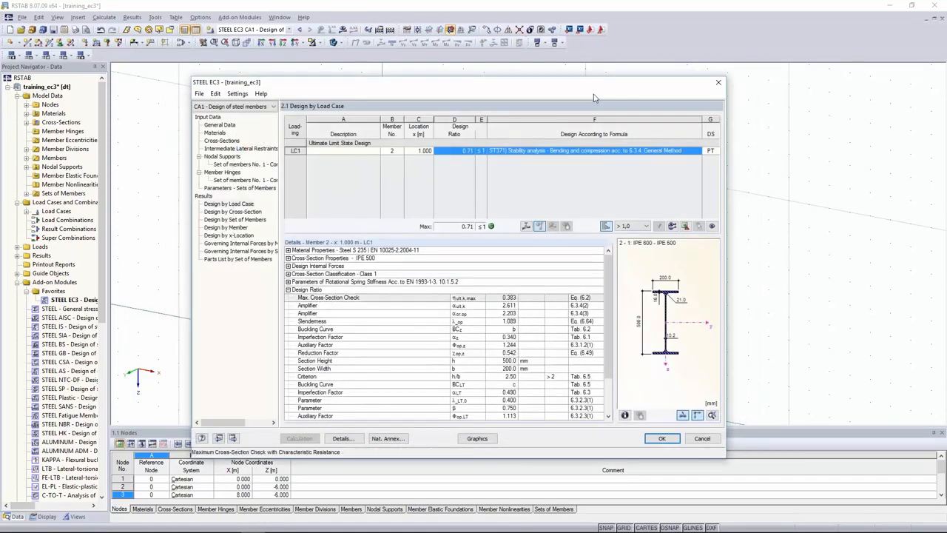
drag(592, 97, 589, 274)
drag(665, 262, 667, 115)
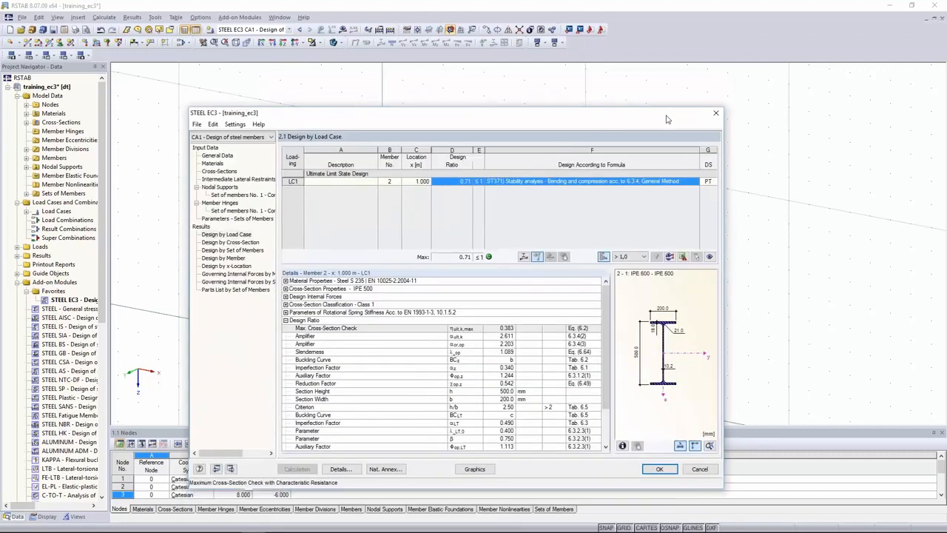
Close STEEL EC3 with its settings kept and display load case LC1 on the frame in RSTAB.
click(657, 472)
scroll(542, 280, down, 2)
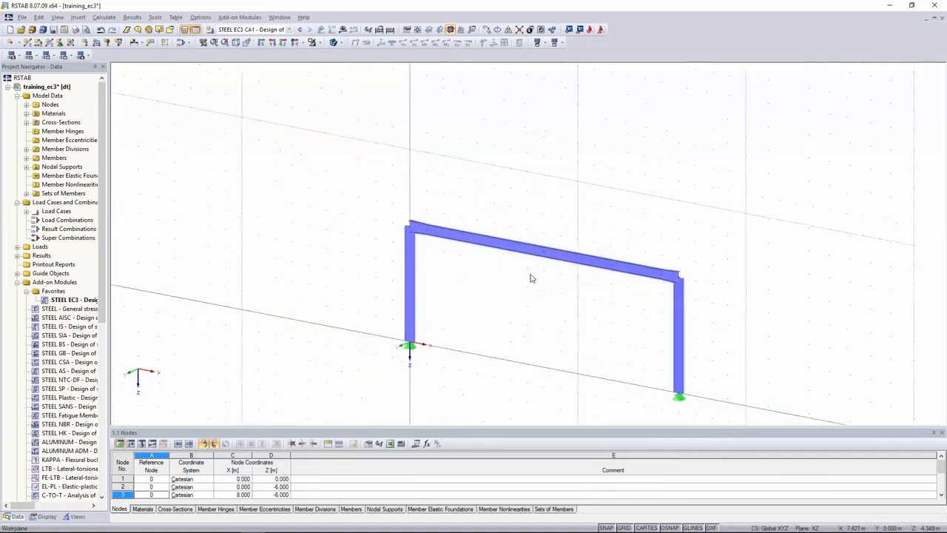
click(289, 30)
click(333, 42)
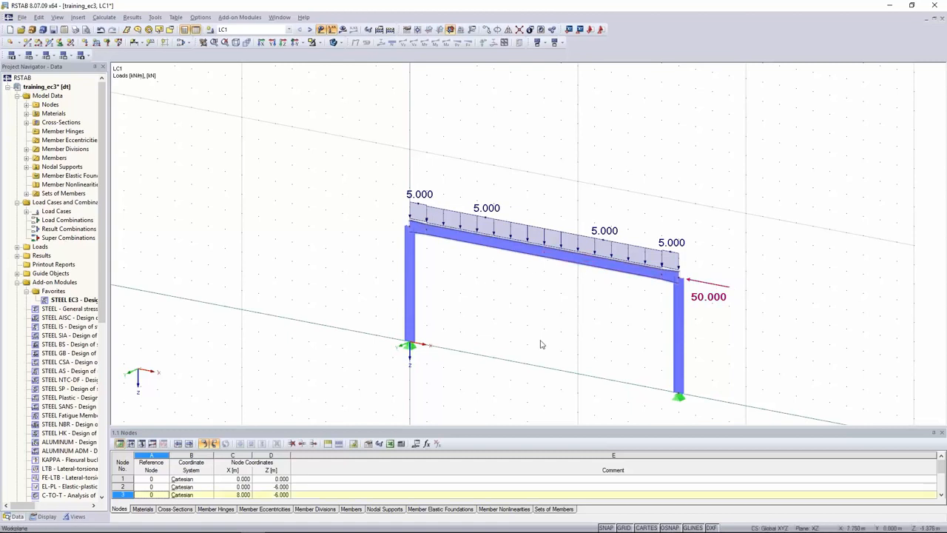
Change the type of model to 3D in the general data of training_ec3.
right_click(65, 90)
click(82, 97)
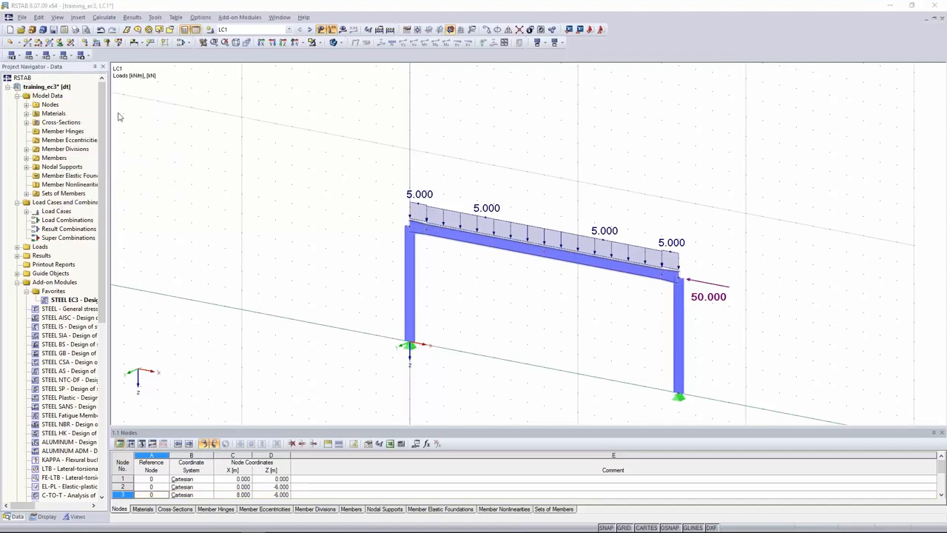
click(340, 292)
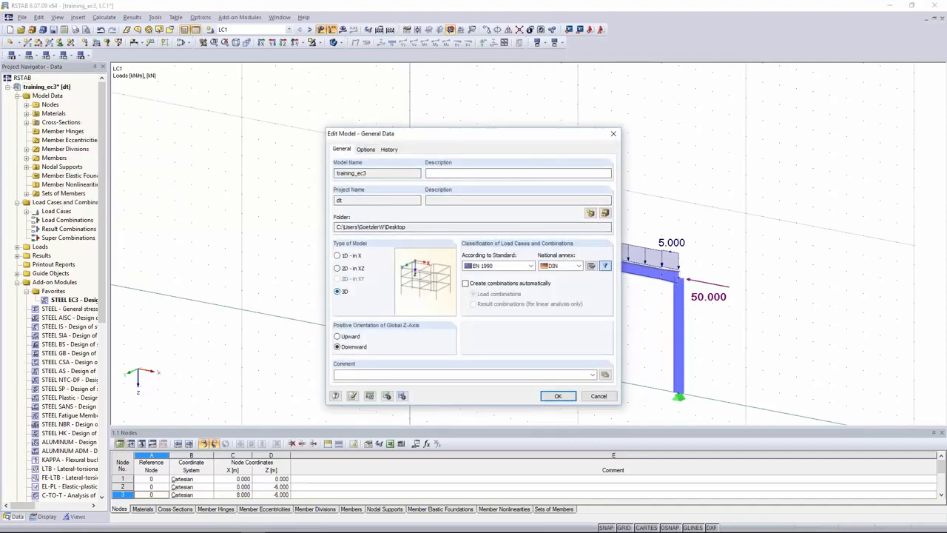
click(555, 396)
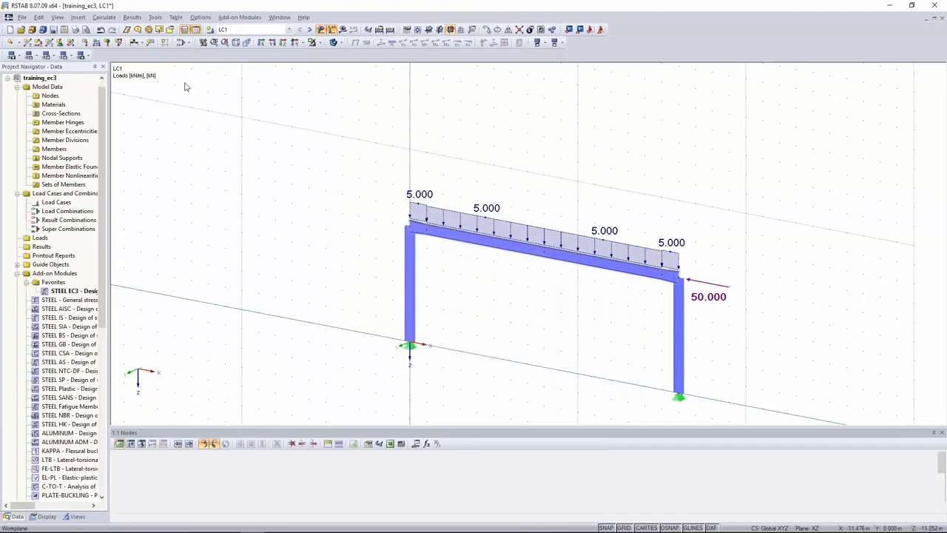
Create a nodal support fixed only against displacement in Y and assign it to both frame corner nodes at the beam's ends.
click(60, 42)
click(461, 197)
click(460, 196)
click(474, 196)
click(337, 274)
click(337, 297)
click(337, 345)
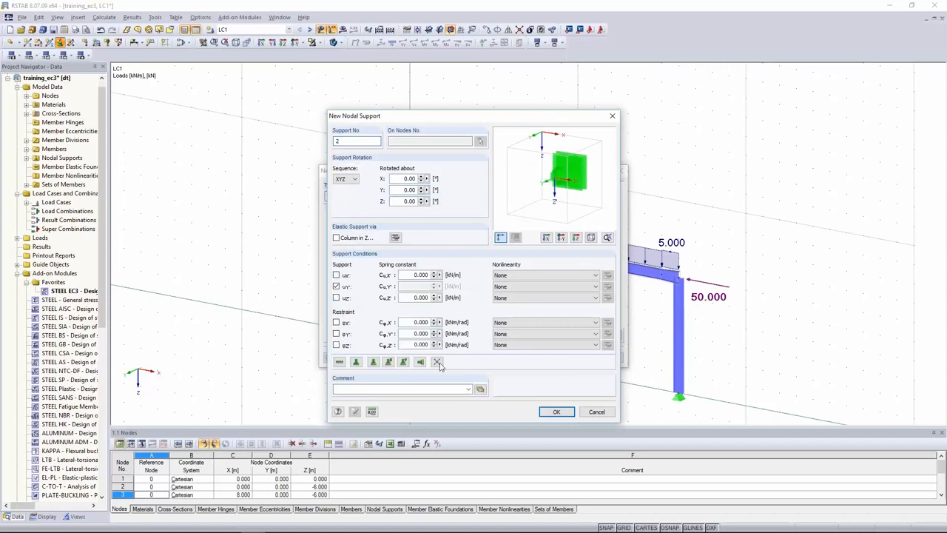
click(557, 412)
key(Return)
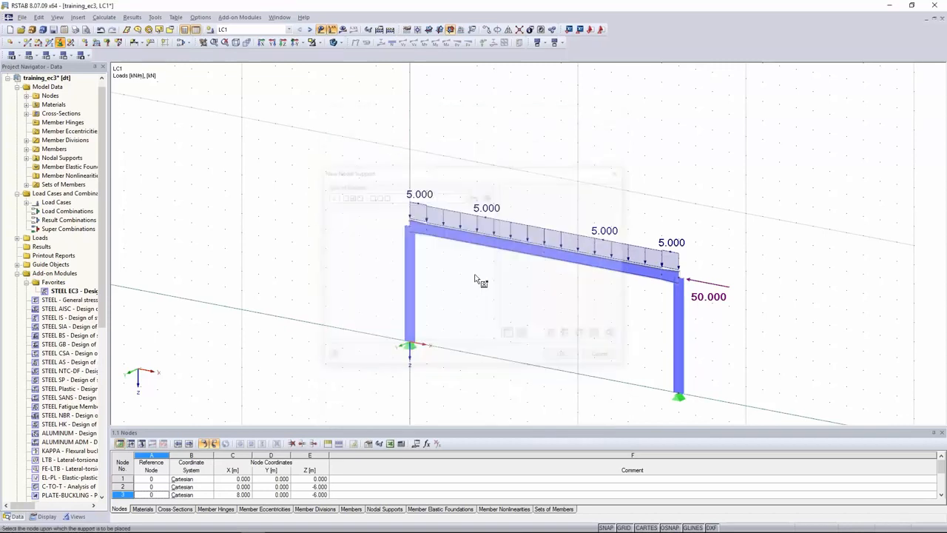
drag(364, 188, 416, 239)
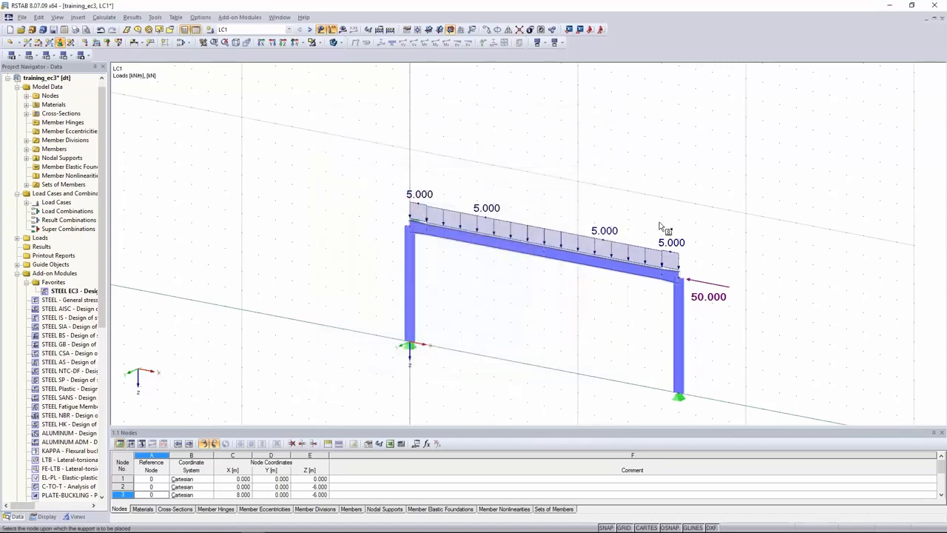
drag(672, 237, 713, 314)
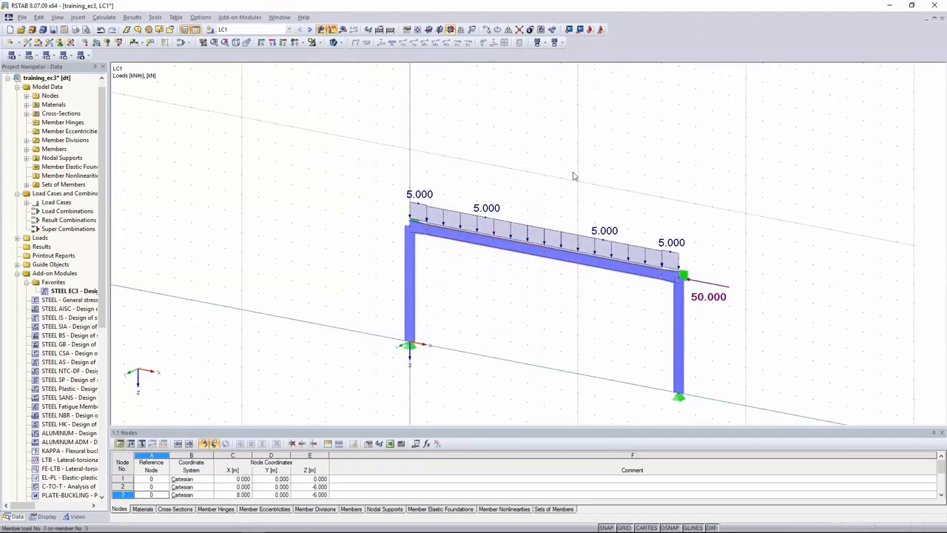
Apply a nodal load with a PY force of 10 kN to the beam's middle node in LC1.
click(85, 43)
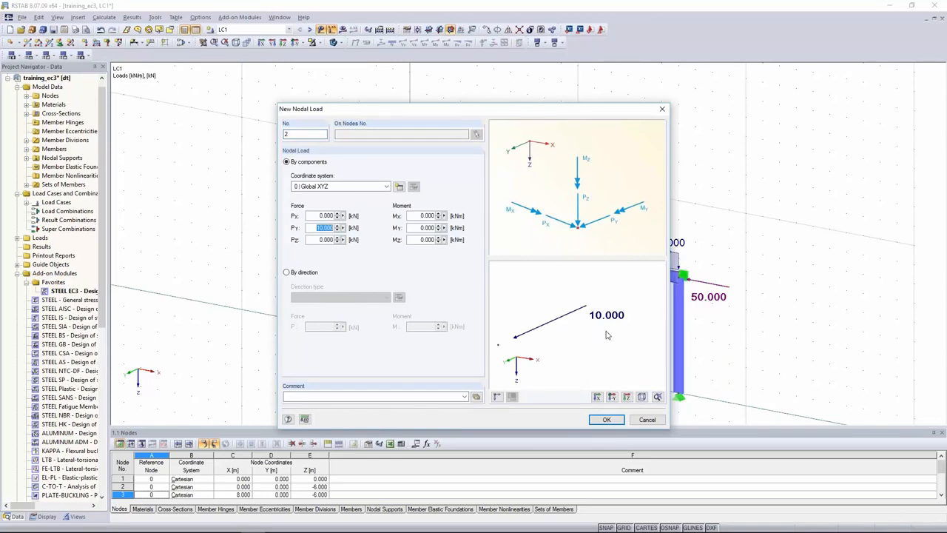
click(608, 419)
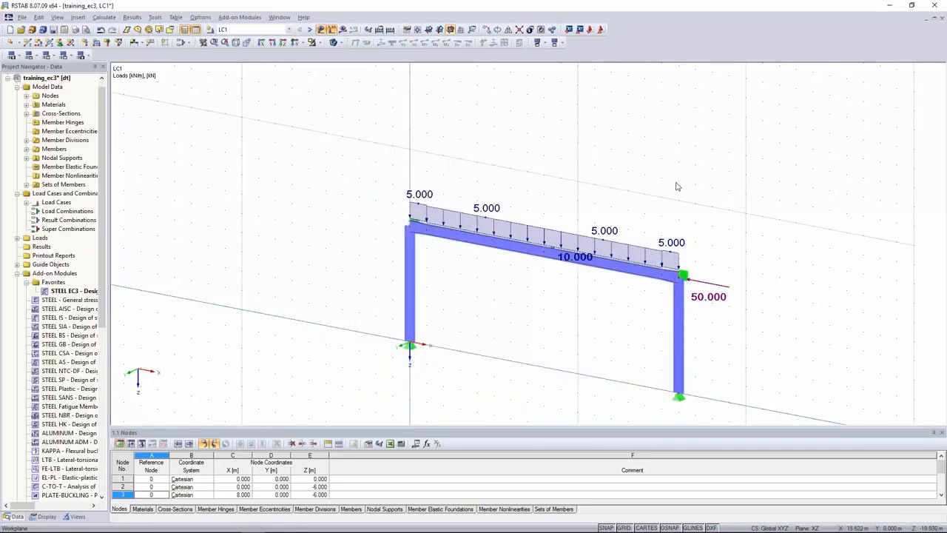
ctrl+middle_drag(651, 207, 510, 205)
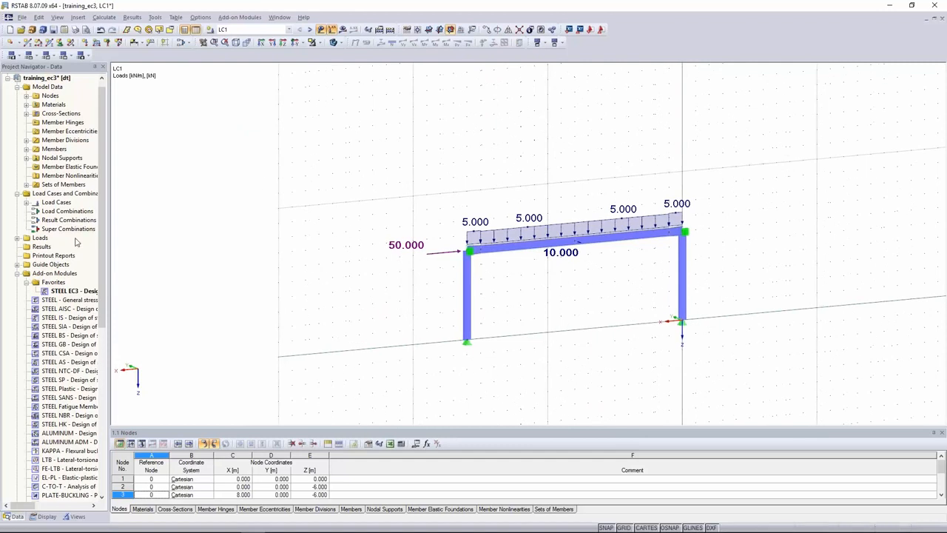
Reopen the STEEL EC3 module and recalculate the design of the set of members with the lateral load.
double_click(70, 291)
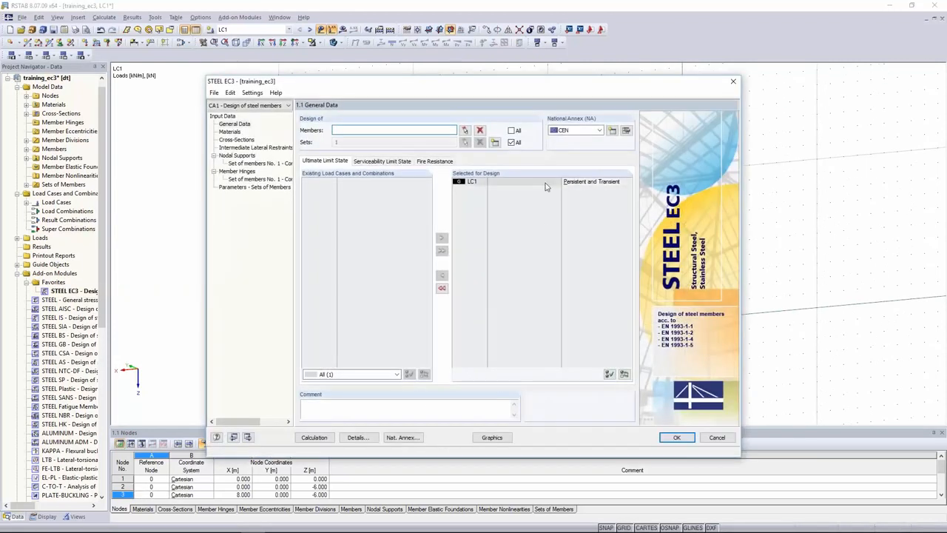
click(255, 163)
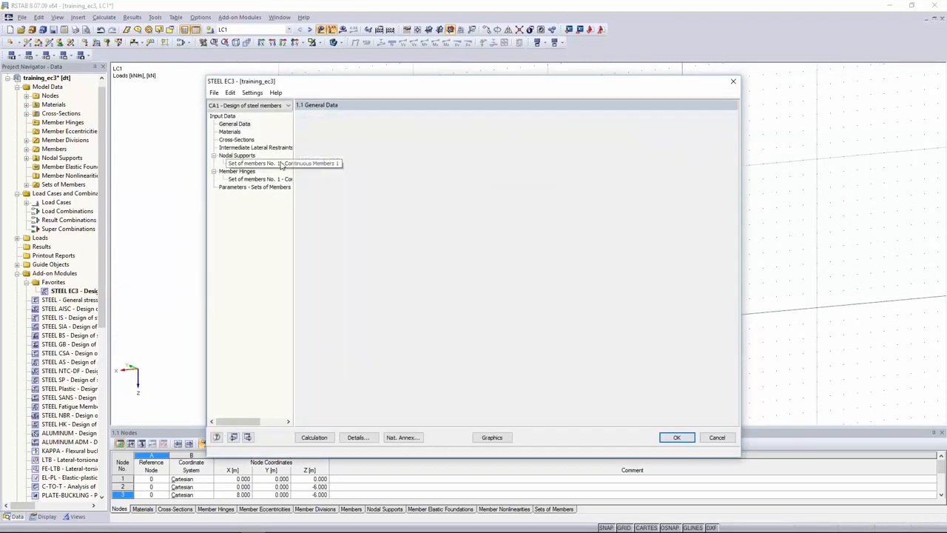
click(314, 438)
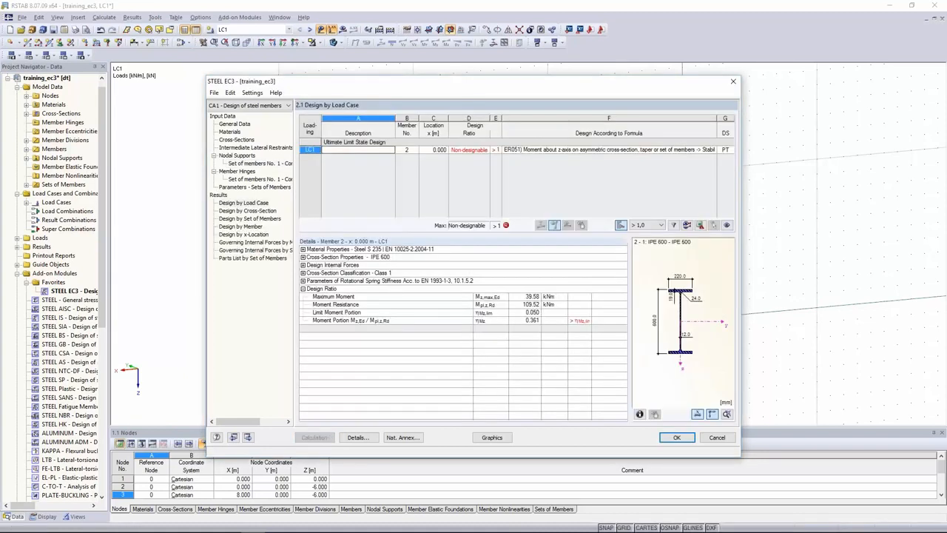
Read the LC1 design result and check the limit values for special cases in the stability details.
click(524, 150)
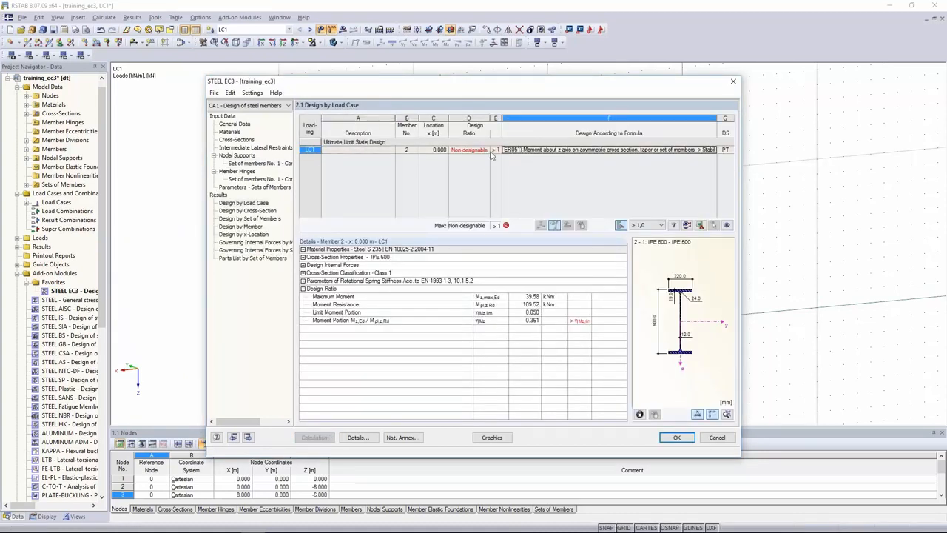
drag(481, 151, 513, 151)
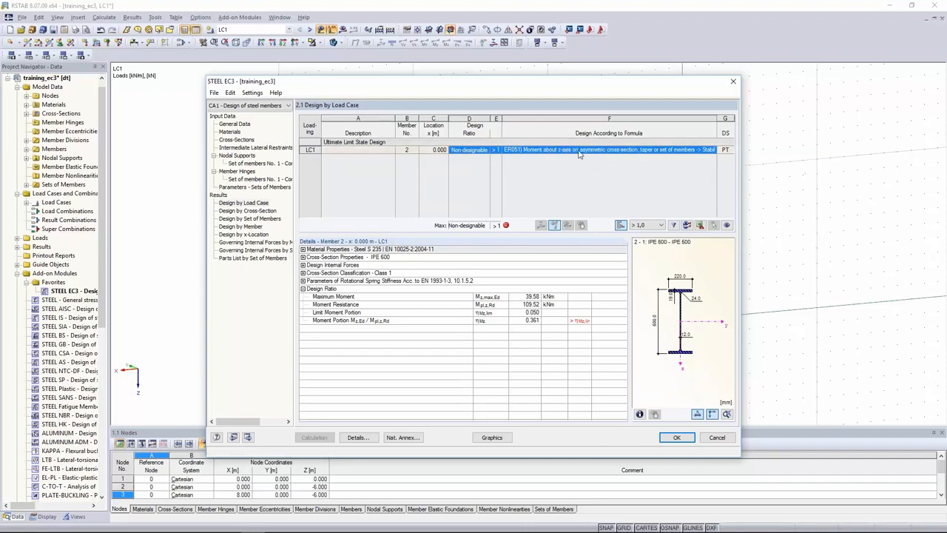
click(358, 438)
click(364, 117)
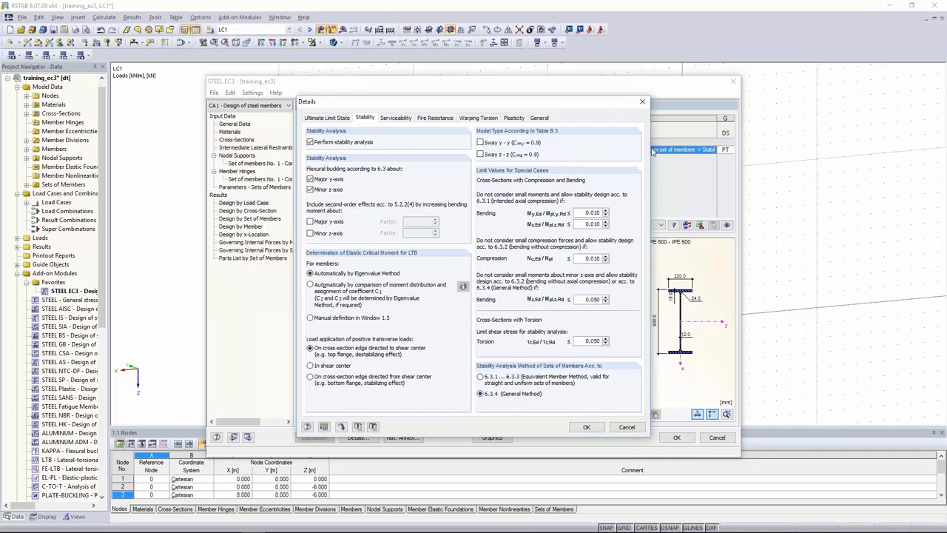
drag(594, 109, 501, 175)
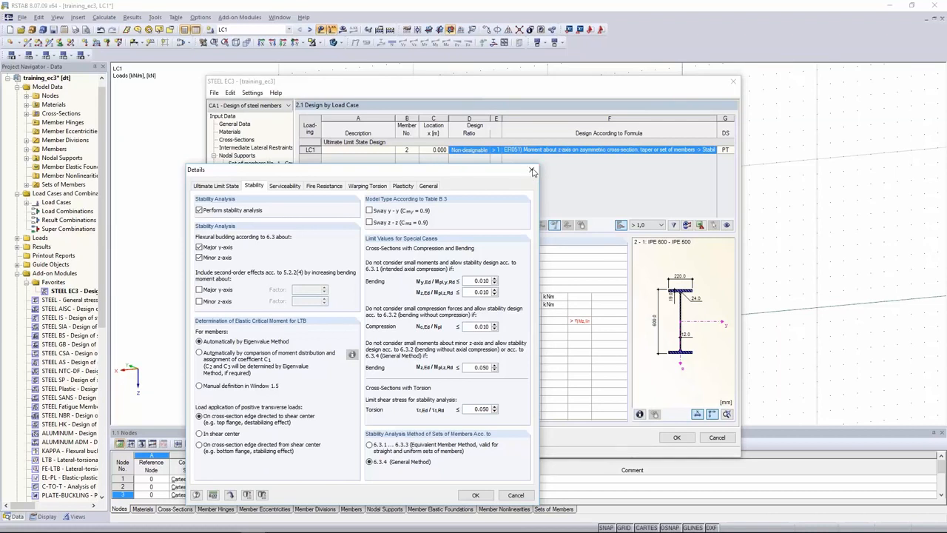
click(533, 171)
Inspect the moment resistance and the moment portion Mz,Ed / Mpl,z,Rd in the design ratio details of member 2.
click(474, 151)
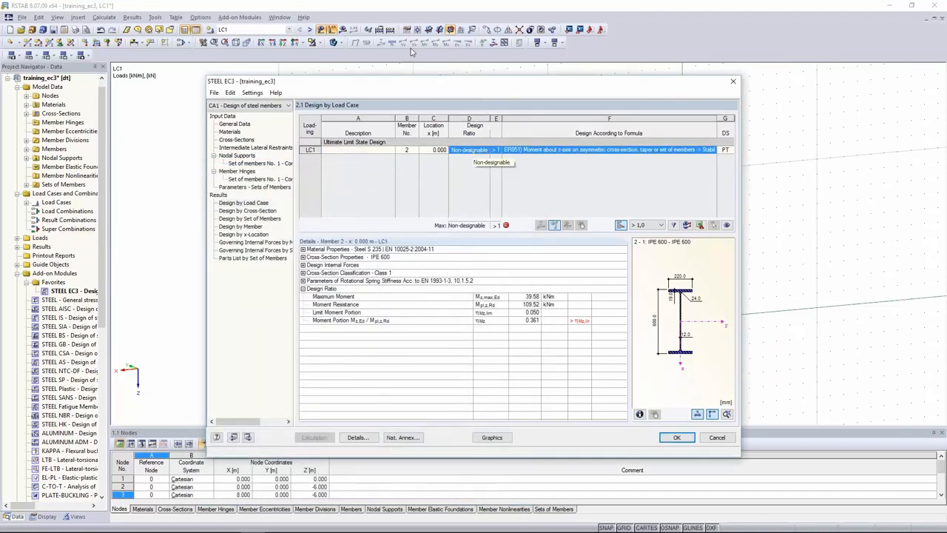
drag(423, 84, 432, 111)
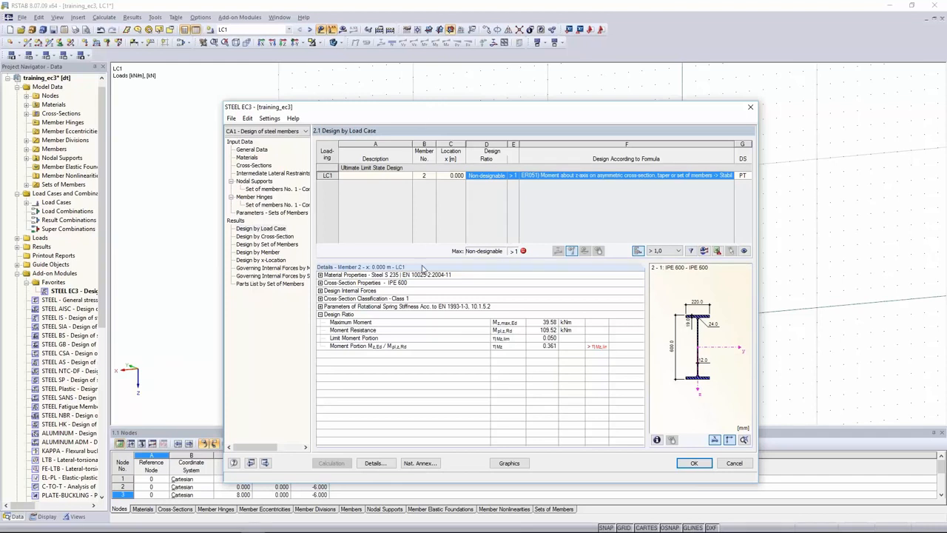
click(550, 349)
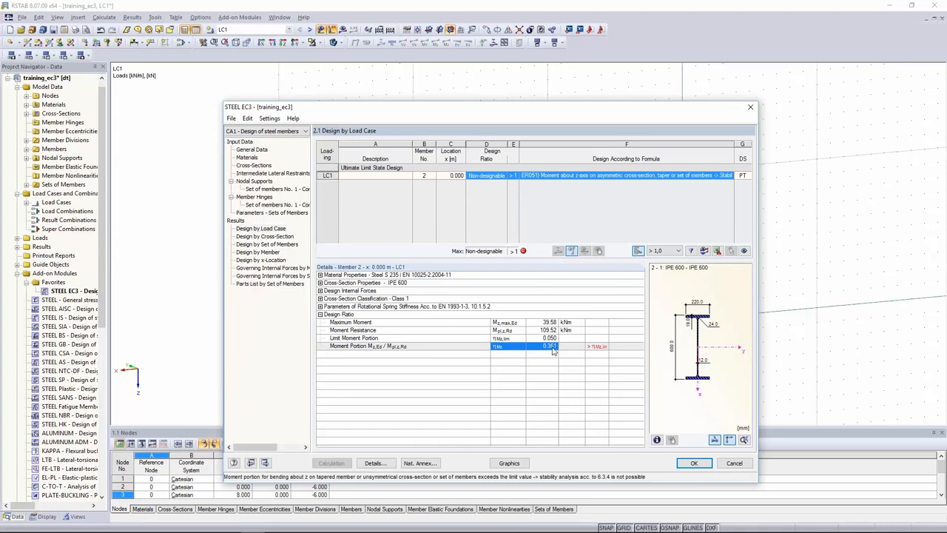
click(508, 331)
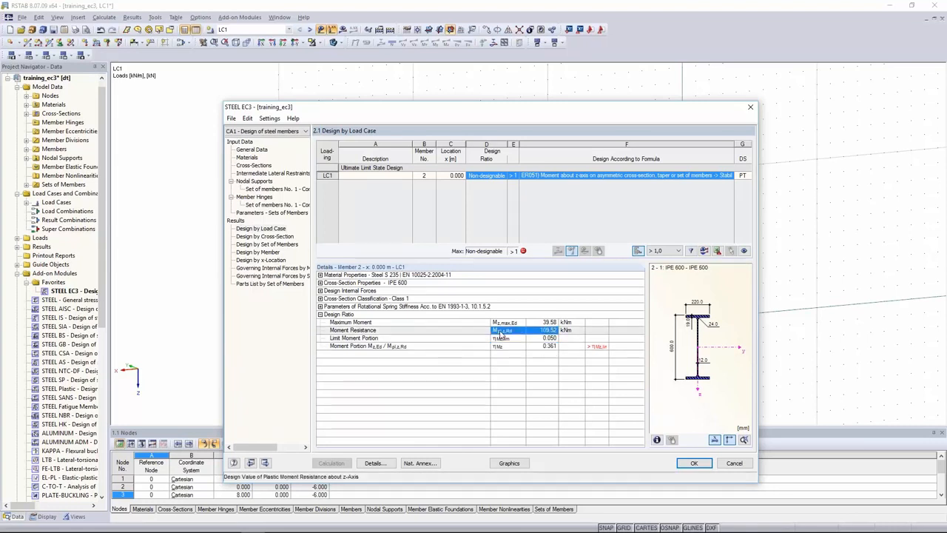
Change the Mz,Ed / Mpl,z,Rd limit for ignoring small minor-axis moments under 6.3.2 and 6.3.4 in the stability details.
click(375, 462)
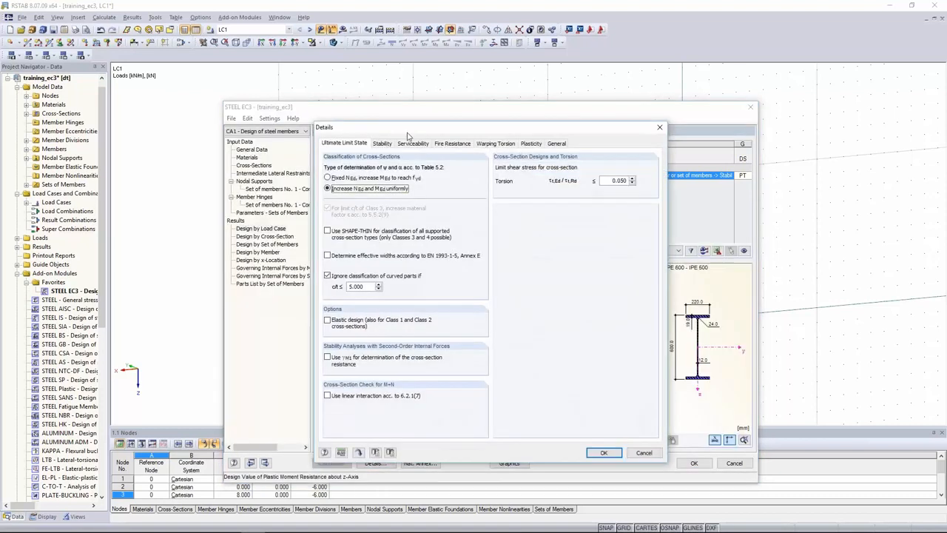
click(382, 144)
drag(601, 368, 622, 369)
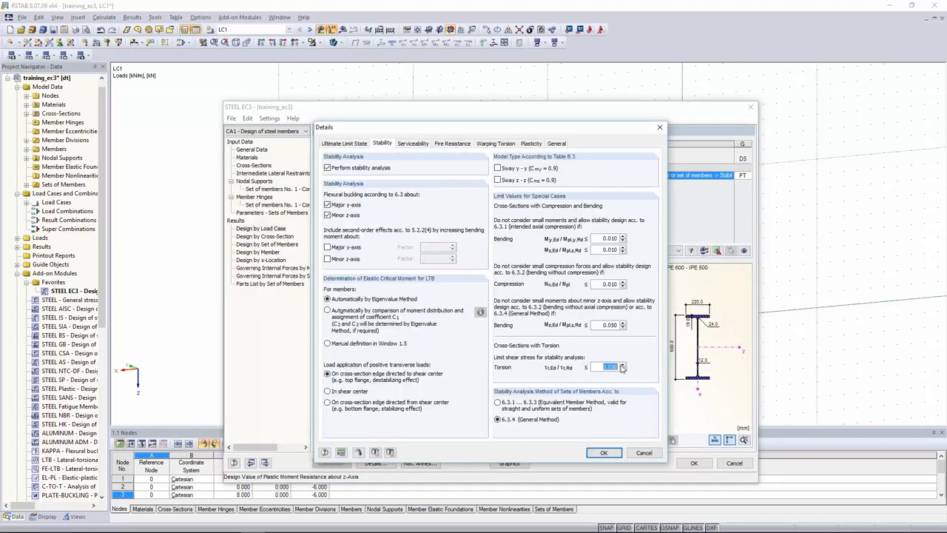
drag(602, 325, 637, 324)
key(BackSpace)
key(Return)
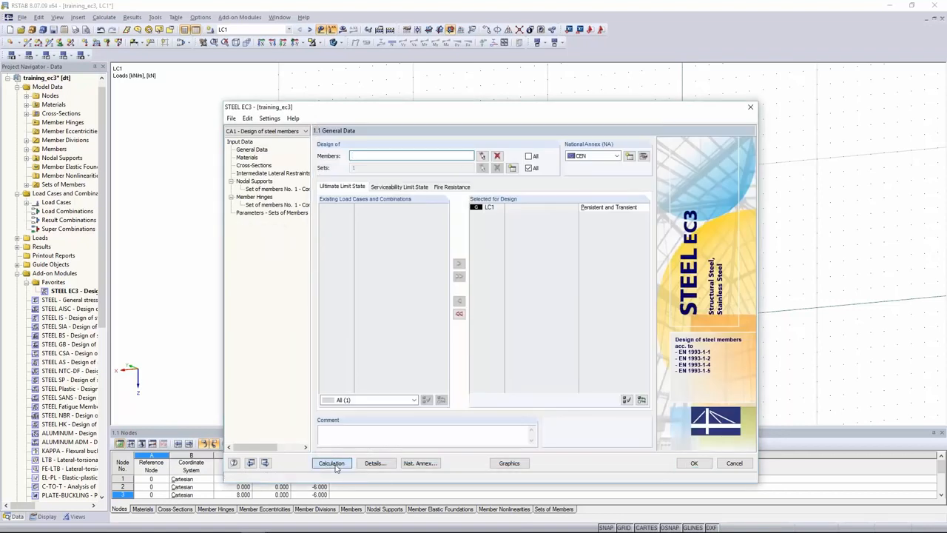
Recalculate the design and compare the limit moment portion with Mz,Ed / Mpl,z,Rd for member 2.
click(332, 463)
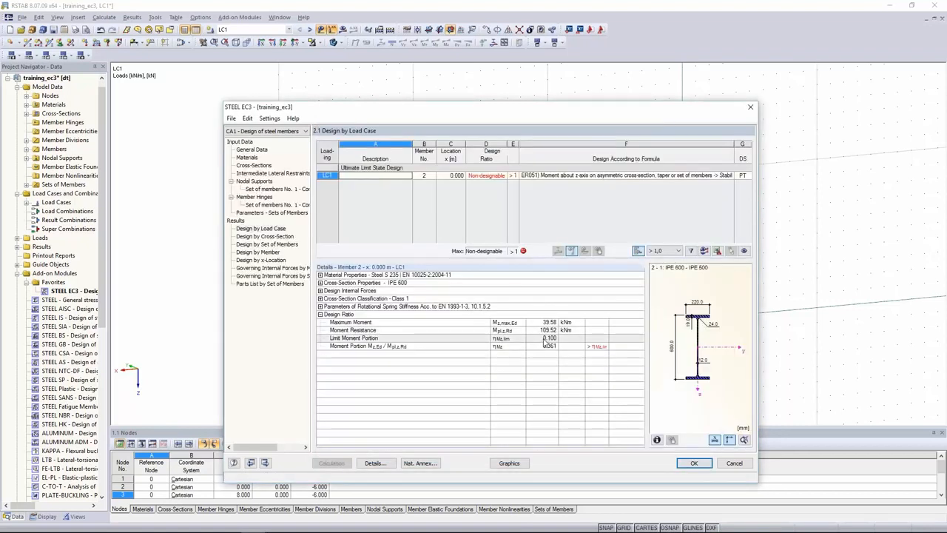
click(523, 347)
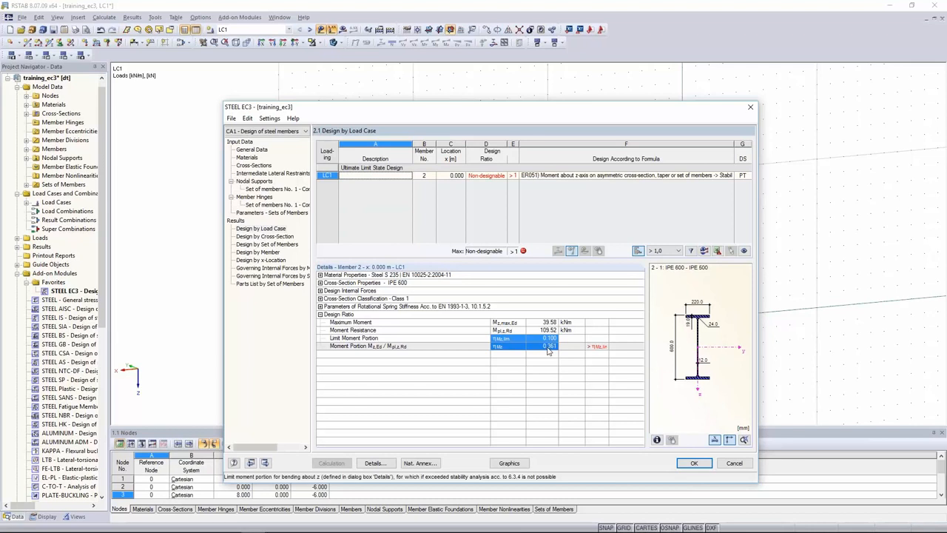
click(546, 350)
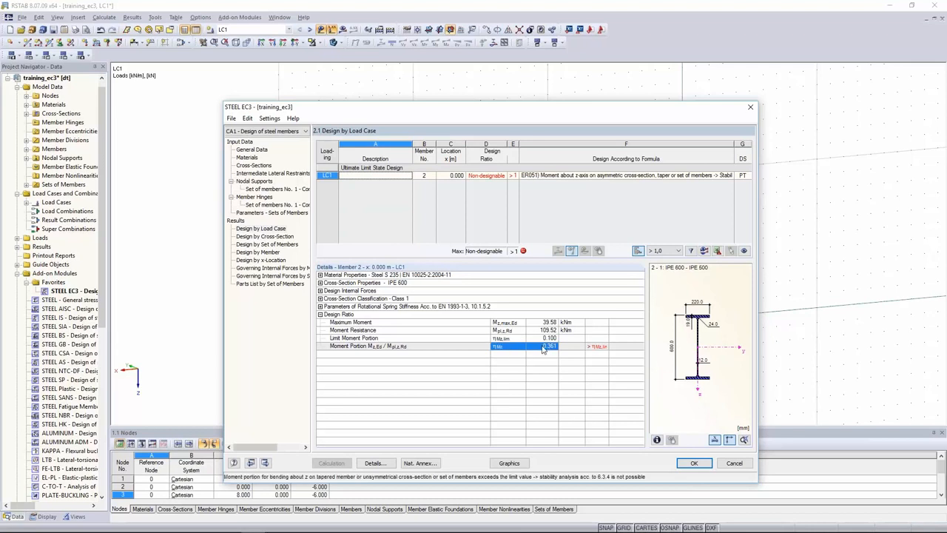
Enable the warping analysis with 7 degrees of freedom for sets of members in the details, using second-order analysis.
click(374, 463)
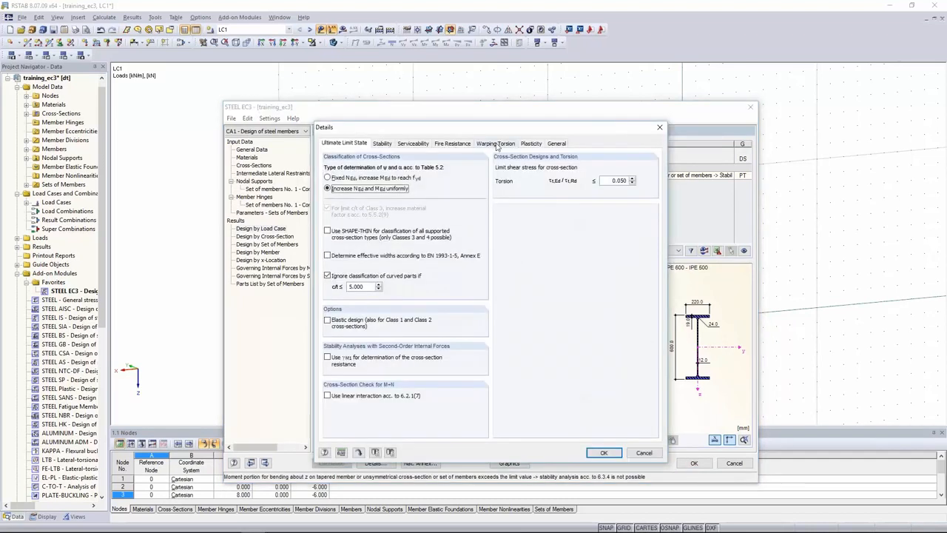
click(496, 145)
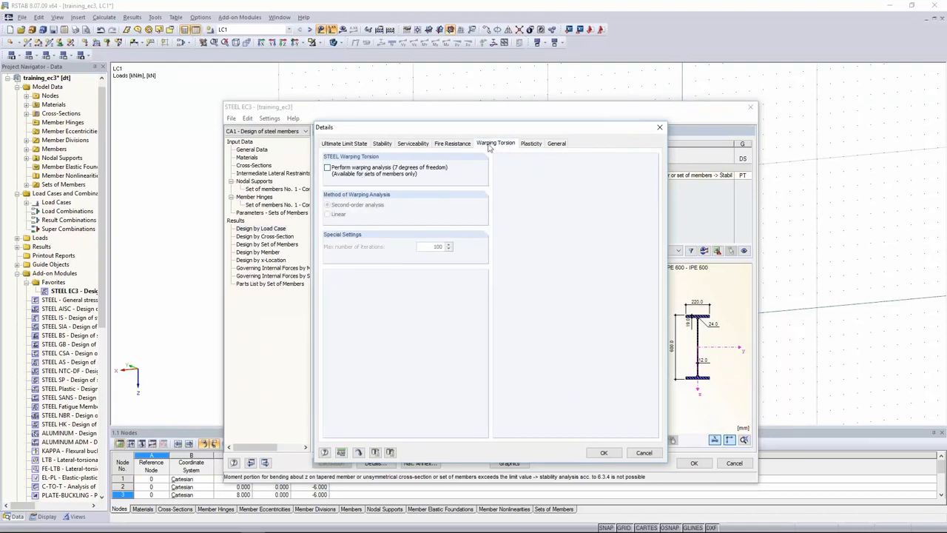
click(360, 174)
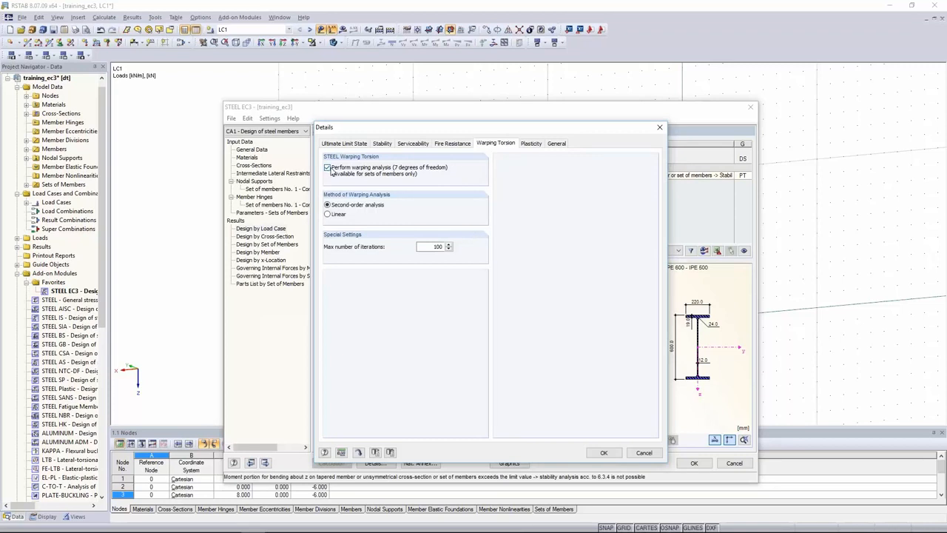
click(604, 454)
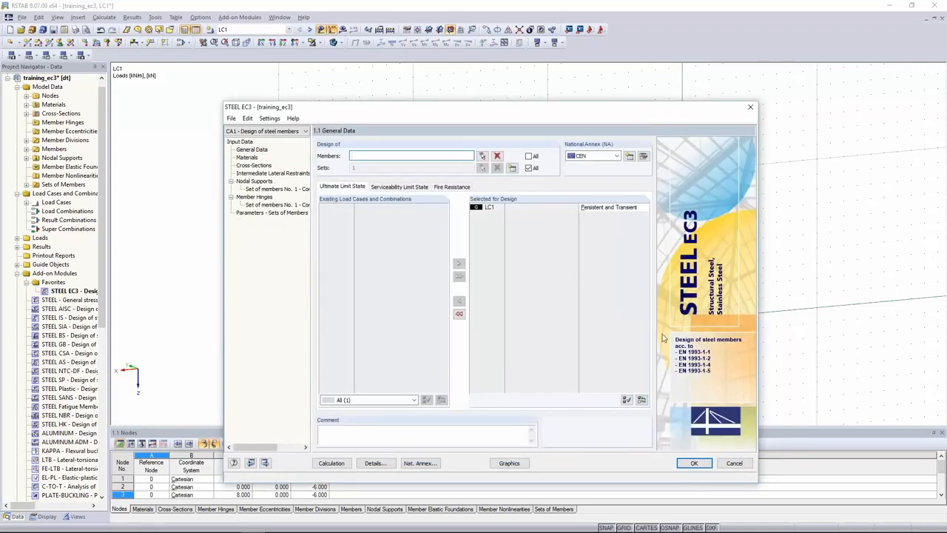
Review the translational, rotational and warping restraints at nodes 2 and 4 in the nodal supports of set of members No. 1.
click(270, 189)
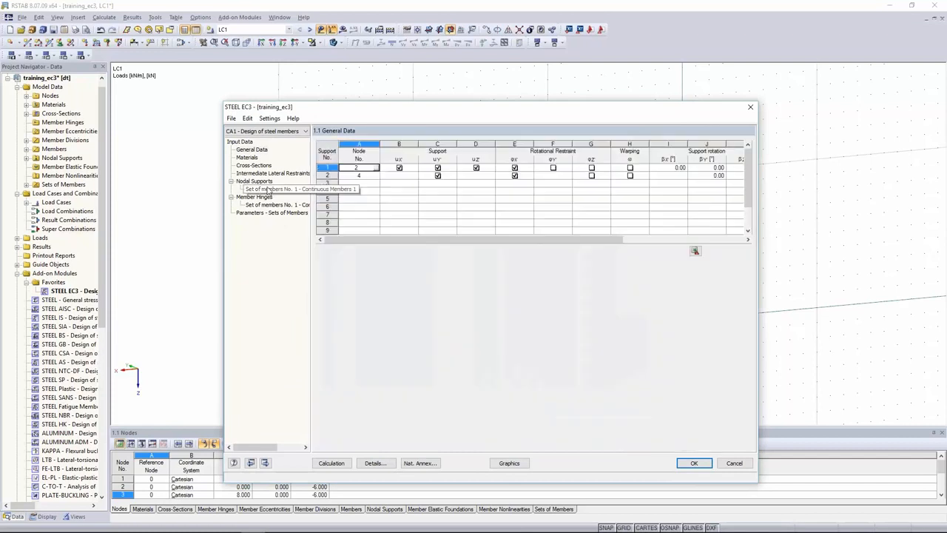
click(399, 175)
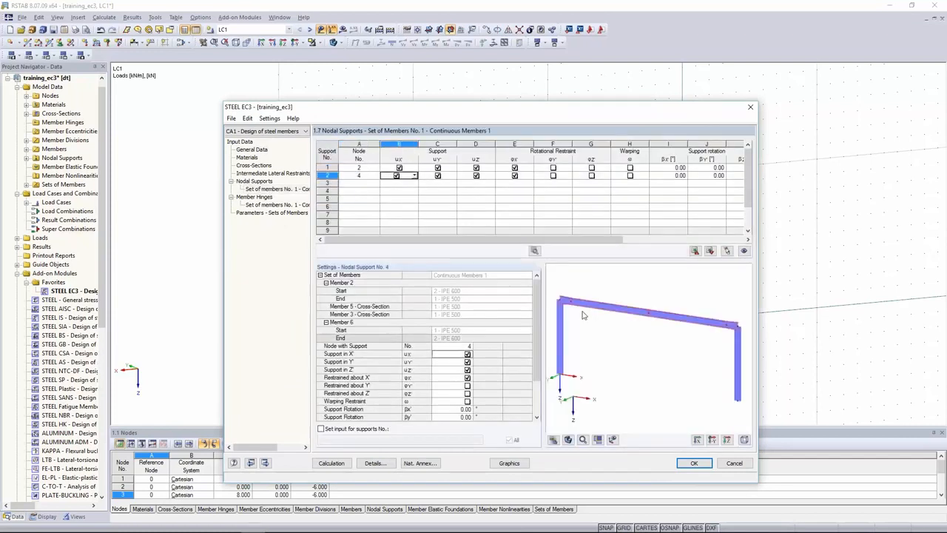
scroll(584, 316, down, 2)
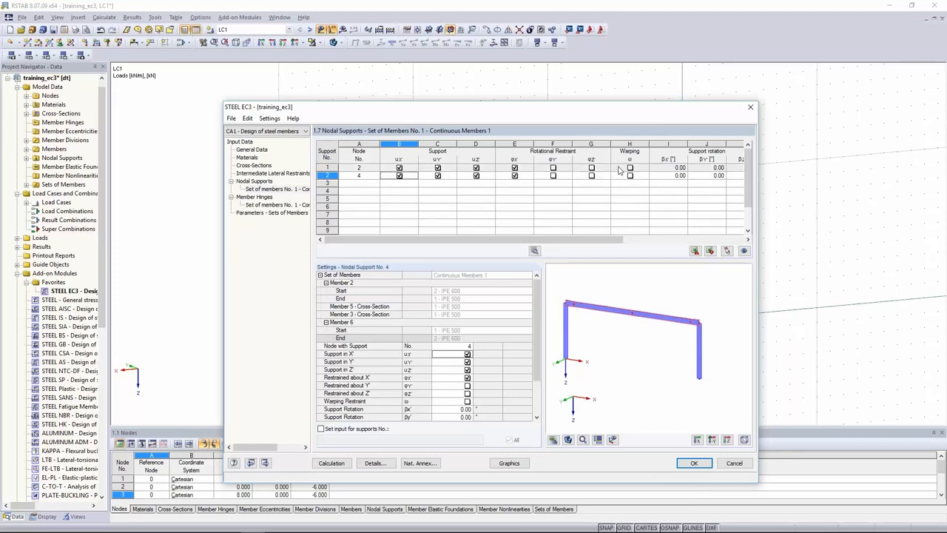
drag(620, 171, 416, 178)
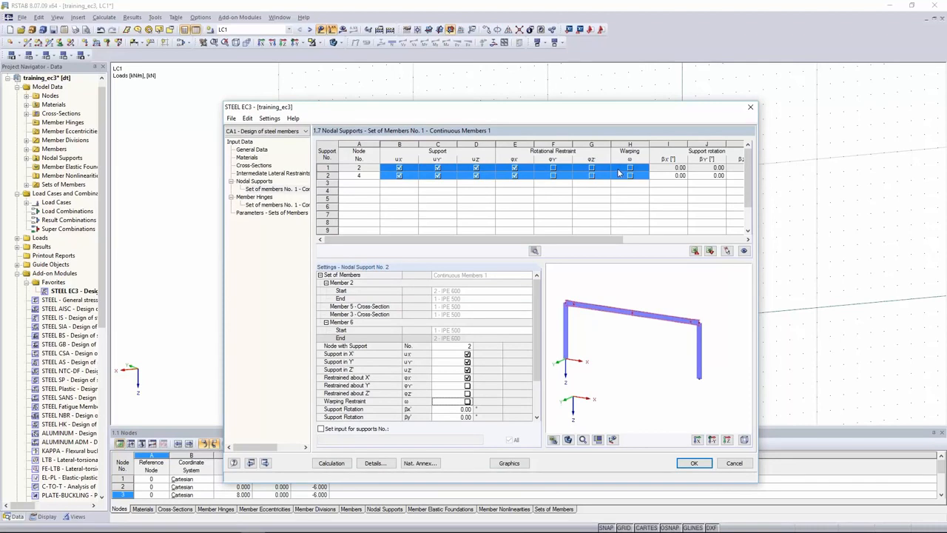
drag(409, 173, 623, 177)
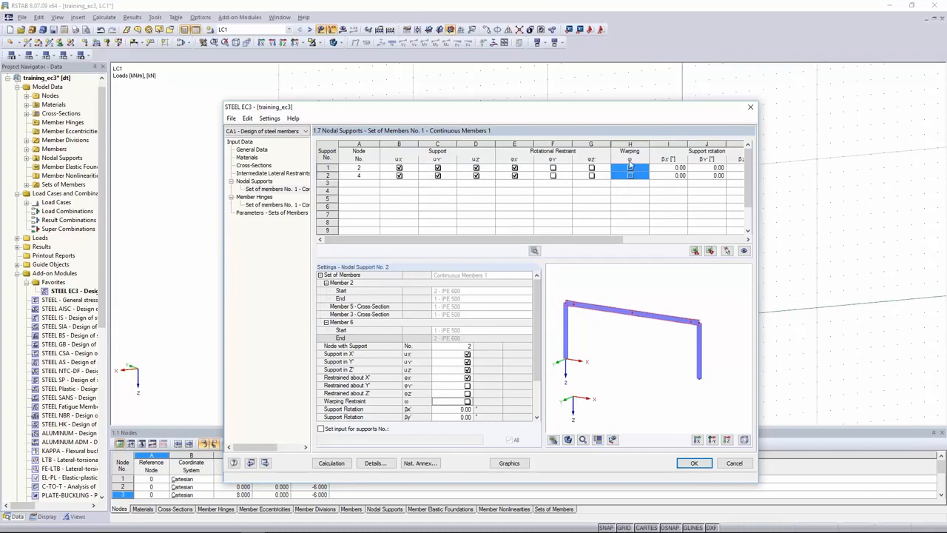
Show only the set of members in the support preview and release the uX' support at node 4.
click(613, 440)
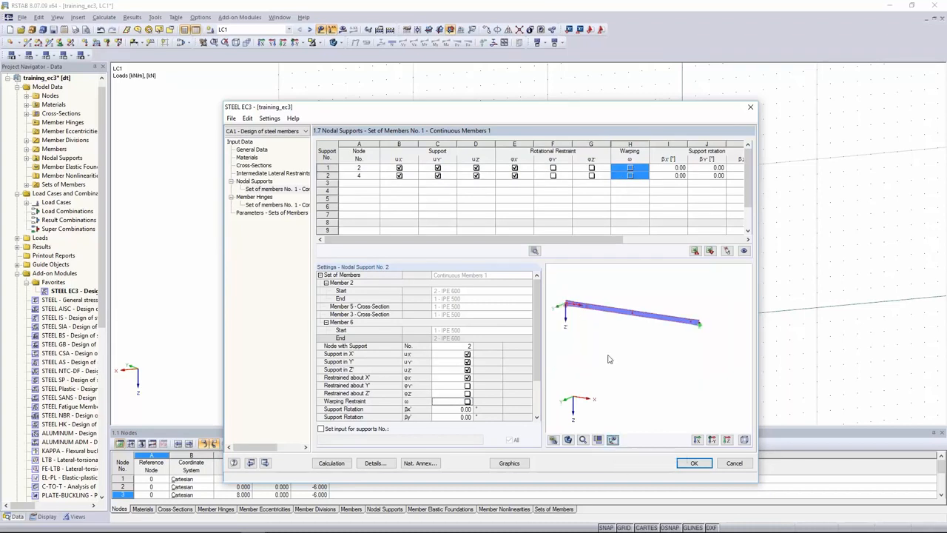
scroll(591, 321, up, 2)
middle_drag(595, 322, 627, 290)
scroll(583, 332, up, 3)
scroll(585, 333, down, 3)
click(592, 176)
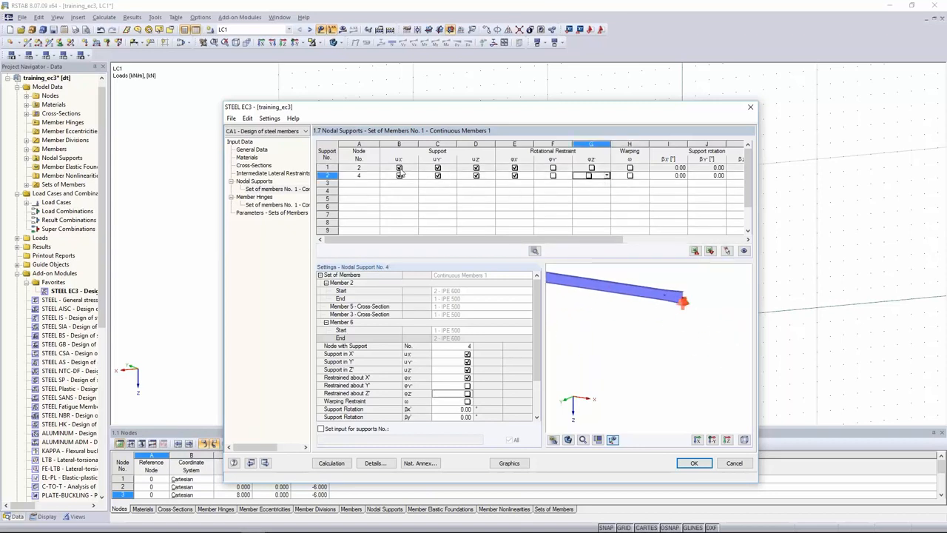
click(399, 175)
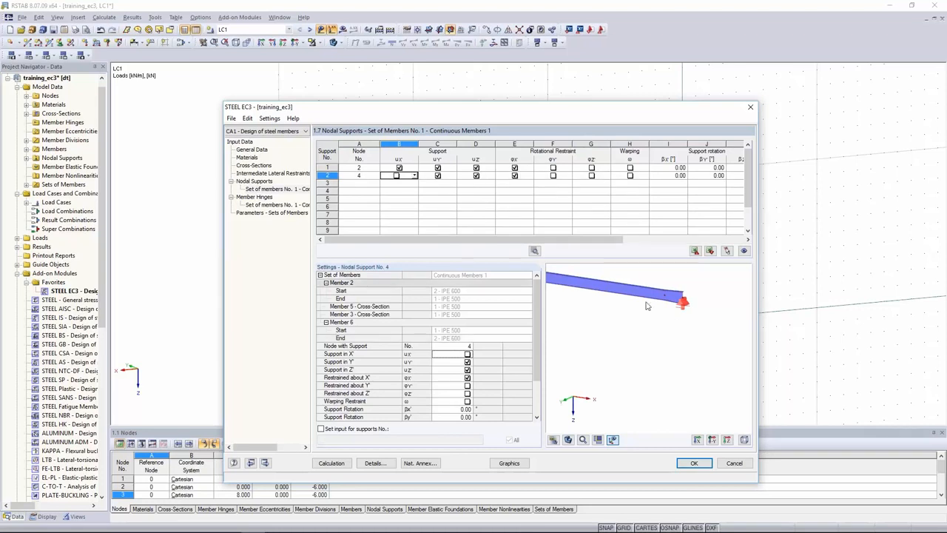
scroll(647, 302, down, 2)
middle_drag(635, 302, 643, 326)
scroll(654, 315, down, 1)
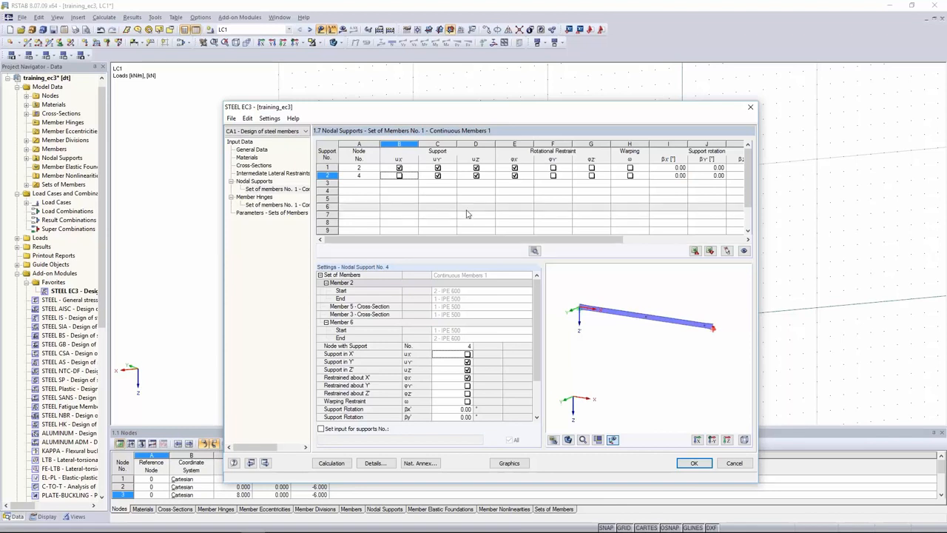
Set the initial local bow imperfection of set of members No. 1 to L/250.
click(272, 213)
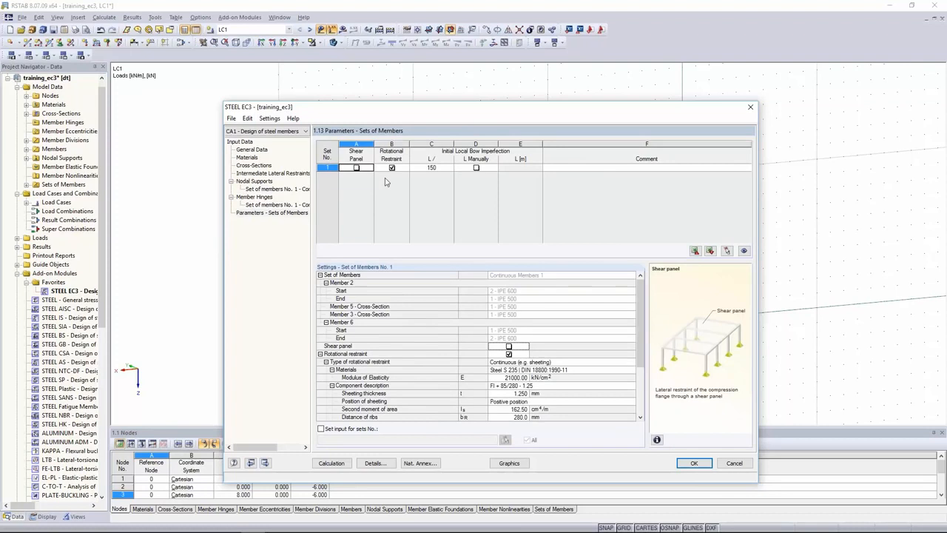
click(446, 166)
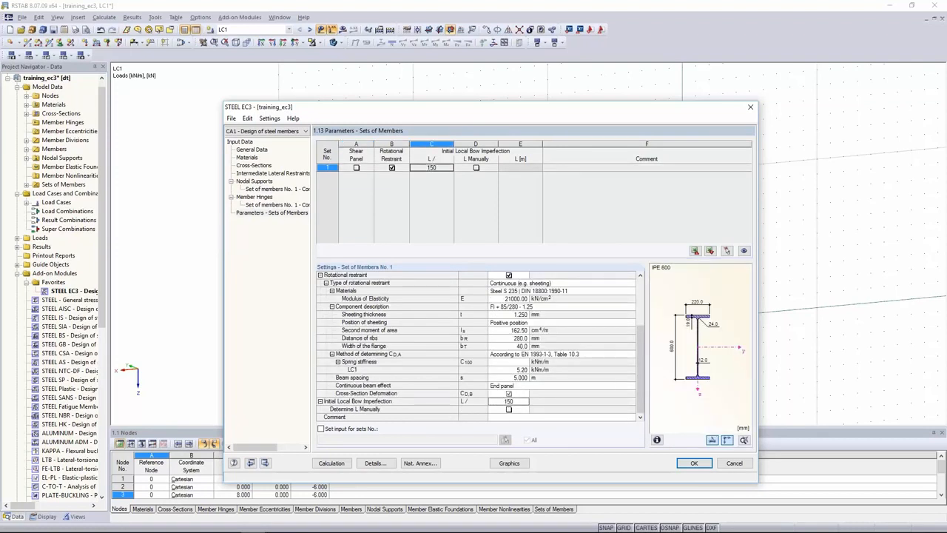
double_click(431, 167)
click(460, 169)
click(448, 169)
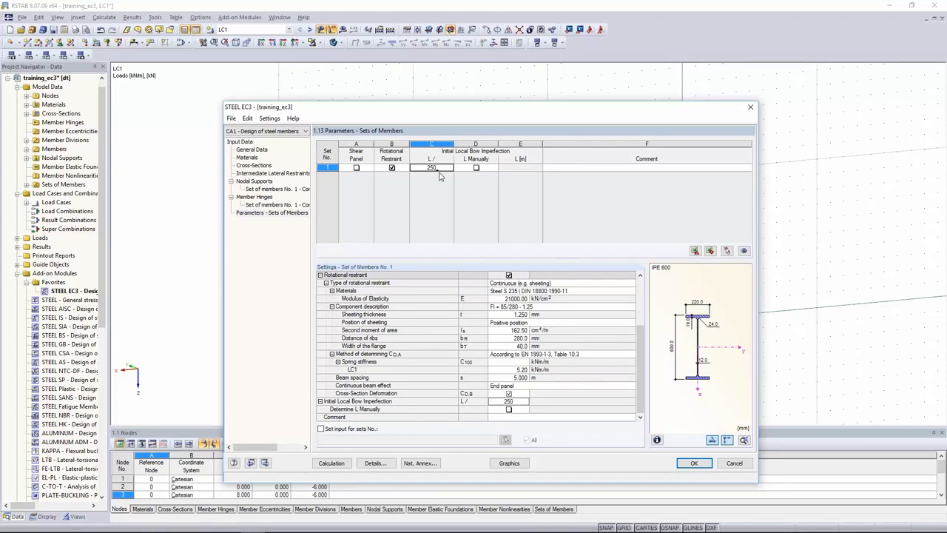
key(Tab)
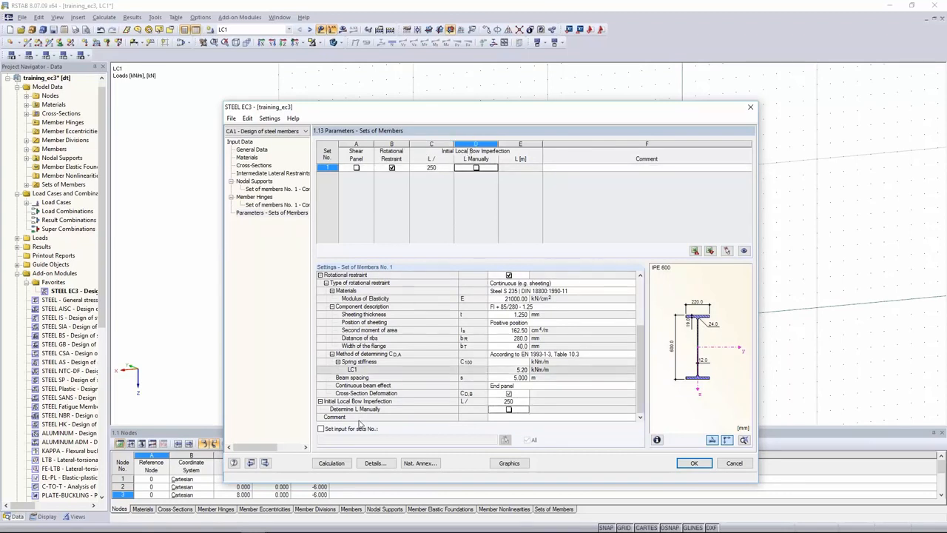
Calculate the warping torsion design and examine member 3's design ratio, critical factor and initial global bow imperfections.
click(324, 468)
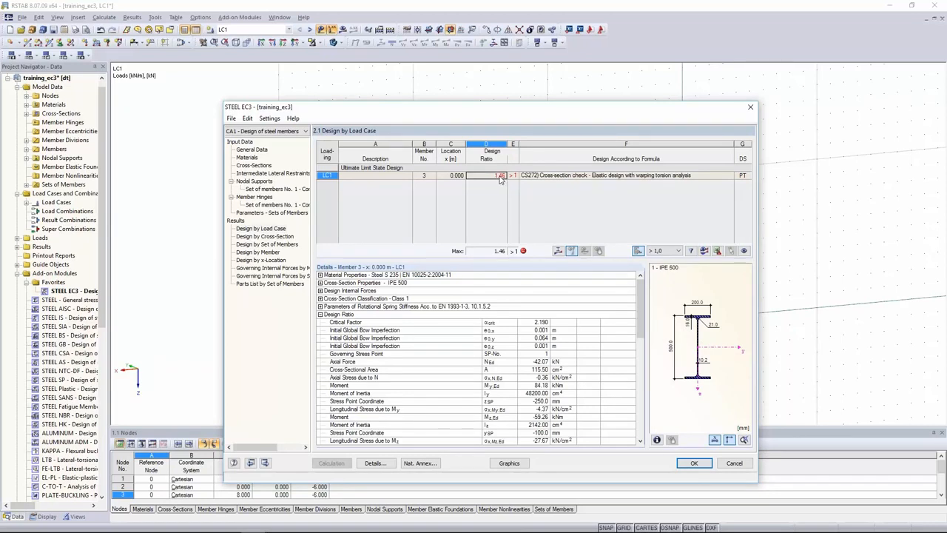
click(500, 177)
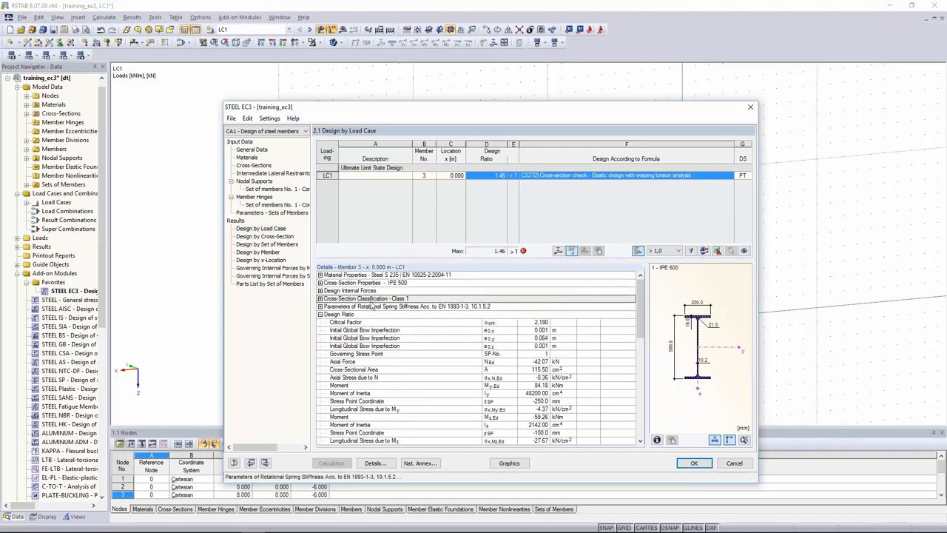
drag(641, 305, 641, 316)
click(533, 307)
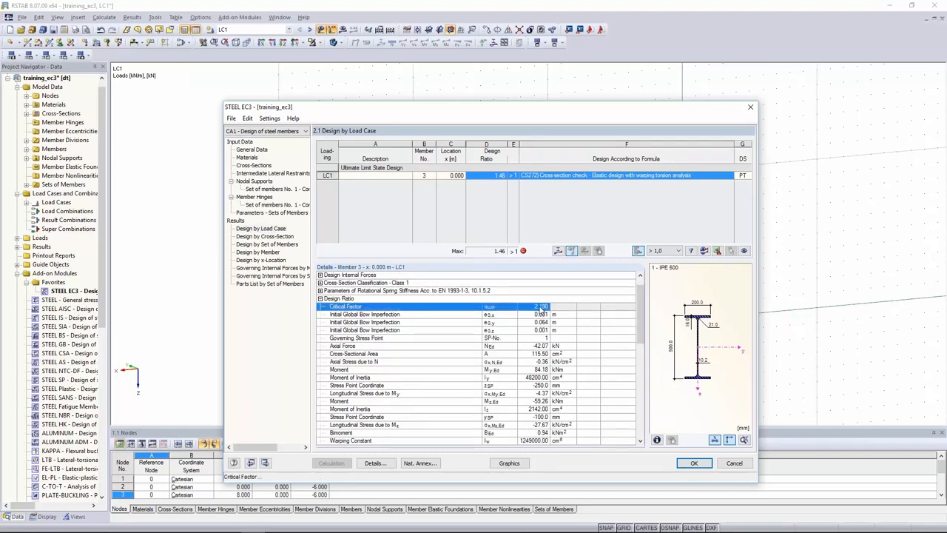
drag(539, 314, 491, 330)
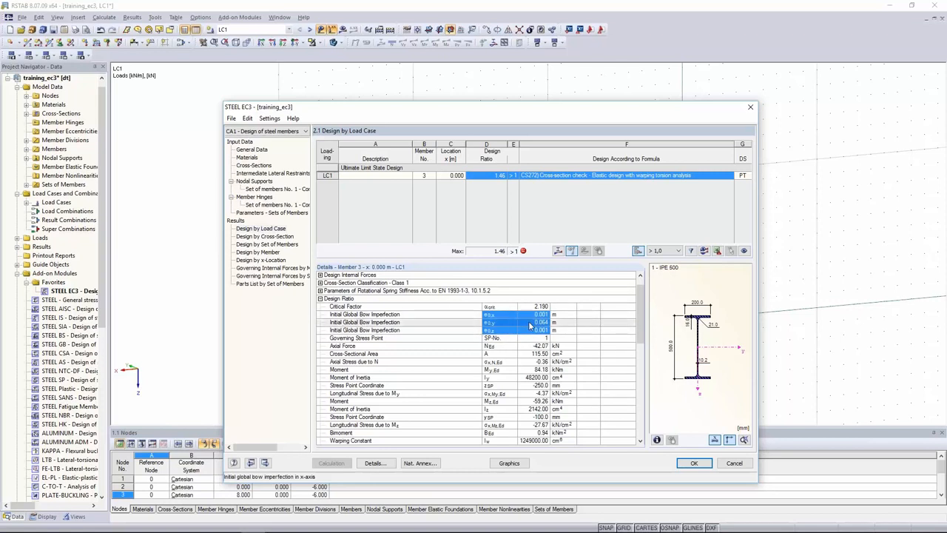
drag(531, 322, 396, 316)
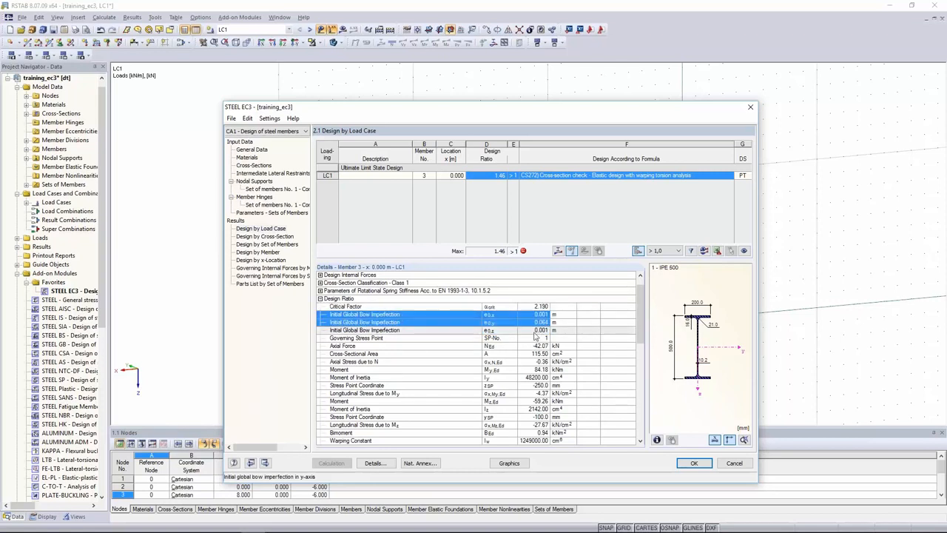
Examine the design ratios due to the individual internal forces and stresses of member 3 and the design formula.
drag(641, 319, 641, 411)
drag(535, 345, 508, 419)
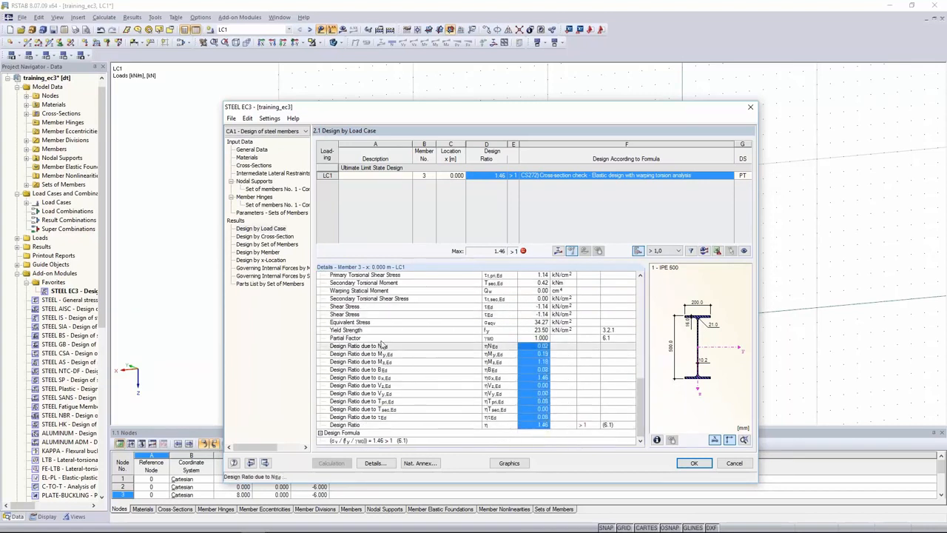
click(542, 347)
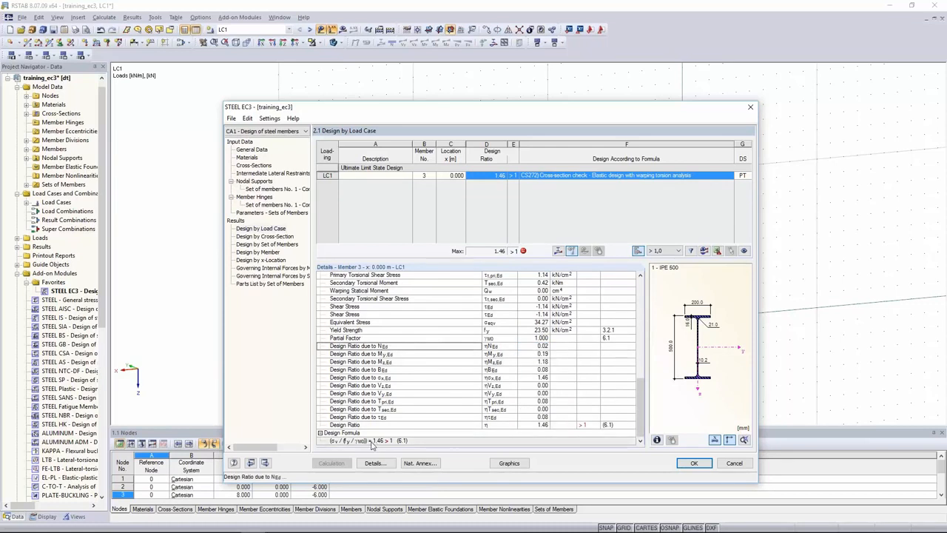
click(339, 442)
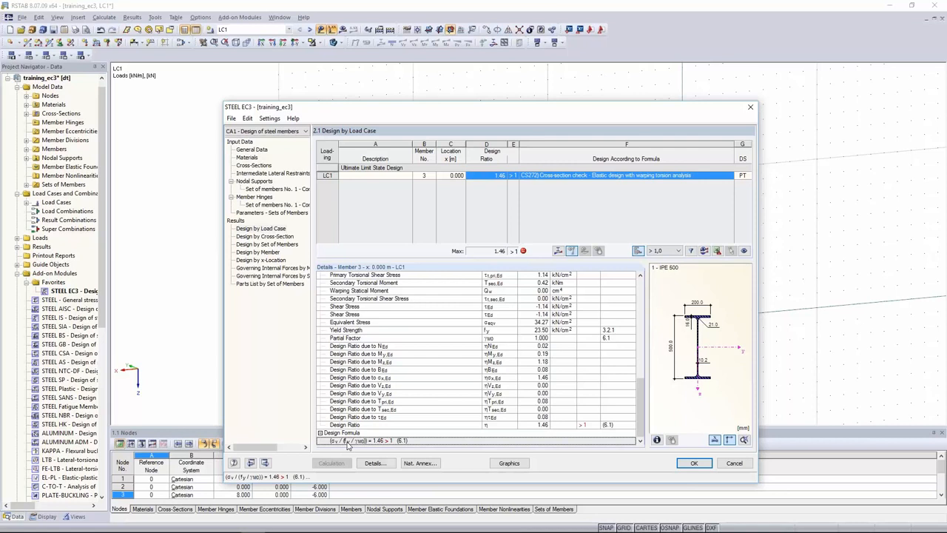
Display the warping torsion internal forces My and N on the rotated frame in the graphical results.
click(509, 463)
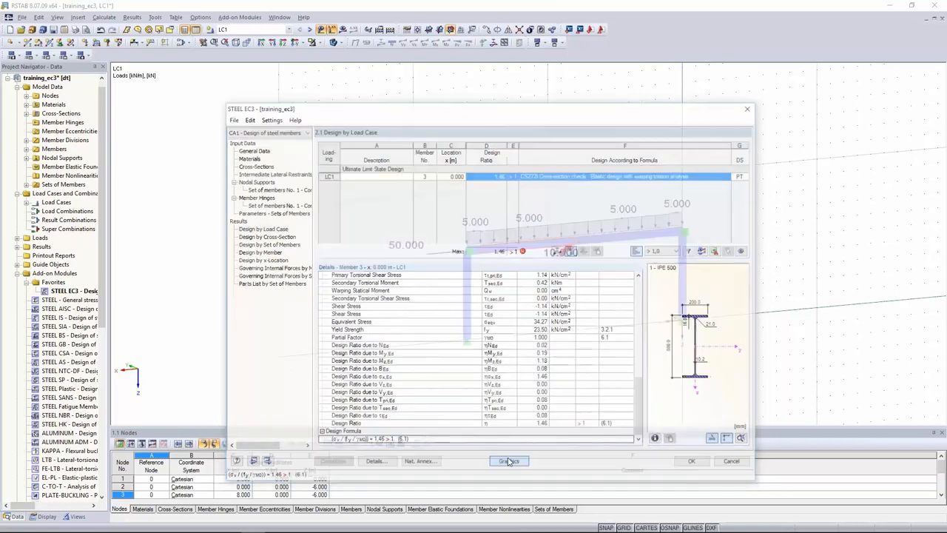
ctrl+middle_drag(627, 167, 444, 182)
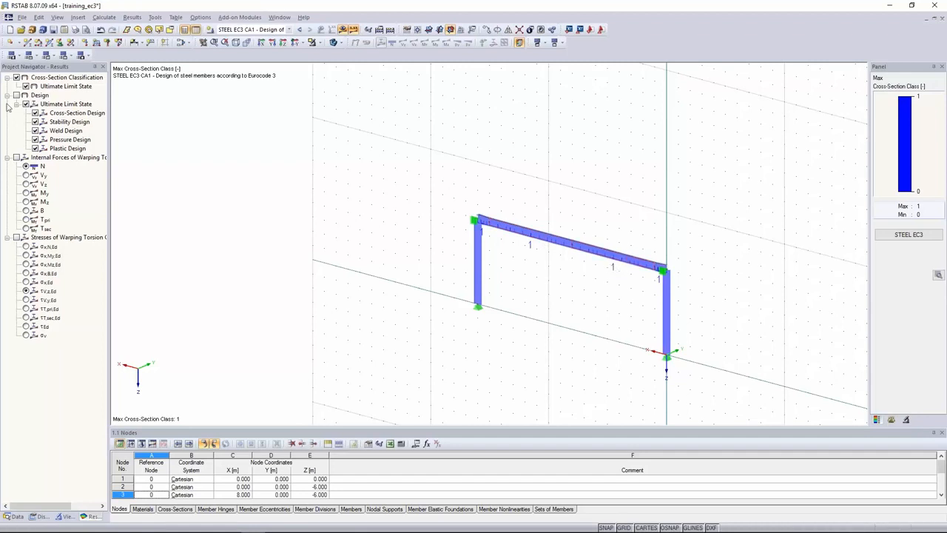
click(16, 158)
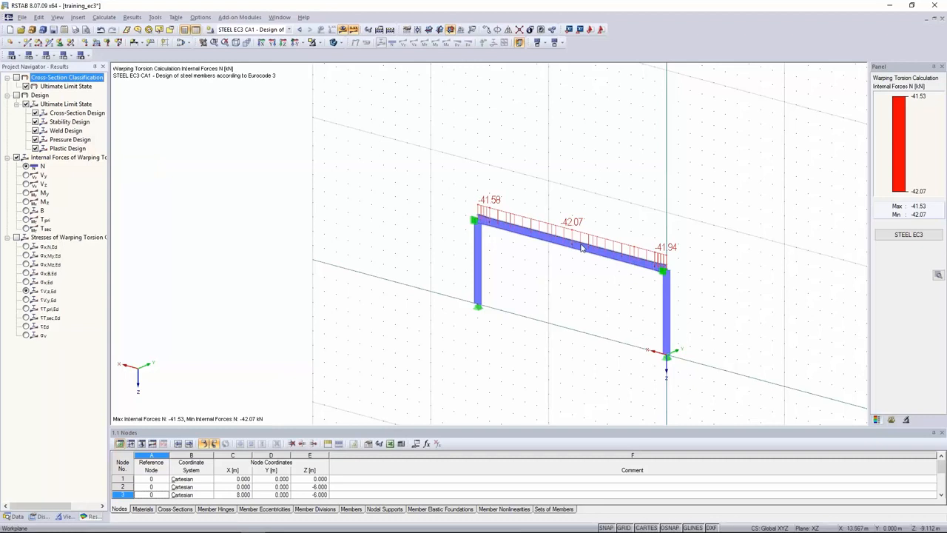
click(27, 193)
click(27, 167)
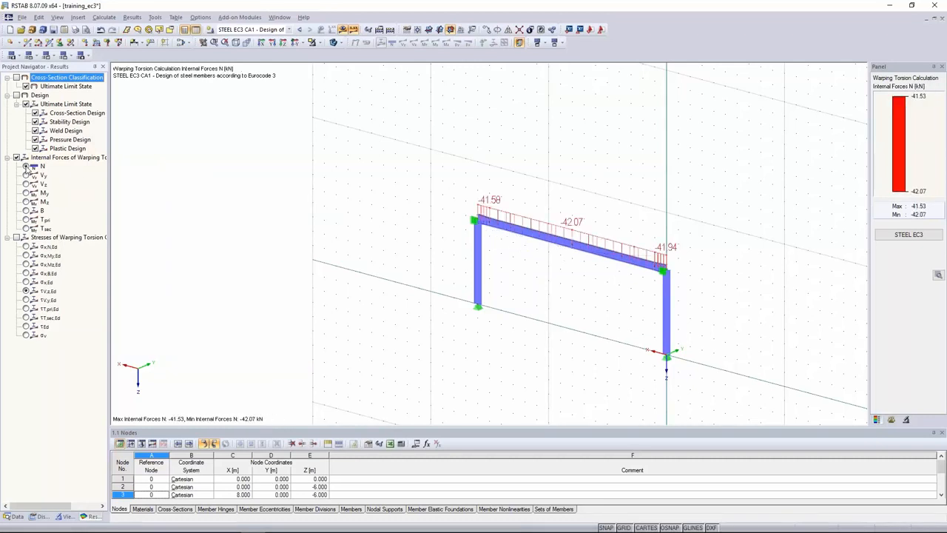
Display the warping torsion stresses σx,N,Ed and σv on the beam and return to the STEEL EC3 result tables.
click(17, 238)
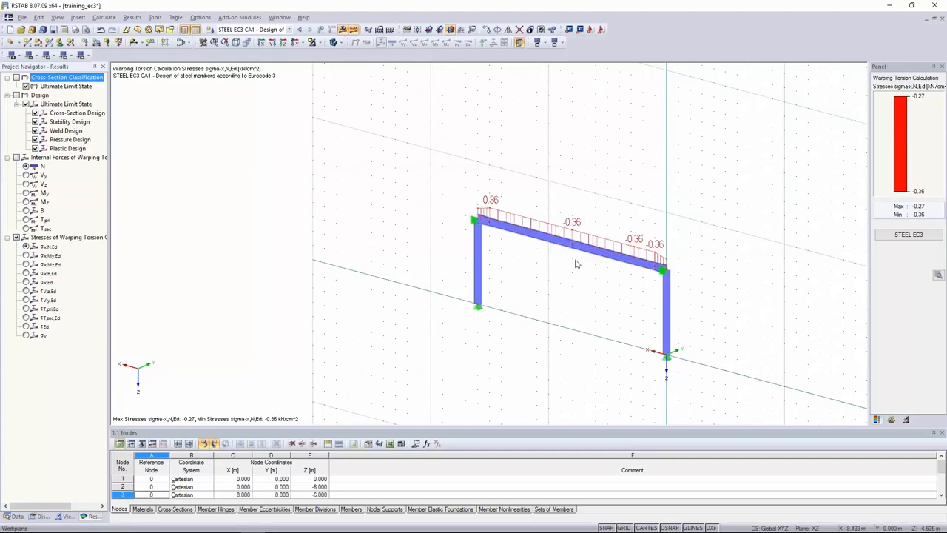
click(26, 335)
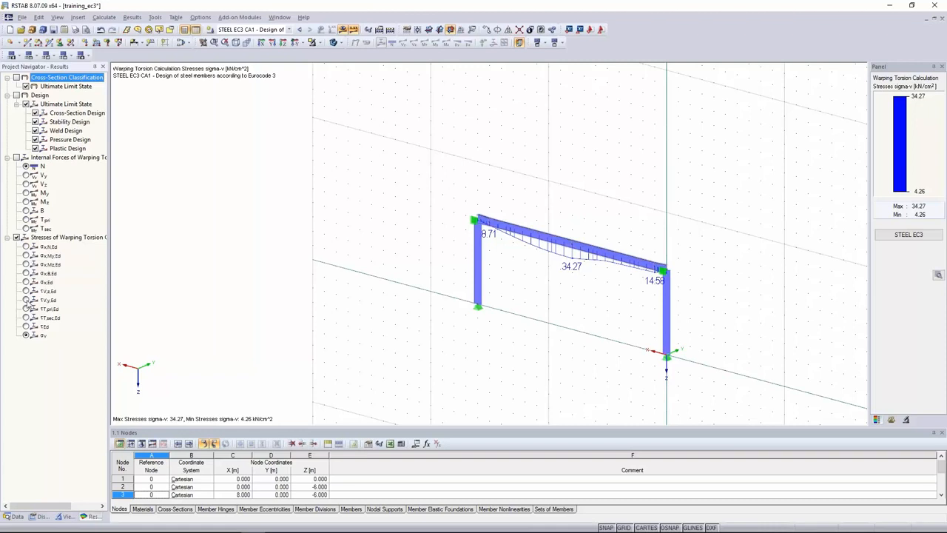
click(909, 235)
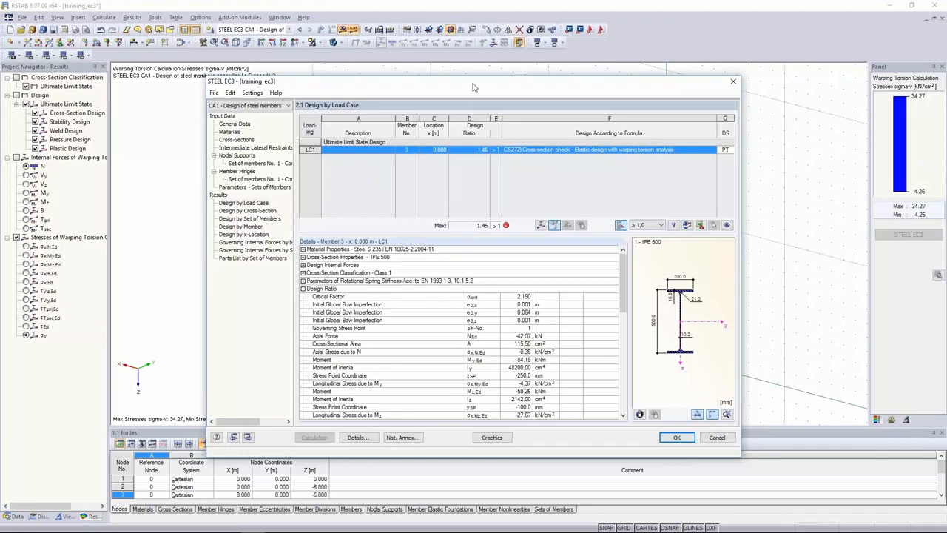
Examine the σv stress diagram on the beam and review the cross-sections and parameters of the set of members.
drag(474, 88, 469, 302)
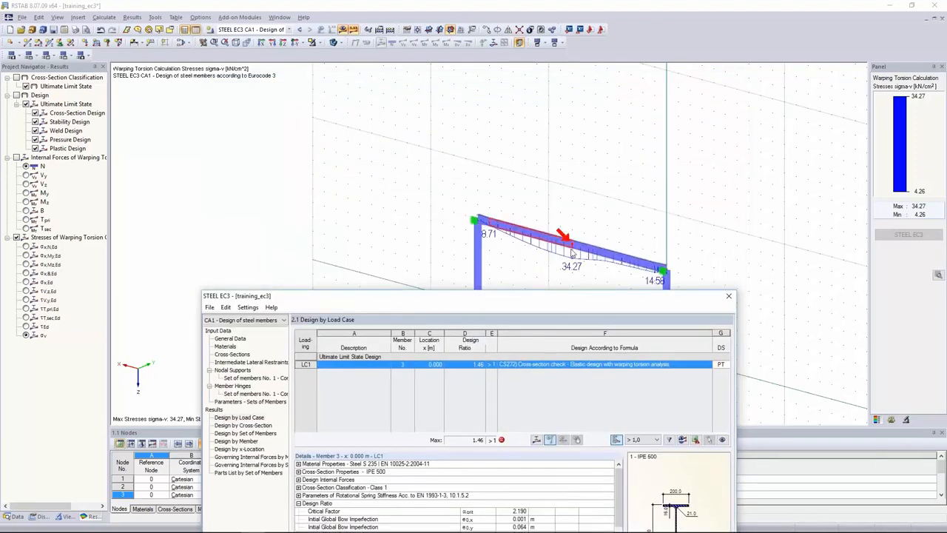
drag(570, 308, 569, 116)
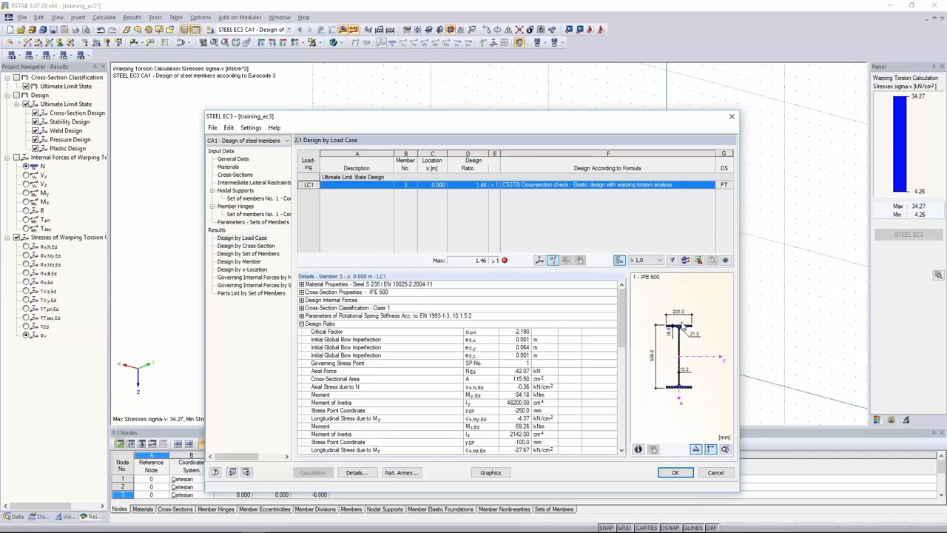
click(235, 175)
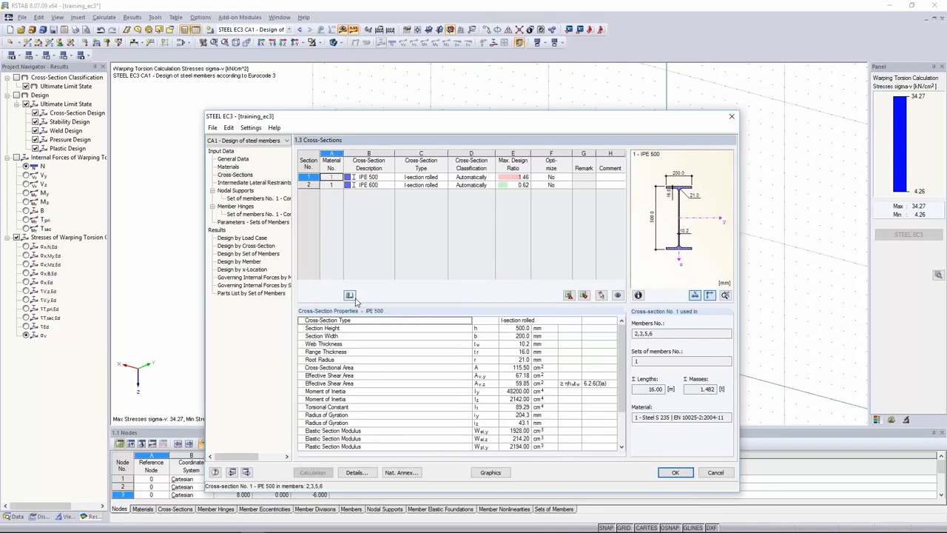
click(222, 223)
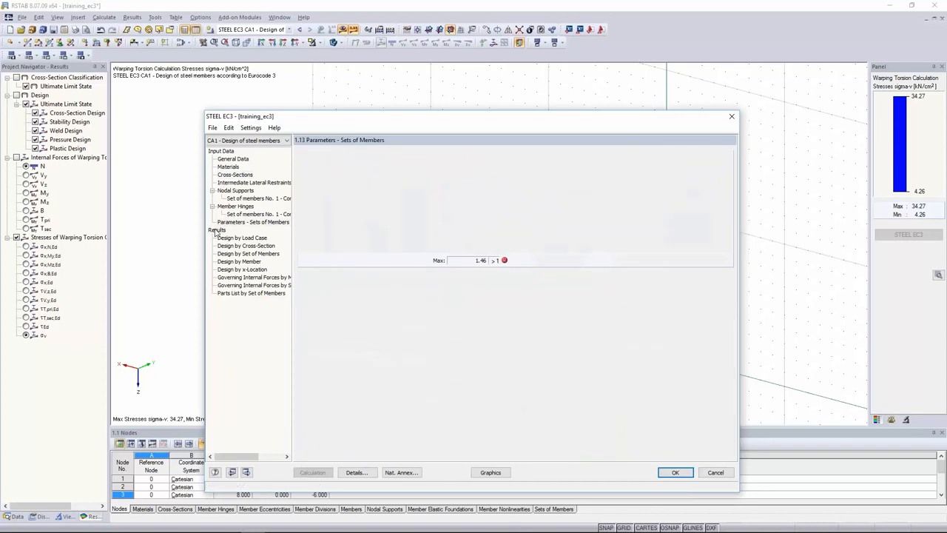
Examine member 3's LC1 design ratio and its elastic cross-section check with warping torsion analysis in the results by load case.
click(468, 185)
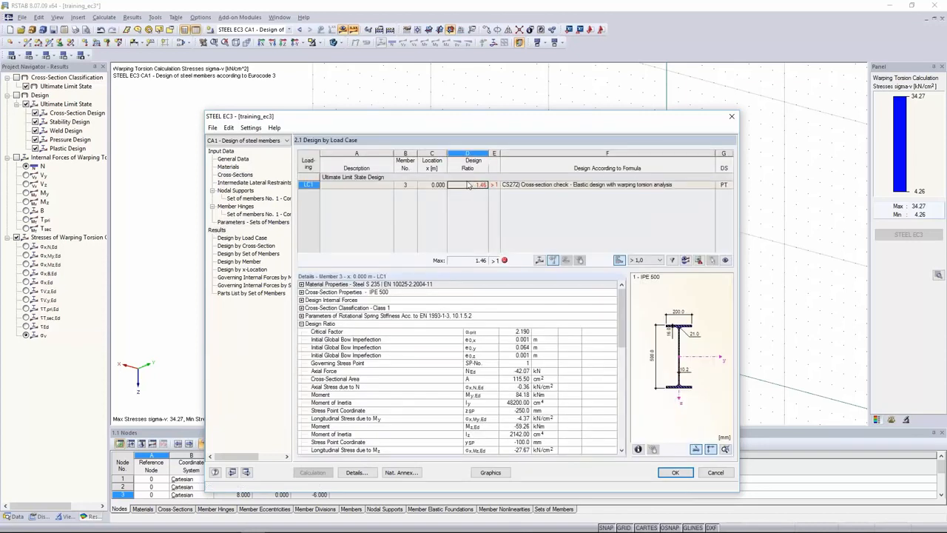
drag(585, 189, 384, 191)
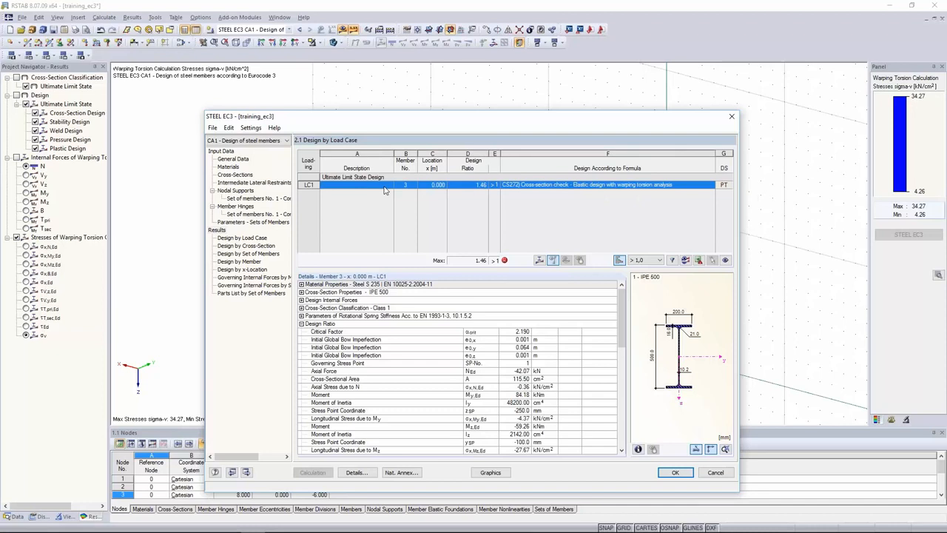
click(473, 184)
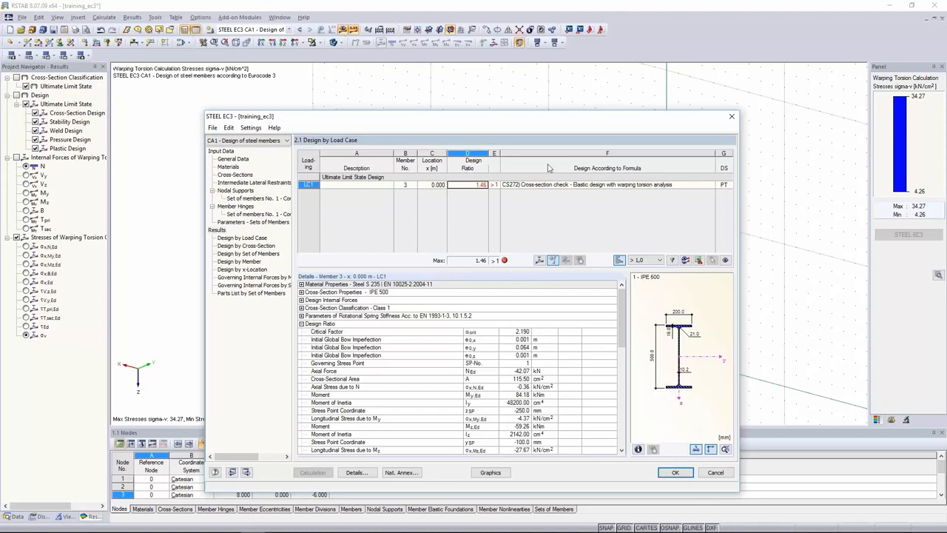
drag(482, 186, 503, 188)
click(478, 185)
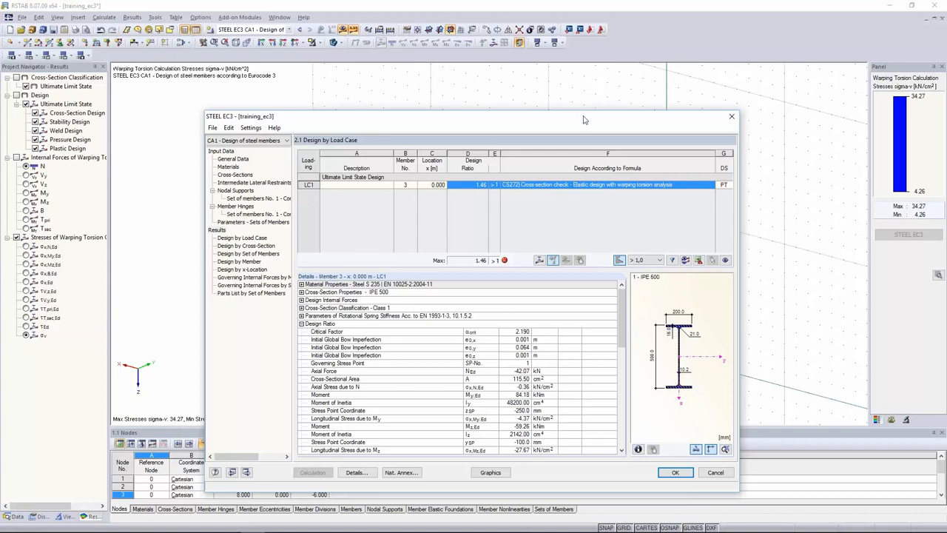
drag(584, 122, 578, 77)
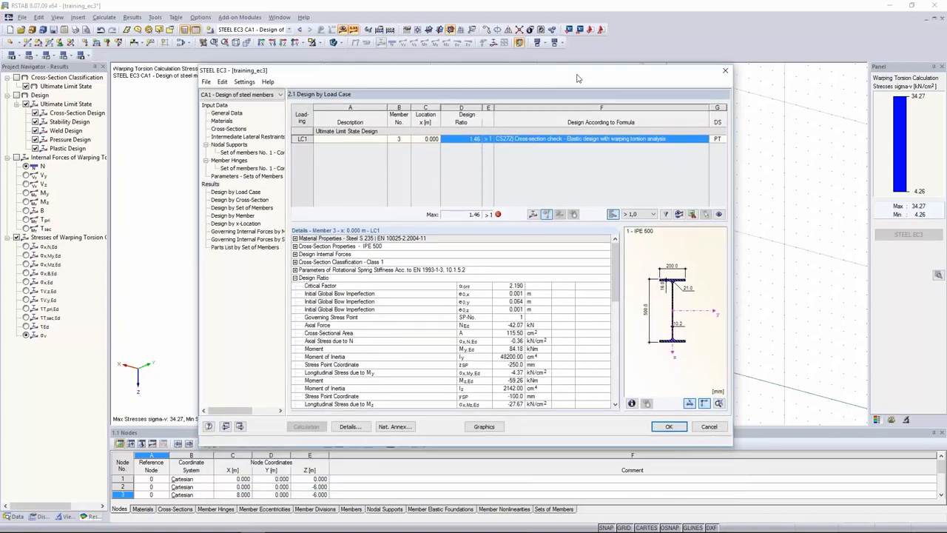
Examine member 3's detailed results, from the cross-section classification down to the individual design ratios and the design formula.
click(466, 140)
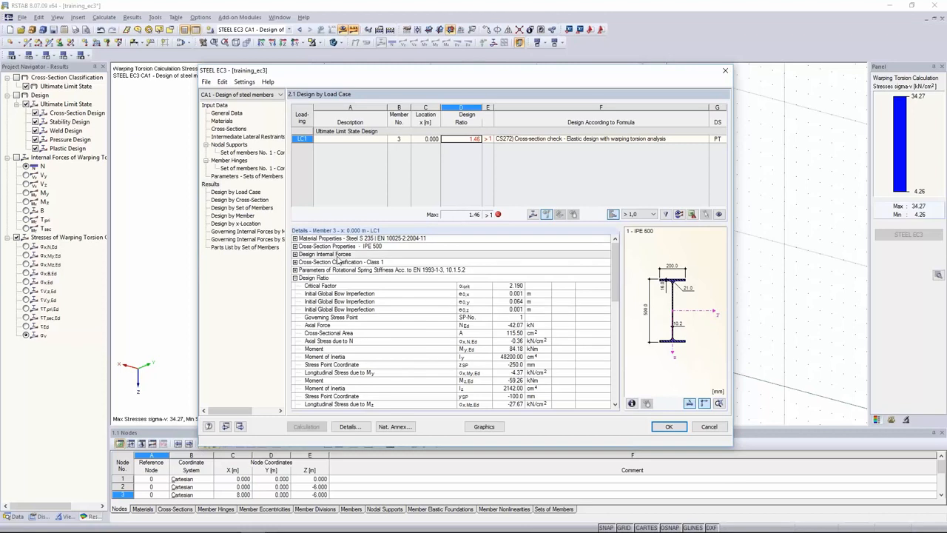
click(383, 264)
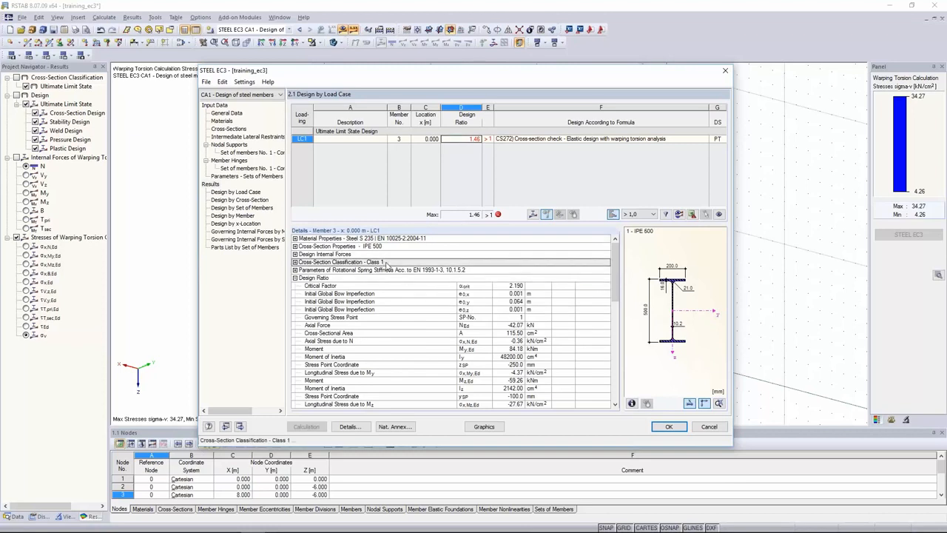
drag(615, 272, 614, 371)
click(329, 404)
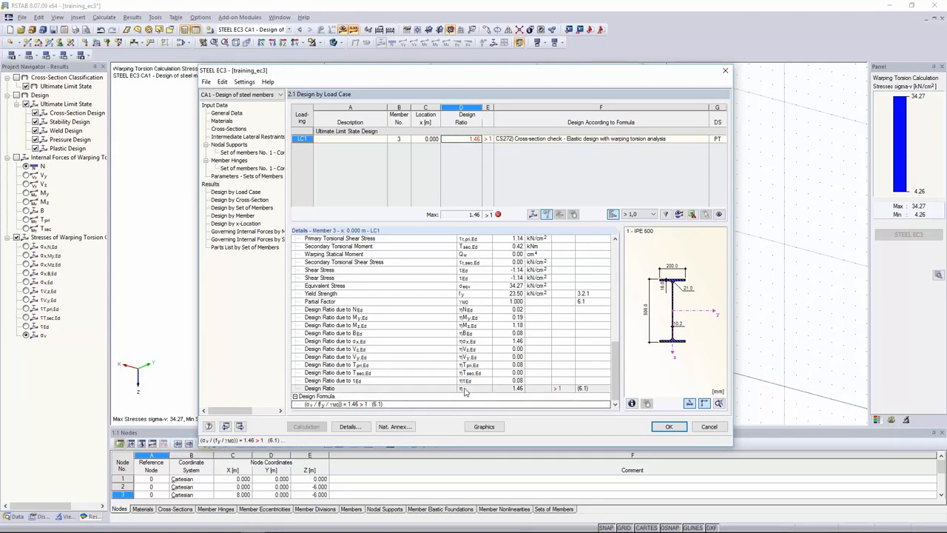
Enable the advanced plastic design checks for cross-sections of Class 1 and 2 only, using the Simplex Method.
click(346, 428)
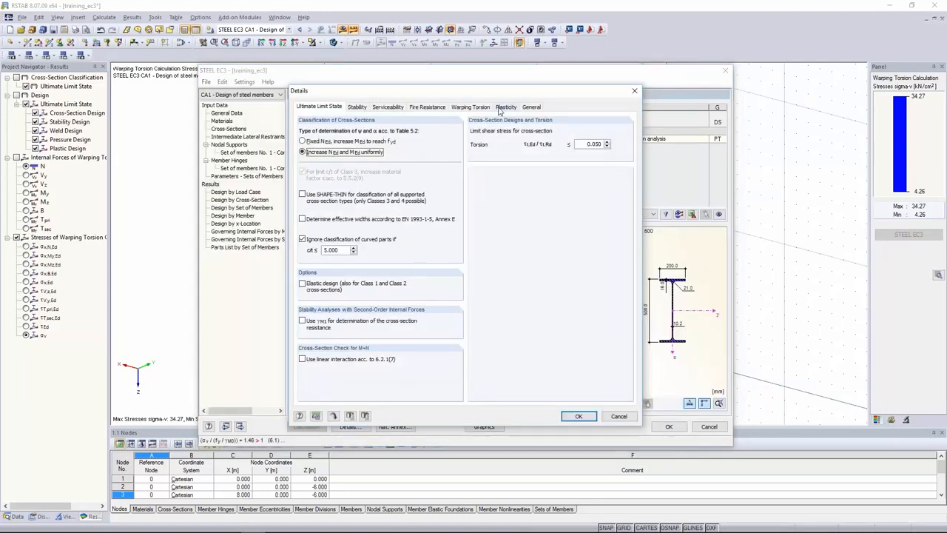
click(507, 108)
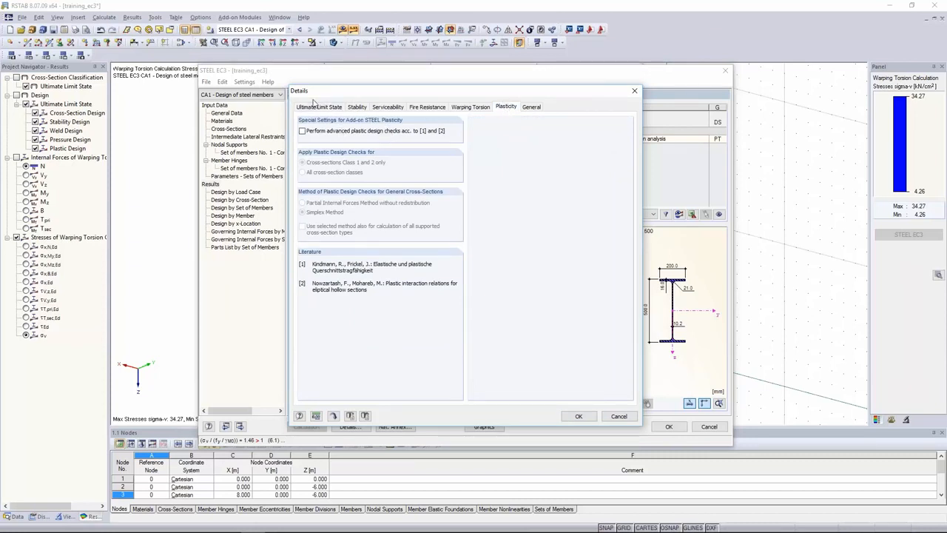
click(309, 132)
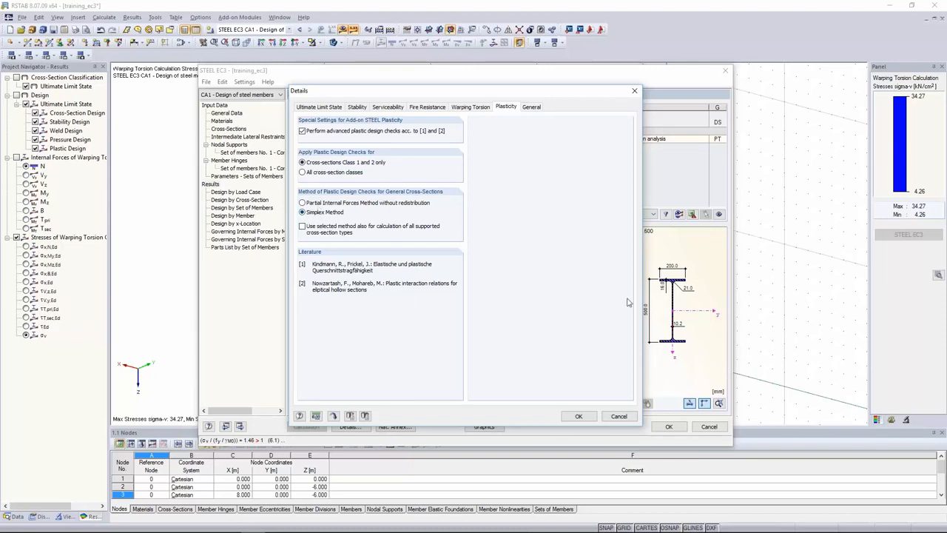
click(581, 416)
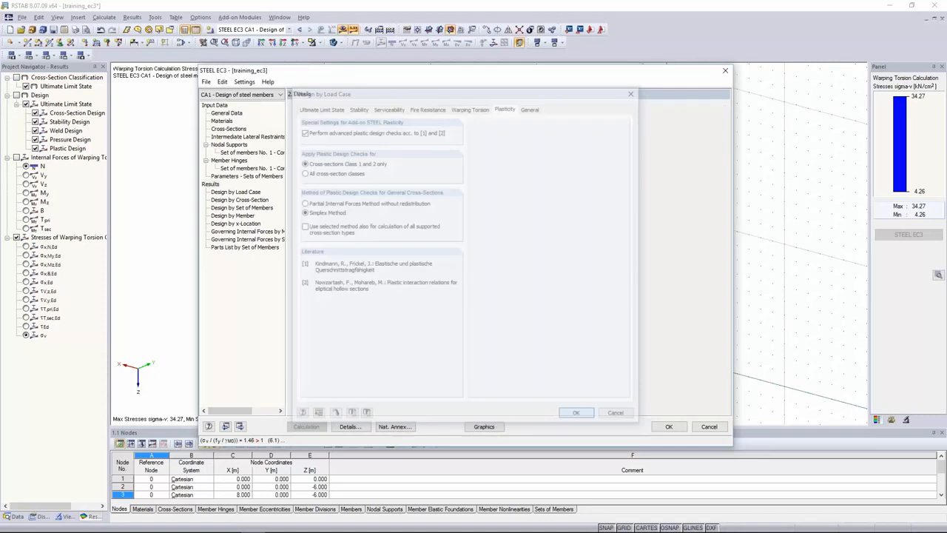
Review the nodal supports and warping torsion settings, and recalculate the set of members with the plastic design checks.
click(251, 153)
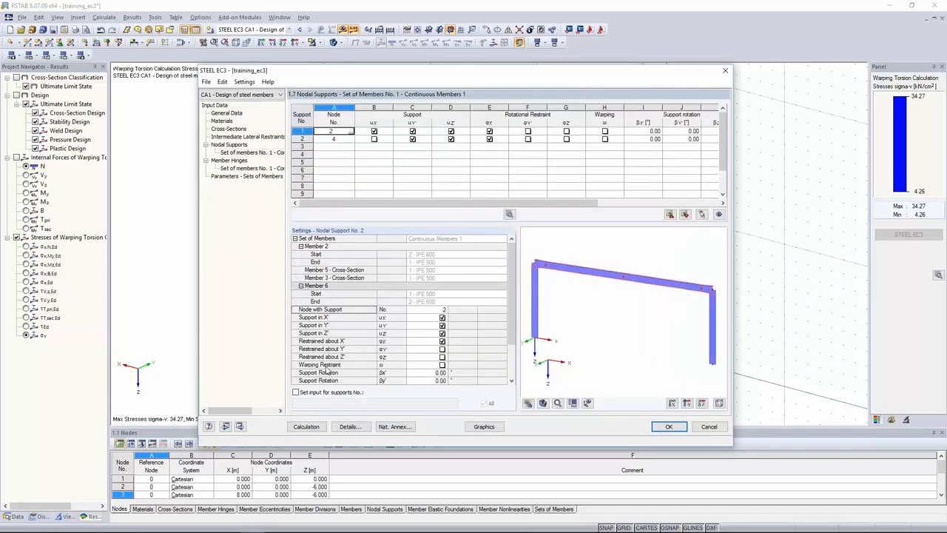
click(350, 427)
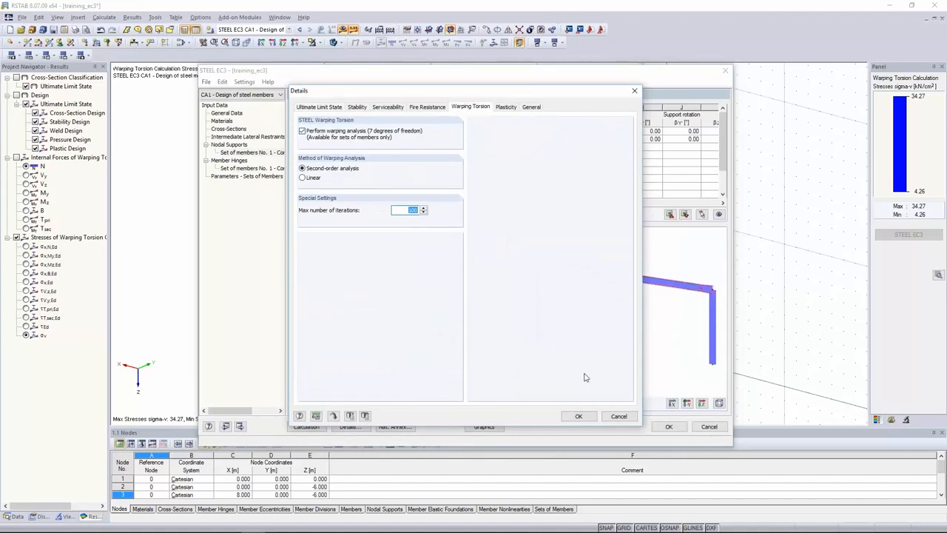
click(620, 418)
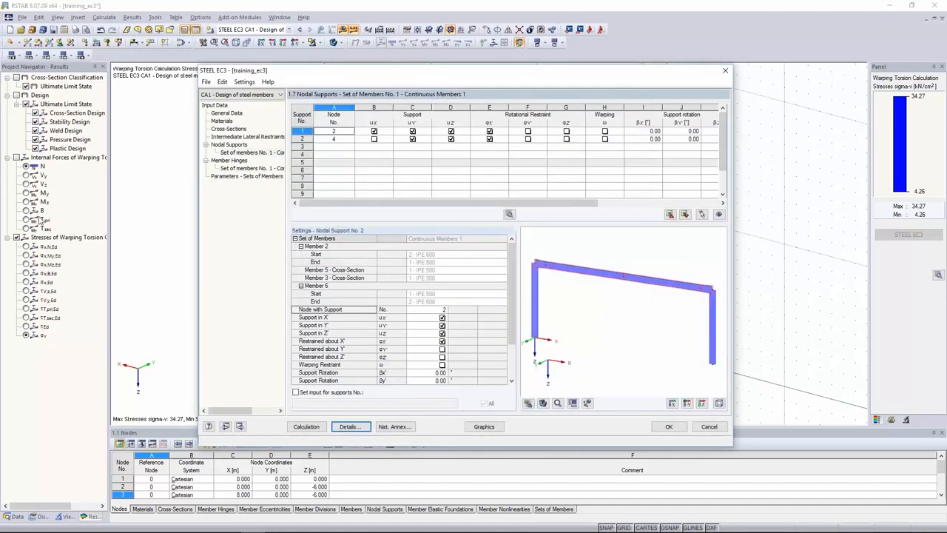
click(323, 364)
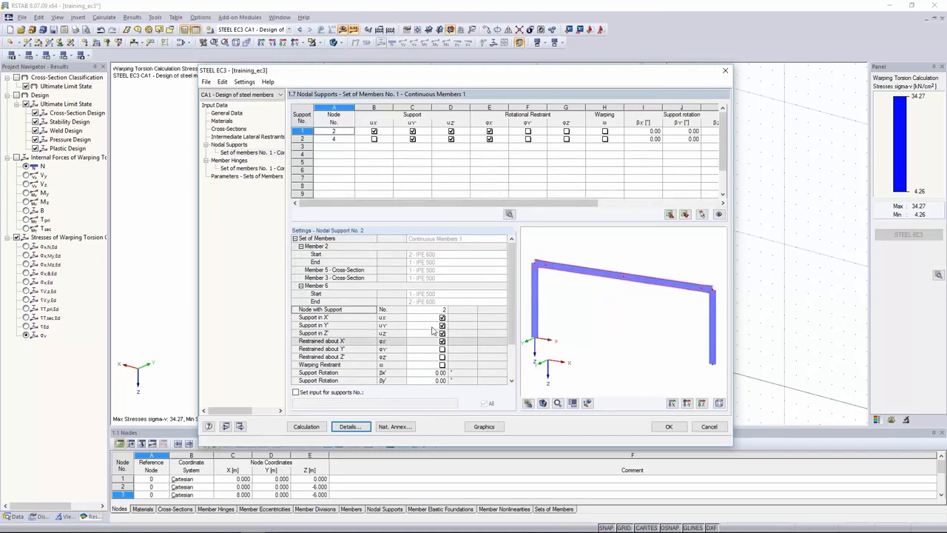
click(319, 427)
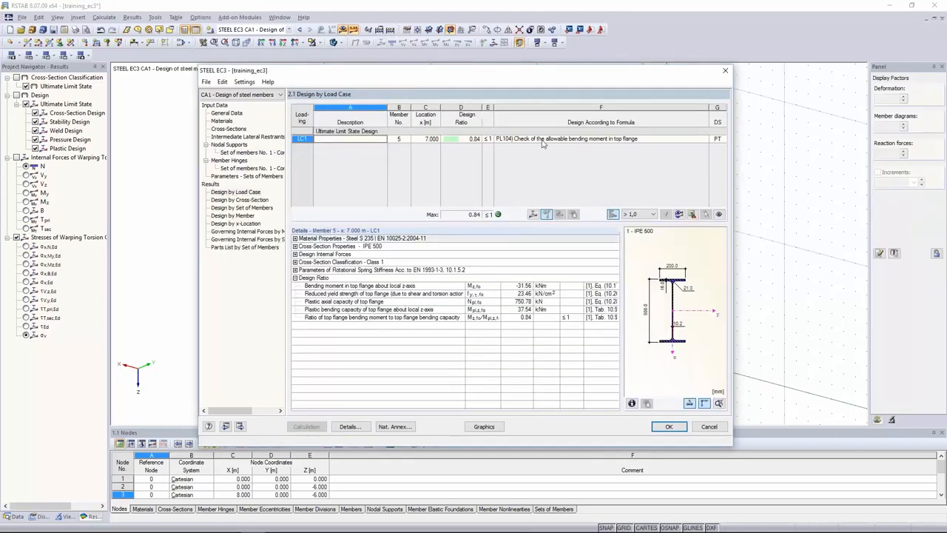
click(365, 141)
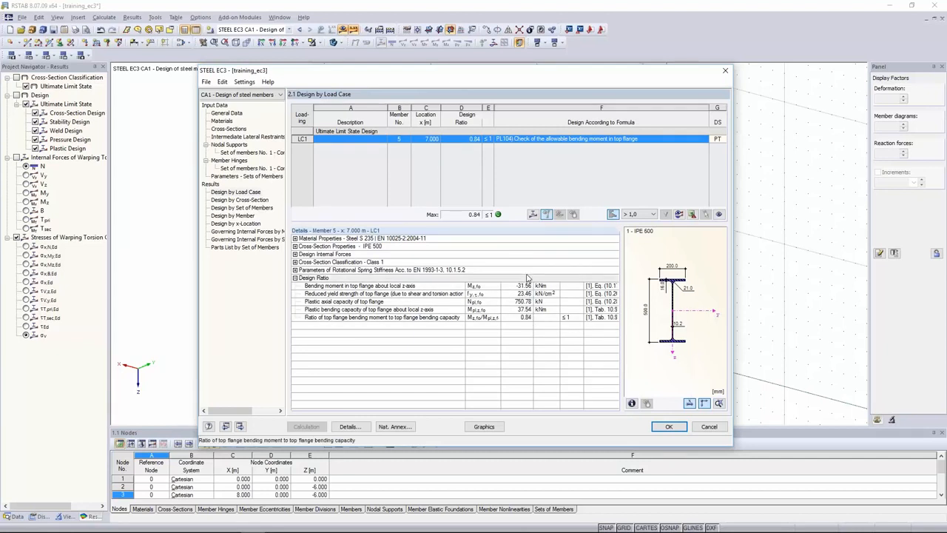
Examine the beam's mode shape in 3D with the display factor raised to 0.52, and return to the design ratio results.
click(533, 215)
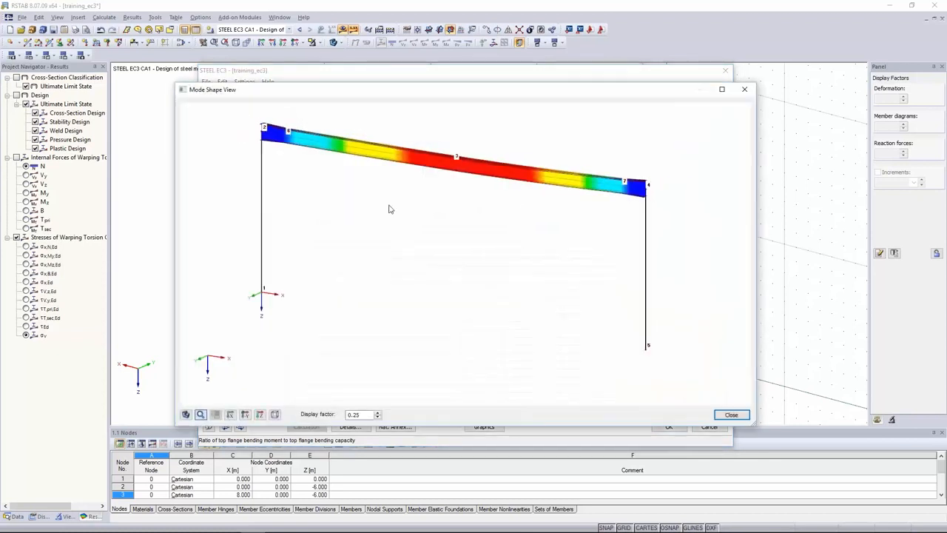
click(379, 418)
click(378, 412)
click(378, 412)
drag(540, 217, 405, 134)
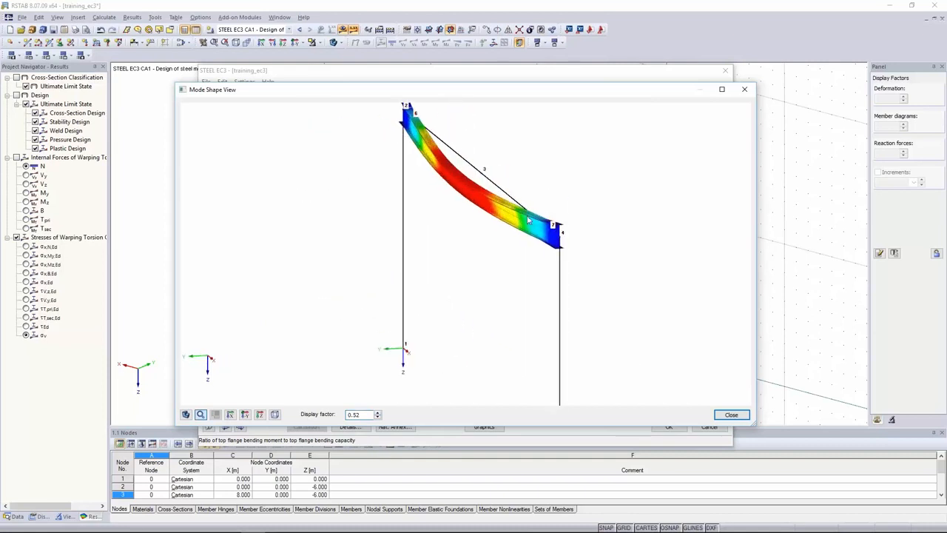
click(731, 415)
click(457, 143)
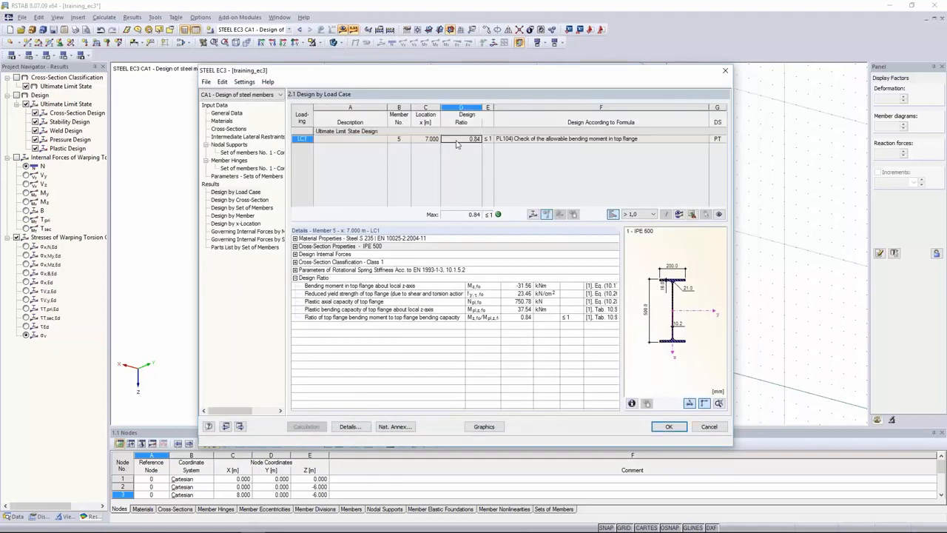
Review the nodal supports, the set of members parameters and the plasticity settings, and return to the results by load case.
click(262, 153)
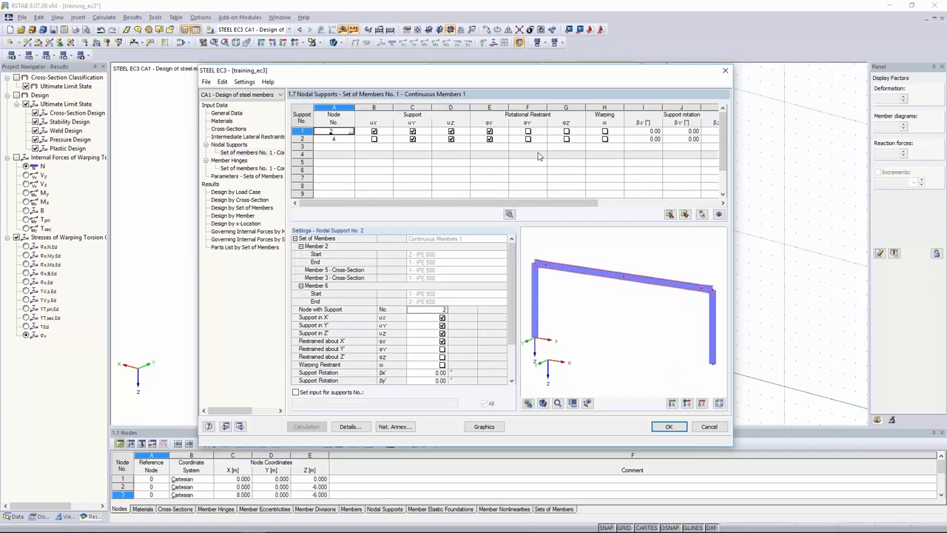
click(234, 177)
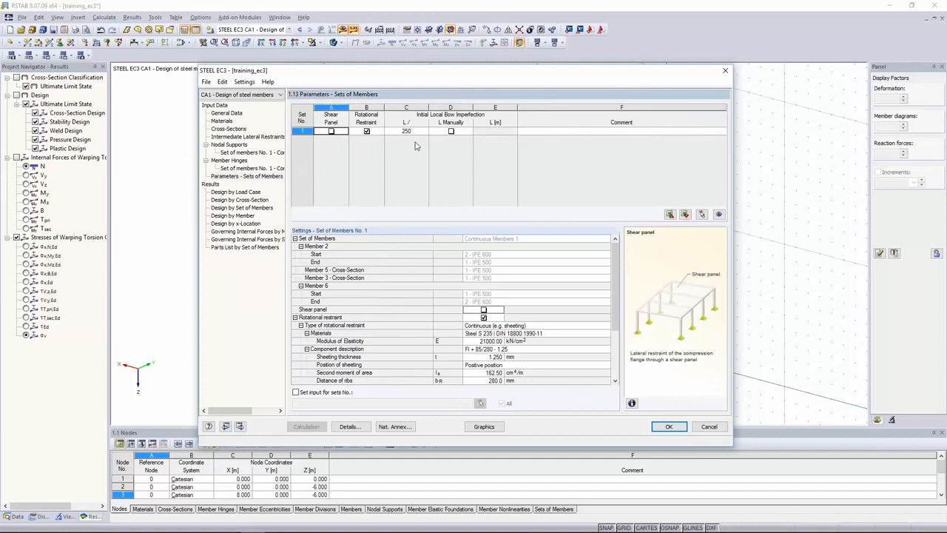
click(349, 427)
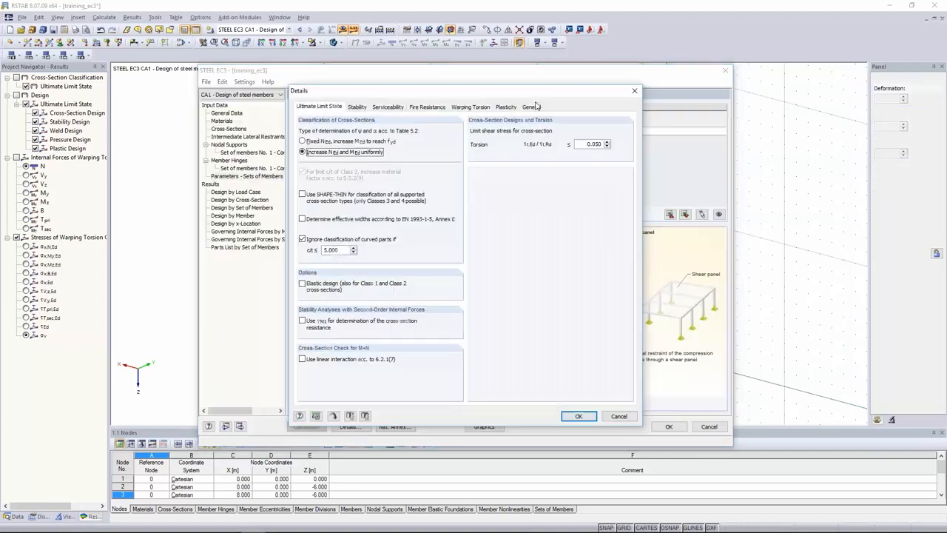
click(505, 107)
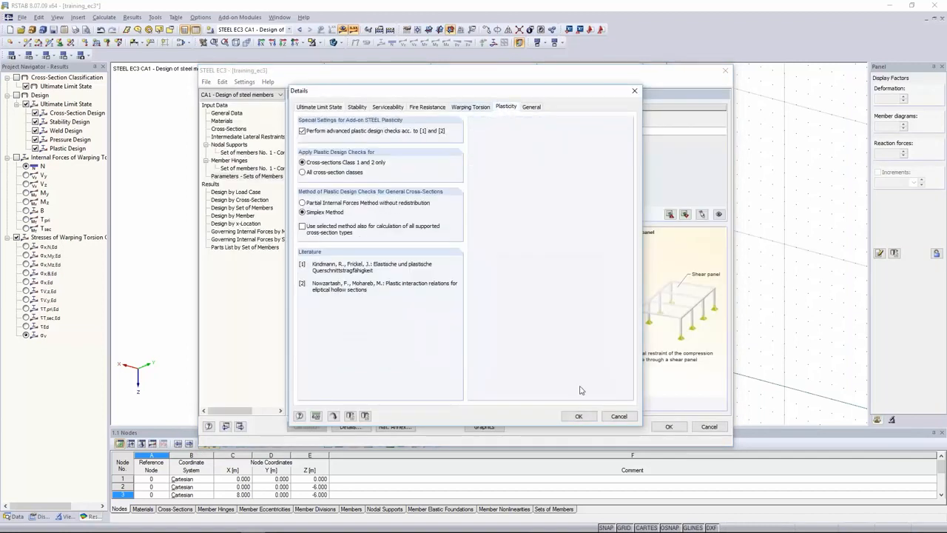
click(579, 416)
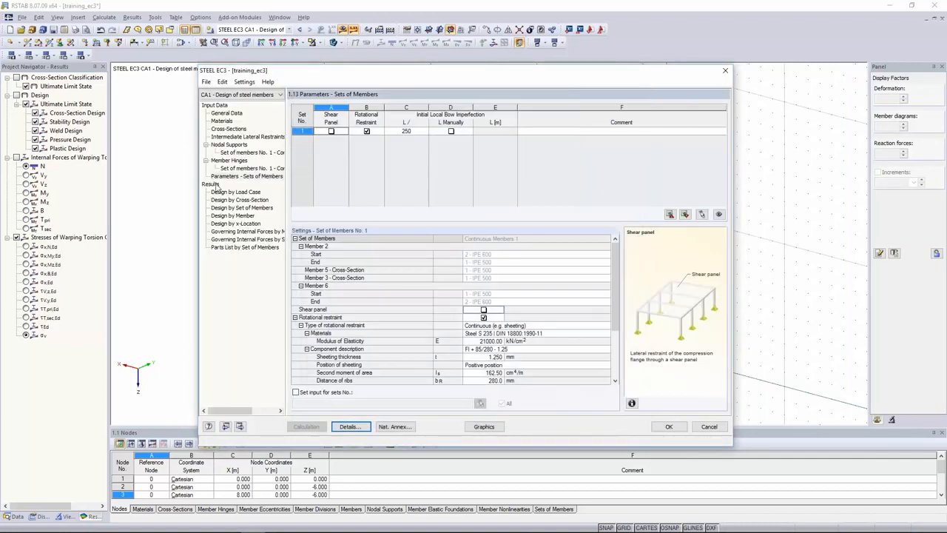
click(215, 188)
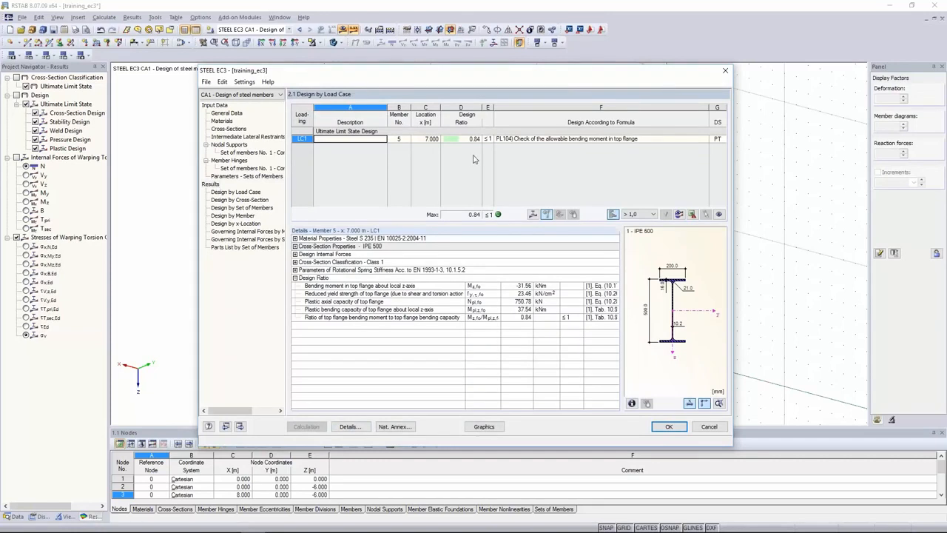
drag(495, 80, 482, 79)
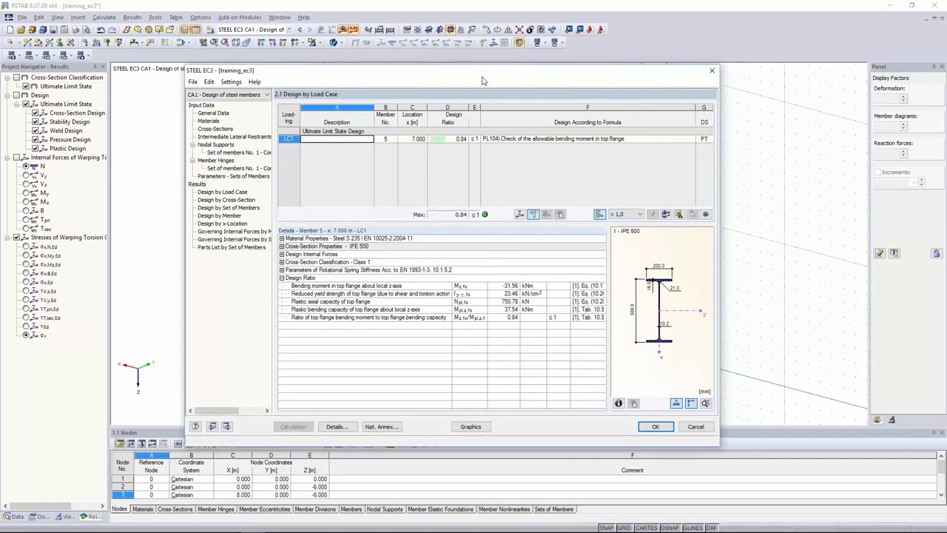
Recheck the nodal supports and the design results by load case, and open the warping torsion analysis settings.
click(247, 152)
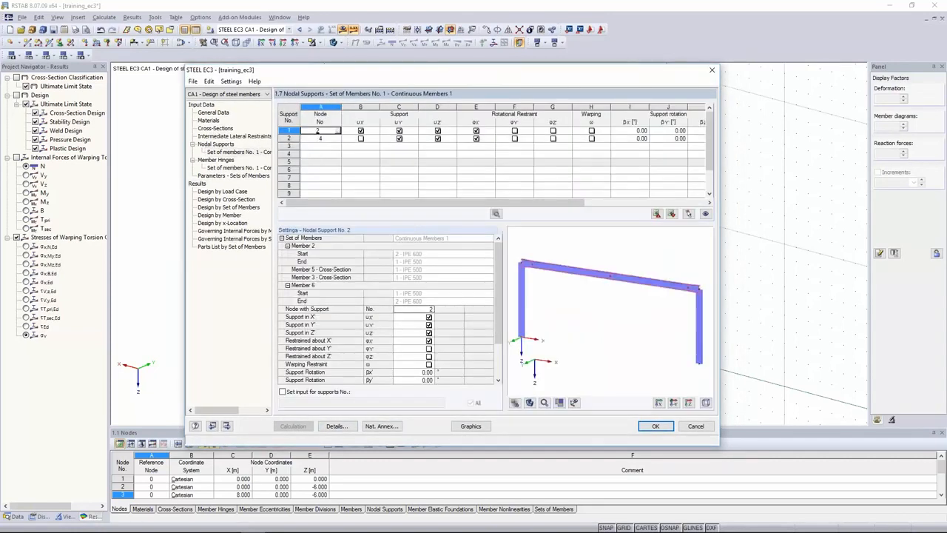
click(194, 184)
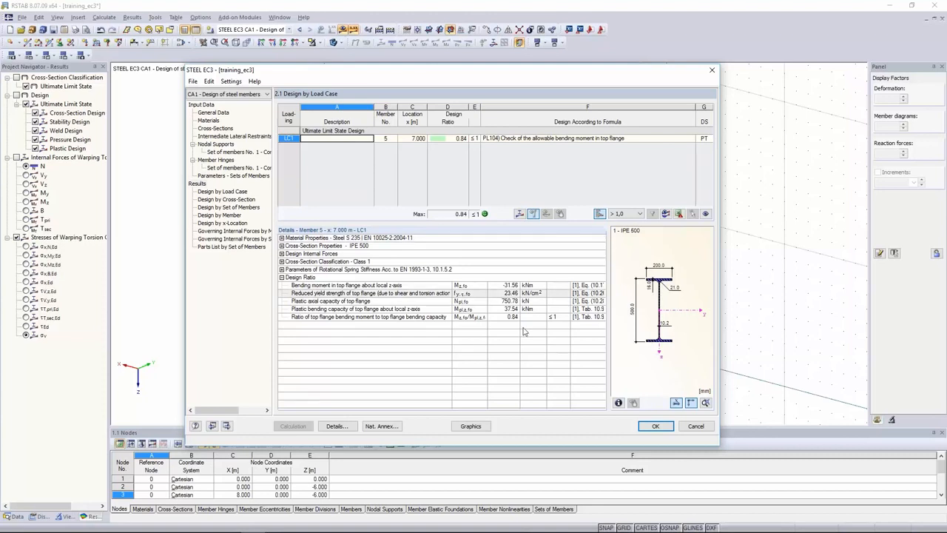
click(337, 425)
click(457, 106)
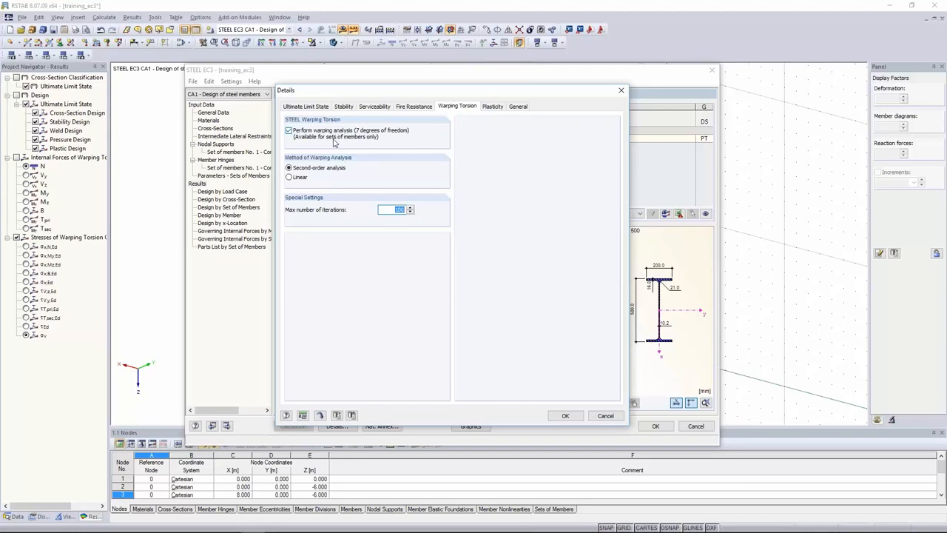
Review the plasticity settings for the advanced plastic design checks and close the design details.
click(494, 106)
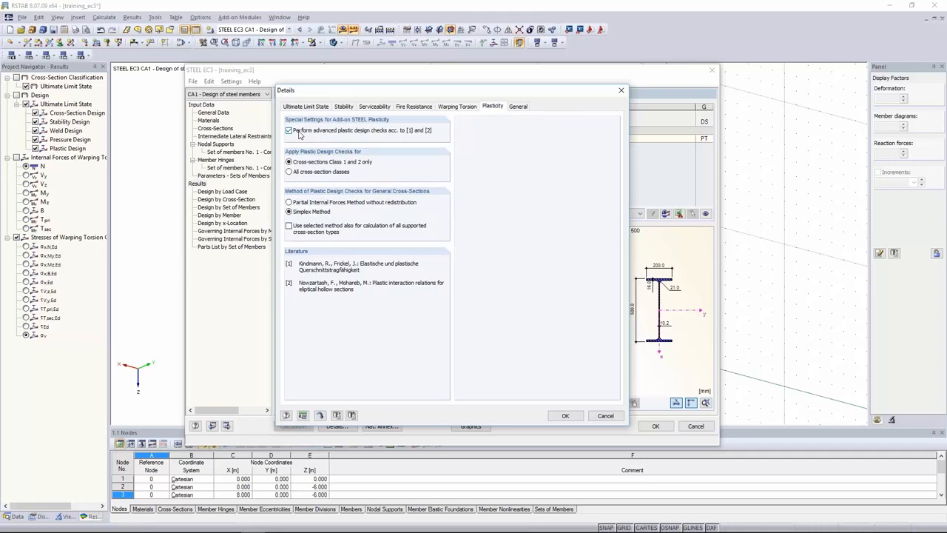
click(623, 92)
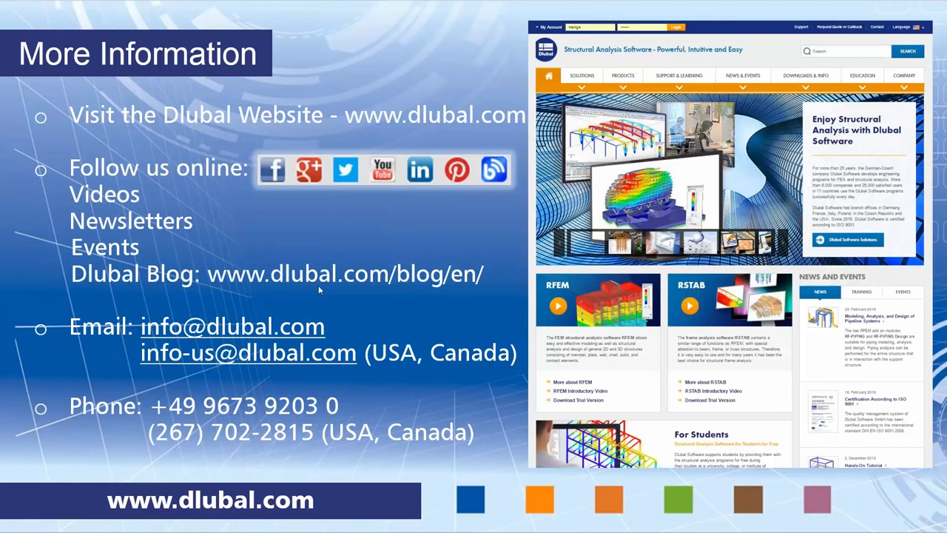
Switch to the Dlubal website in Internet Explorer and open the Downloads & Info page with the free trial versions.
key(alt+Tab)
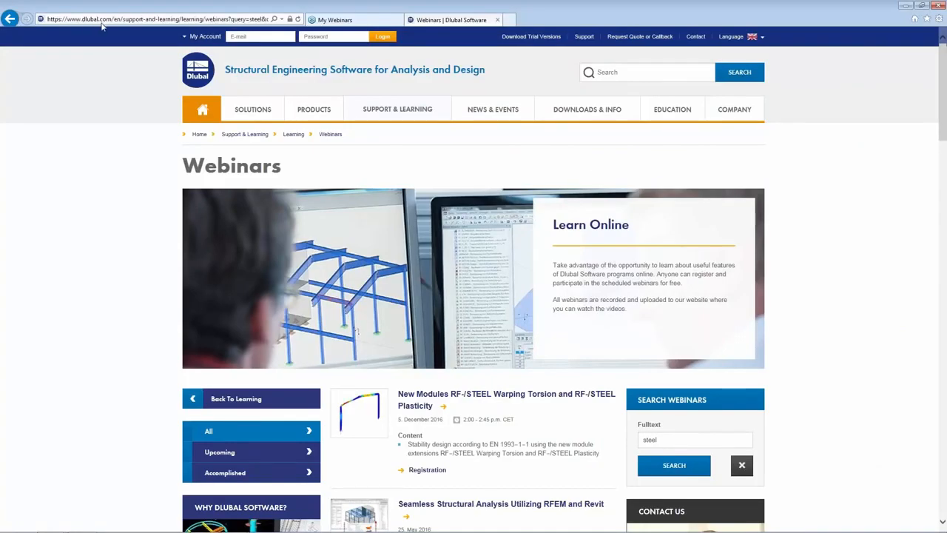
mouse_move(571, 111)
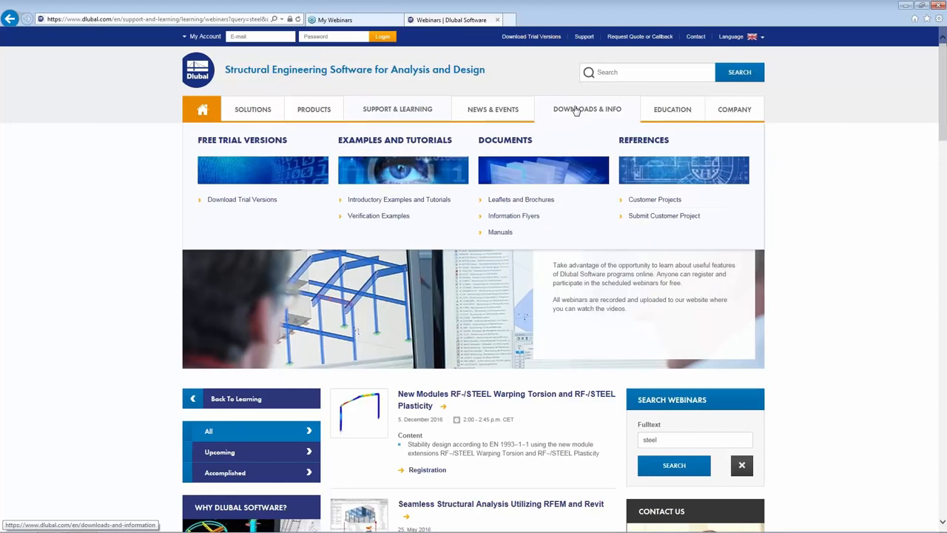
click(576, 111)
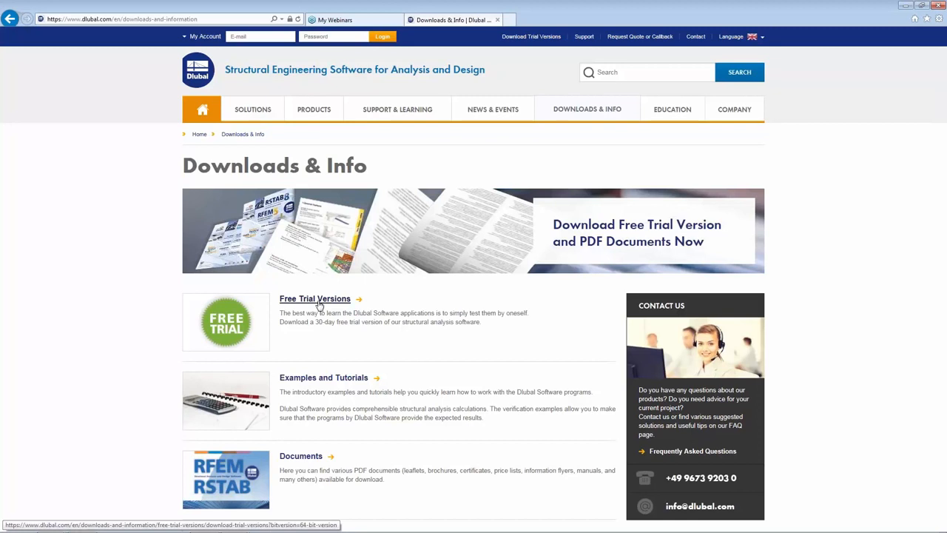
Open the Webinars page from the website's events section, search the webinars for "steel" and browse the matching entries.
mouse_move(390, 112)
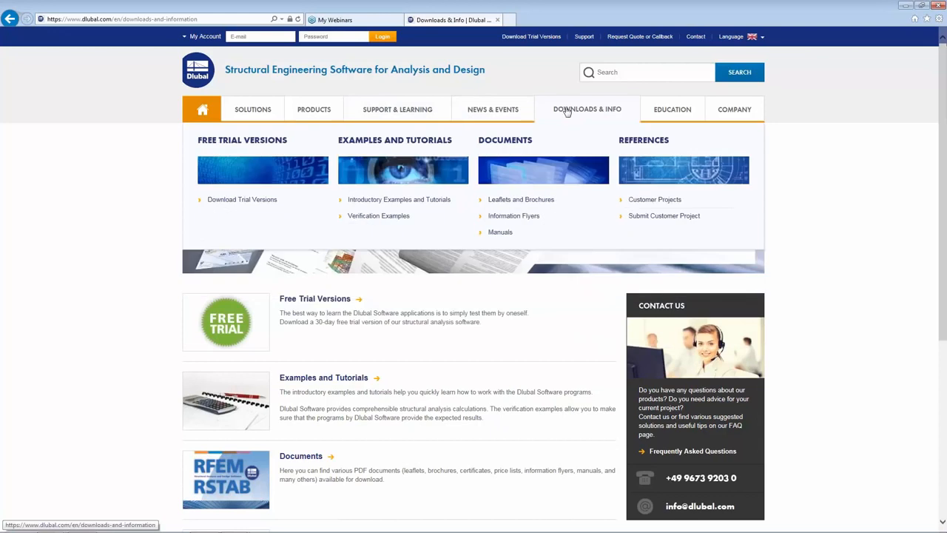
mouse_move(503, 111)
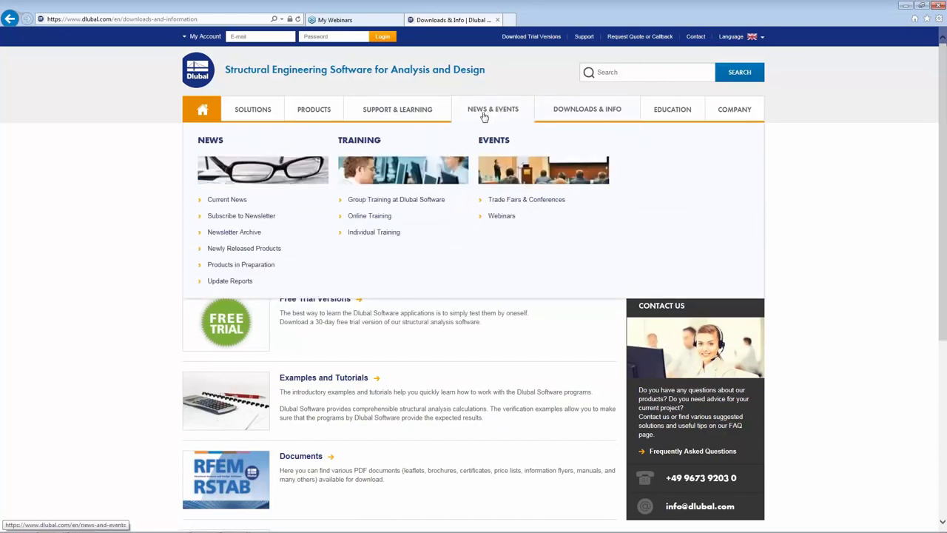
click(503, 219)
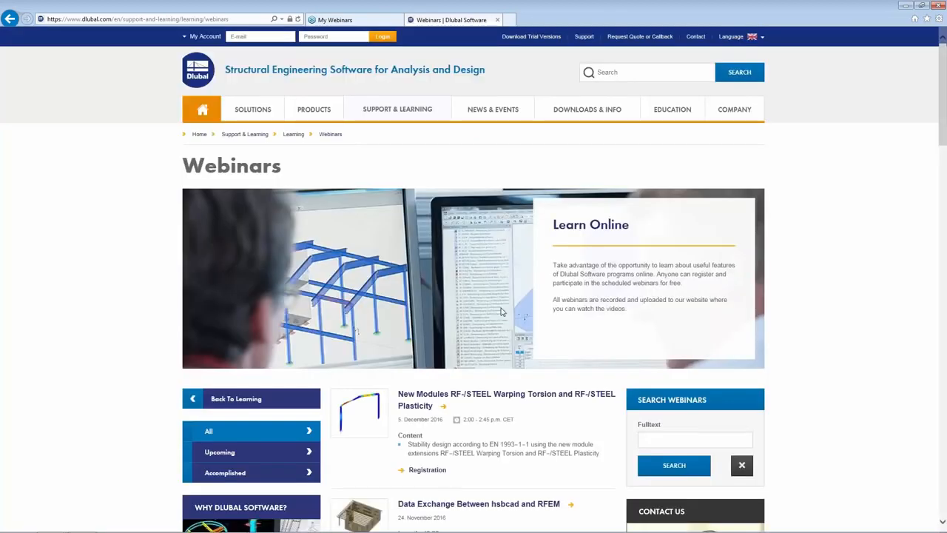
scroll(505, 385, down, 2)
click(648, 287)
text(steel)
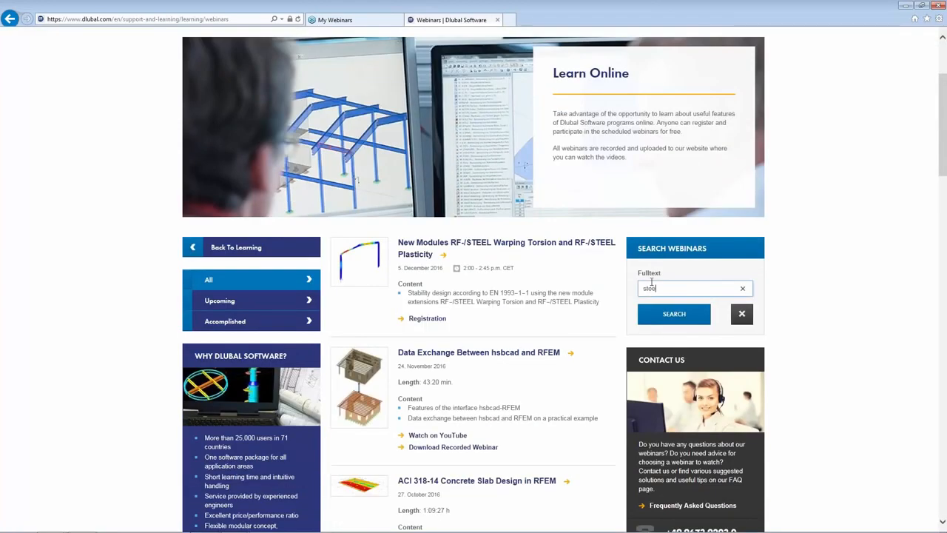
key(Return)
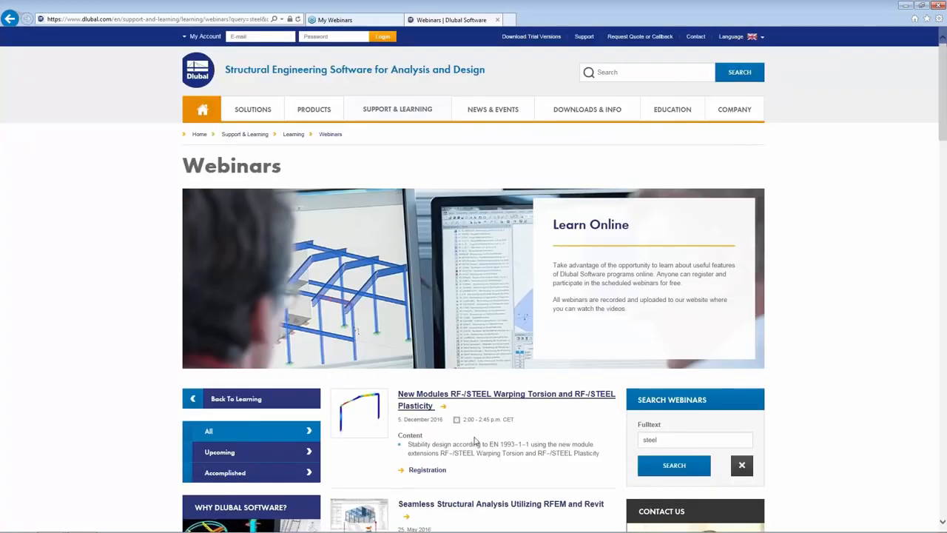
scroll(453, 428, down, 1)
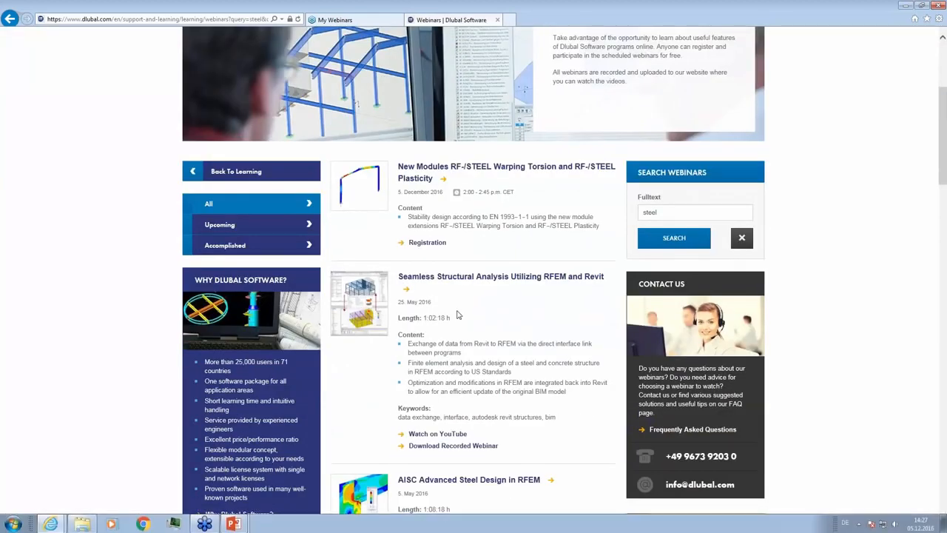
scroll(450, 360, down, 7)
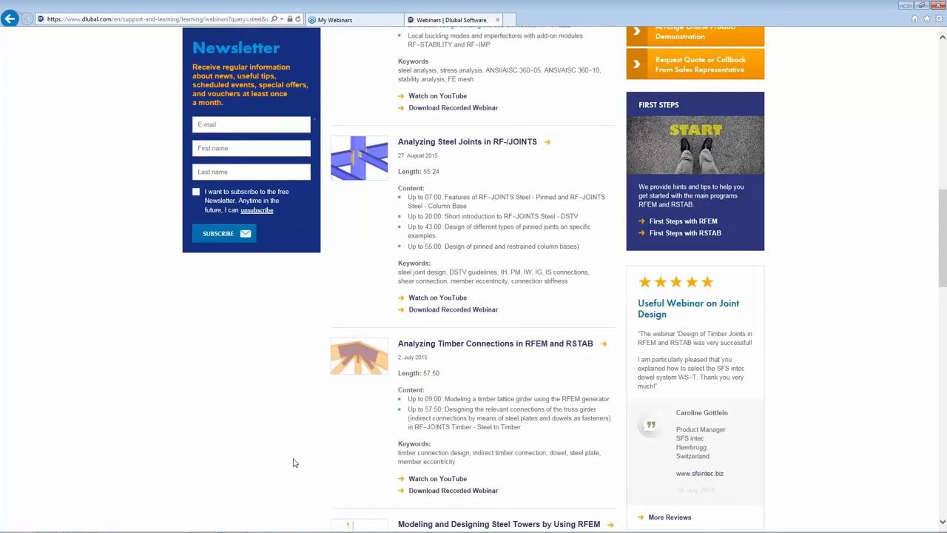
key(alt+Tab)
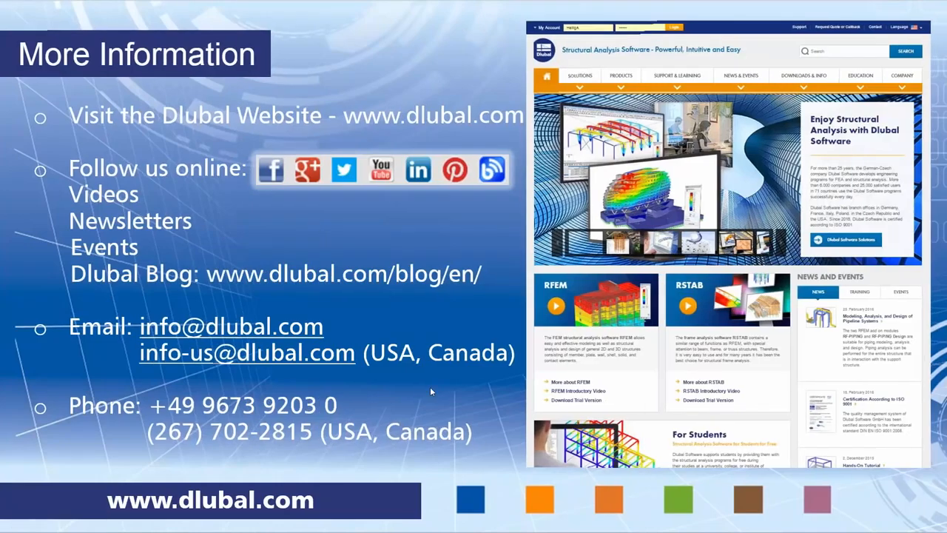
click(432, 392)
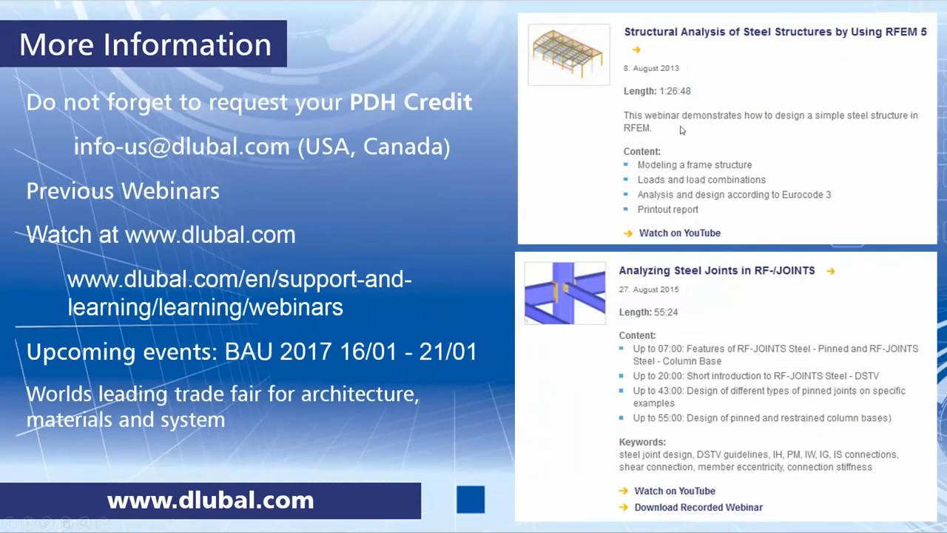